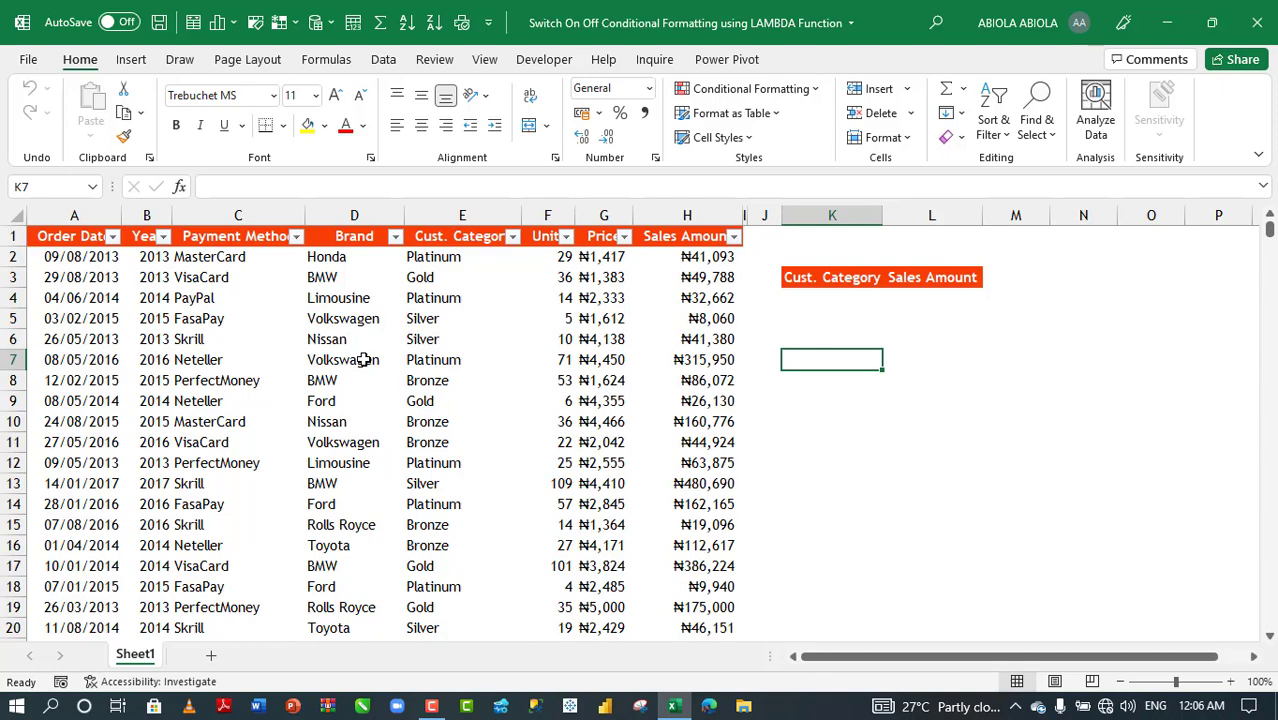
Look up the data table's name and review its customer category entries and the empty cells under the Cust. Category and Sales Amount headers
click(396, 360)
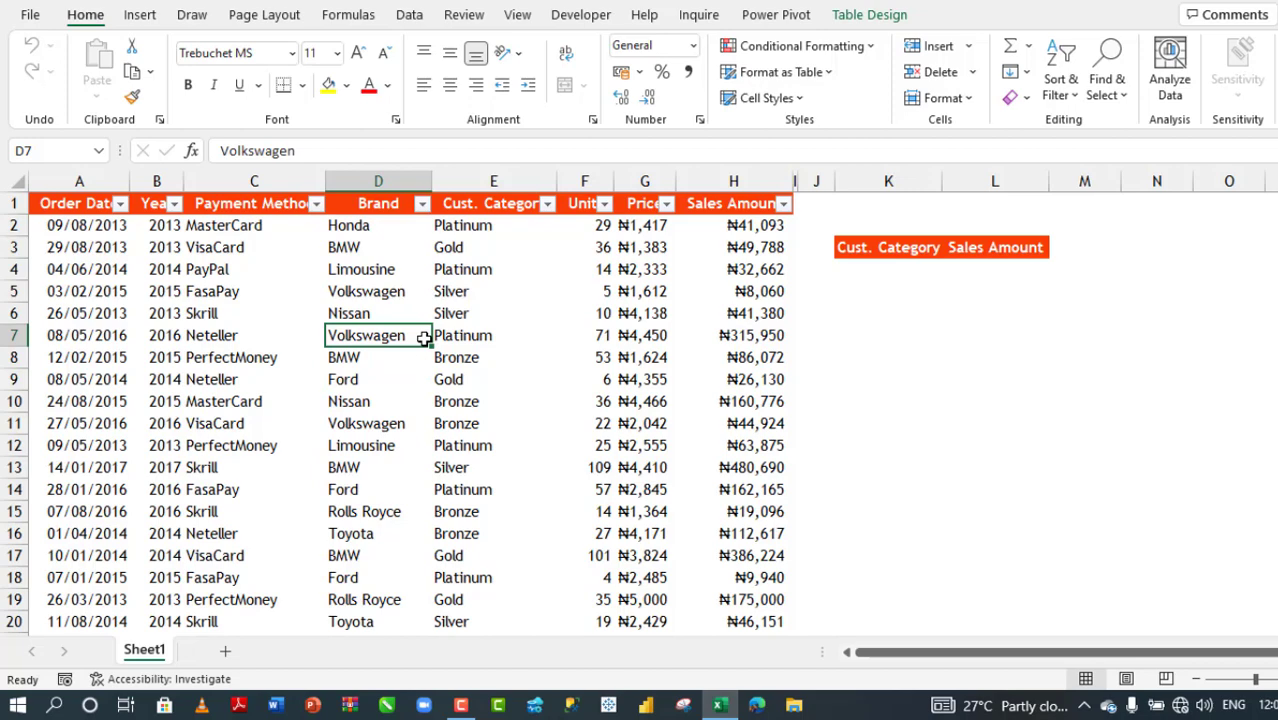
click(860, 16)
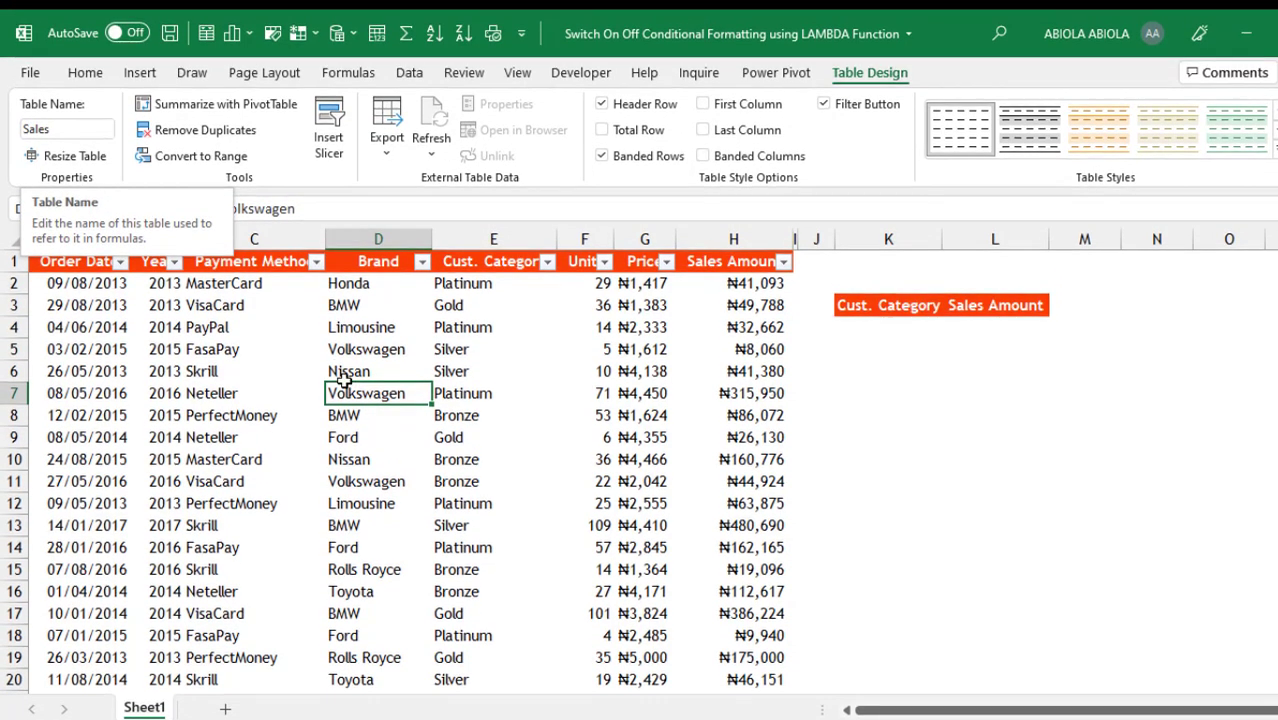
click(540, 367)
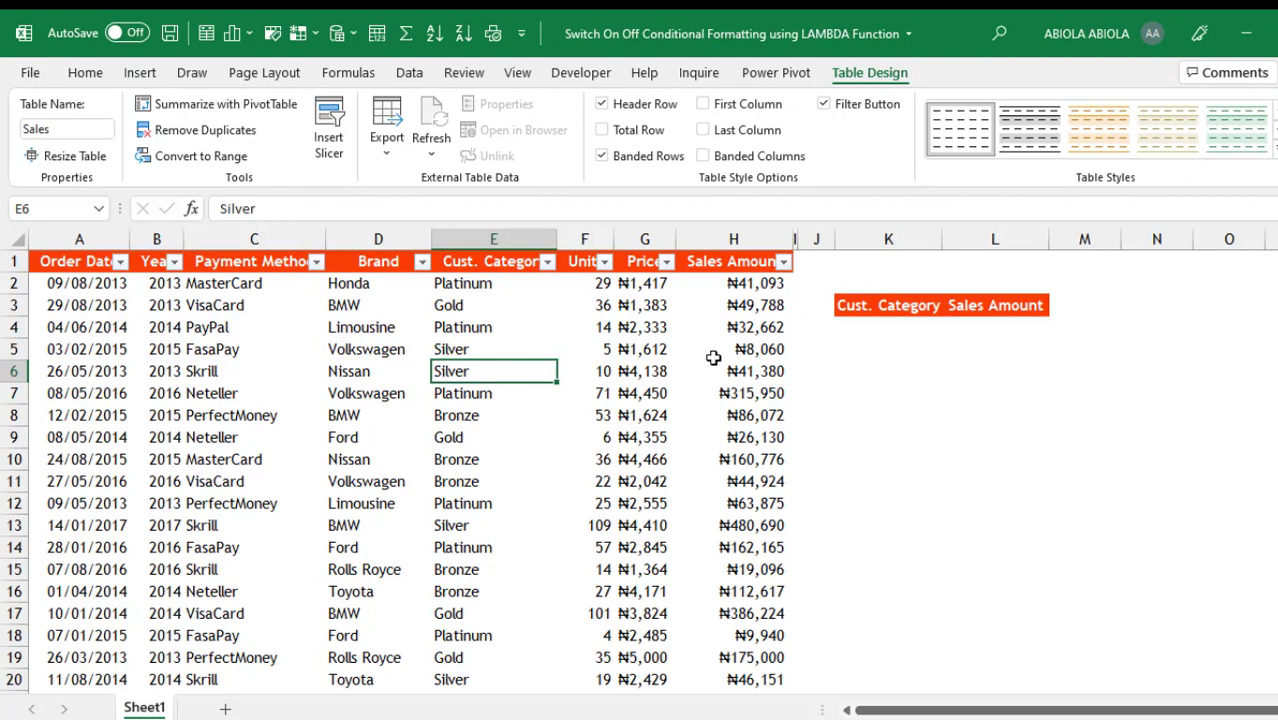
click(888, 330)
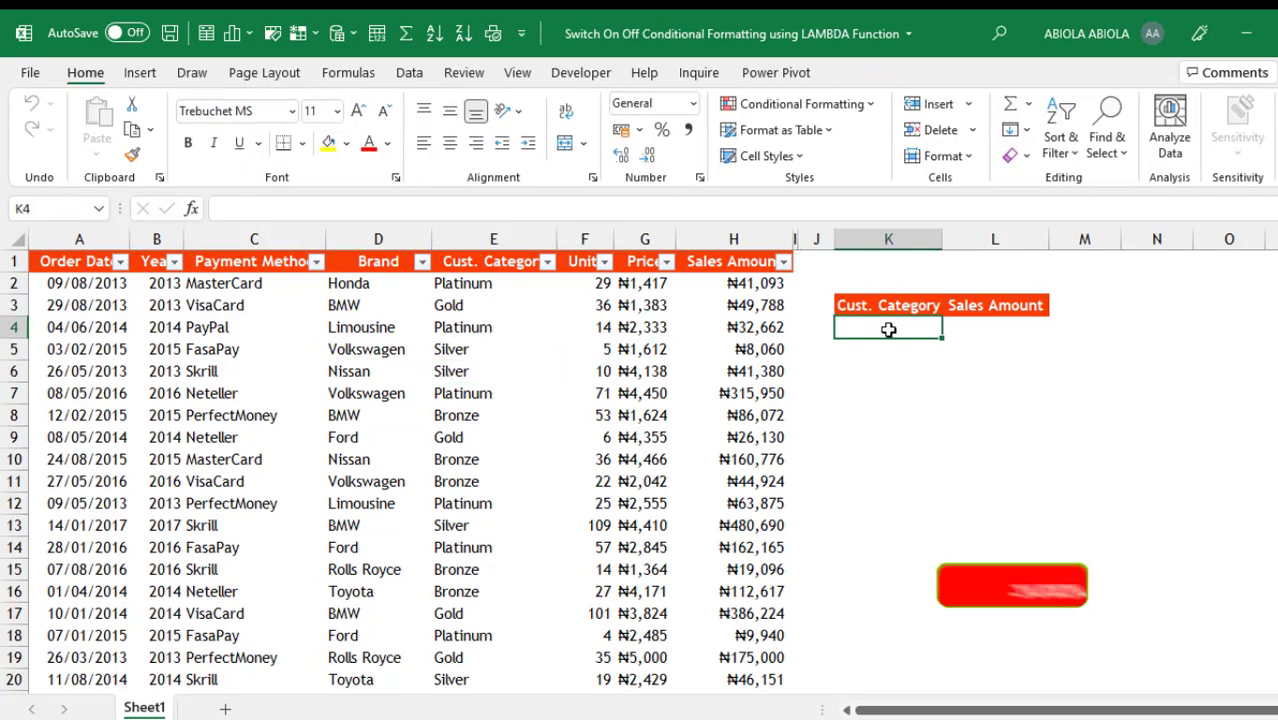
click(987, 333)
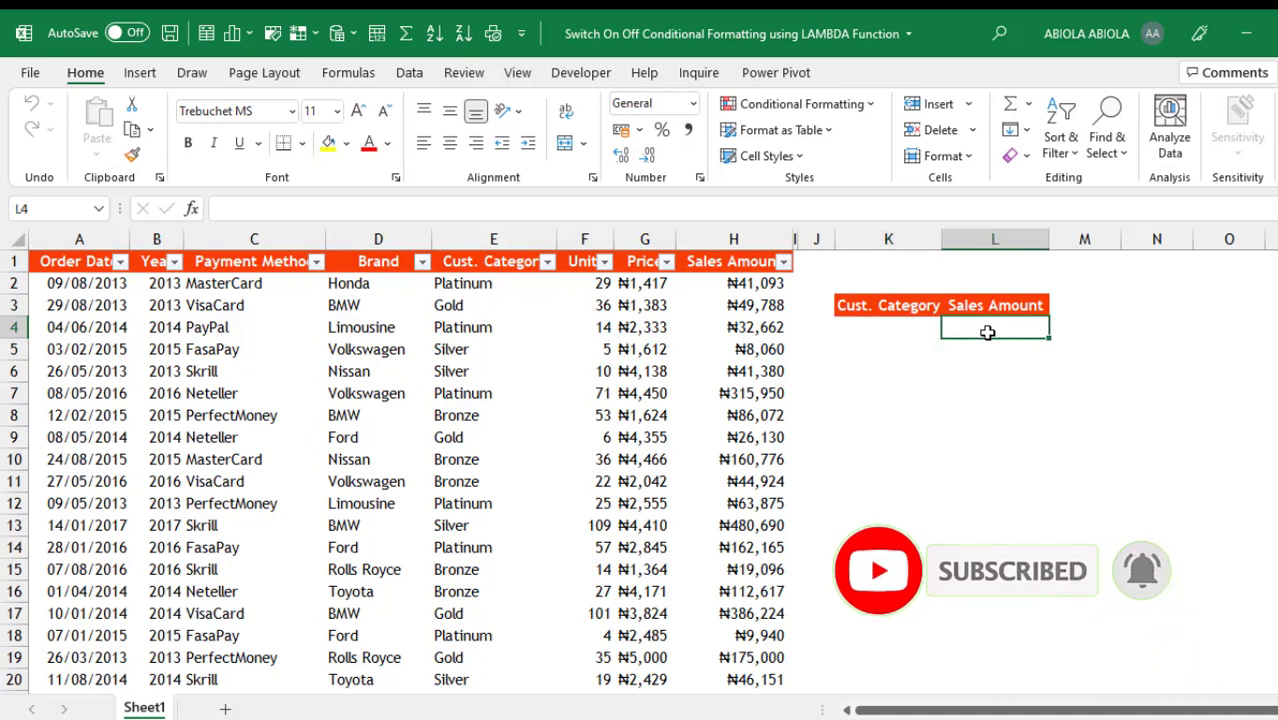
click(896, 340)
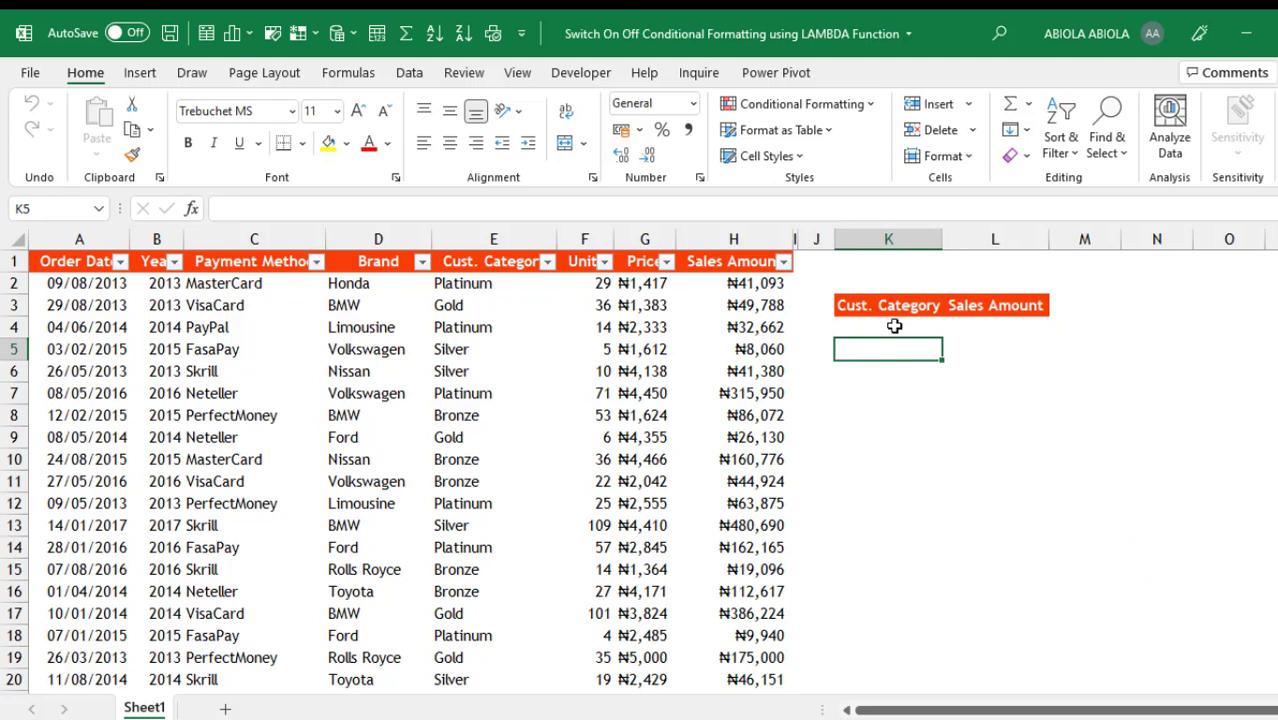
click(894, 326)
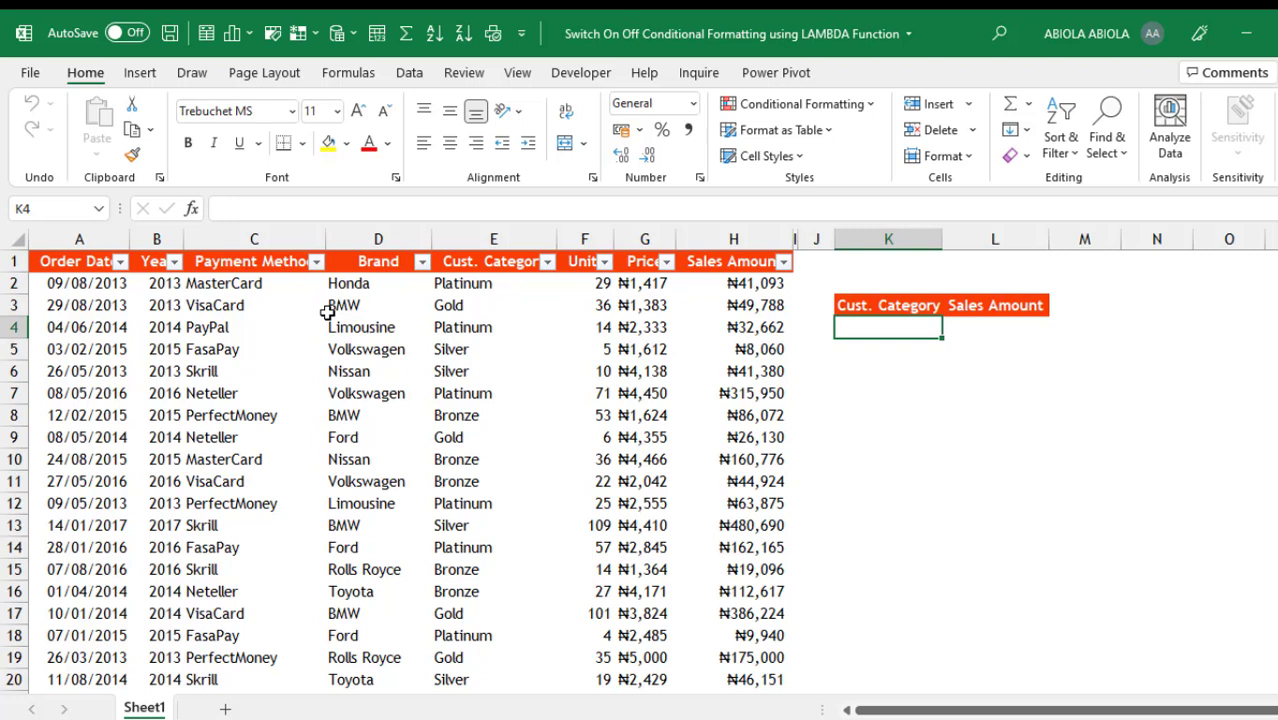
click(479, 327)
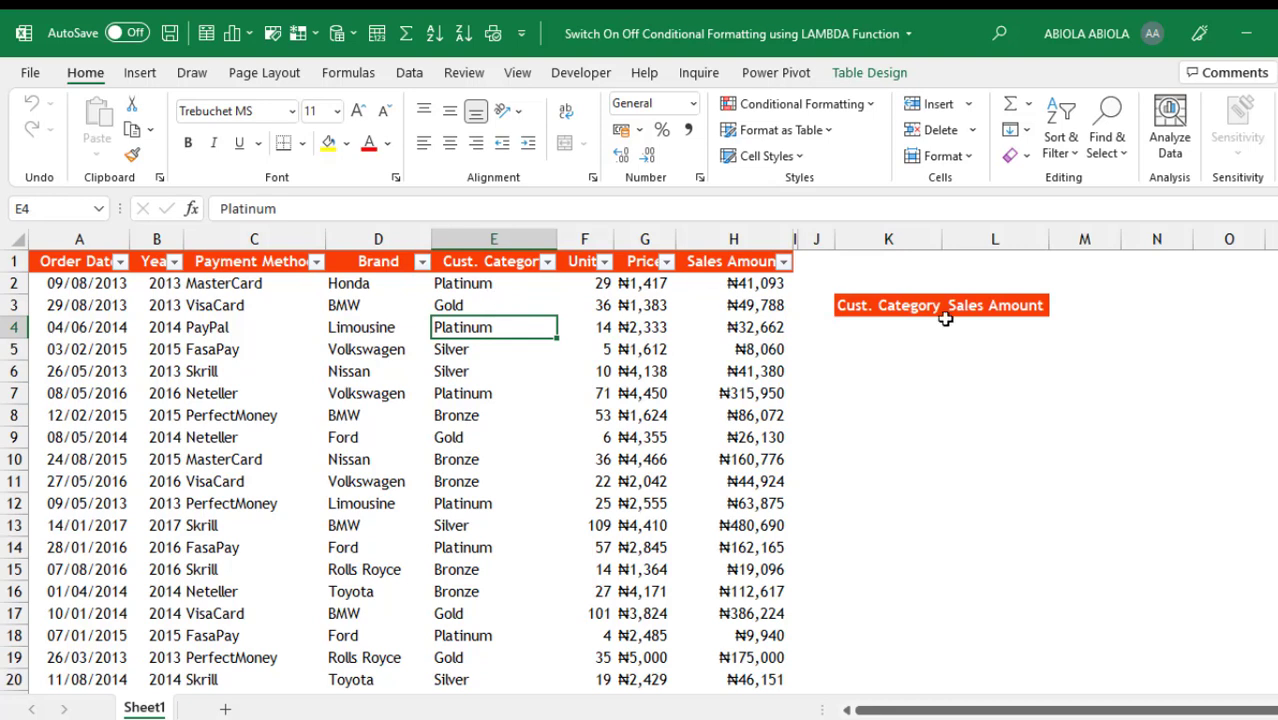
Enter =SORT(UNIQUE(Sales[Cust. Category])) in cell O4 to list the sorted unique customer categories
click(1249, 325)
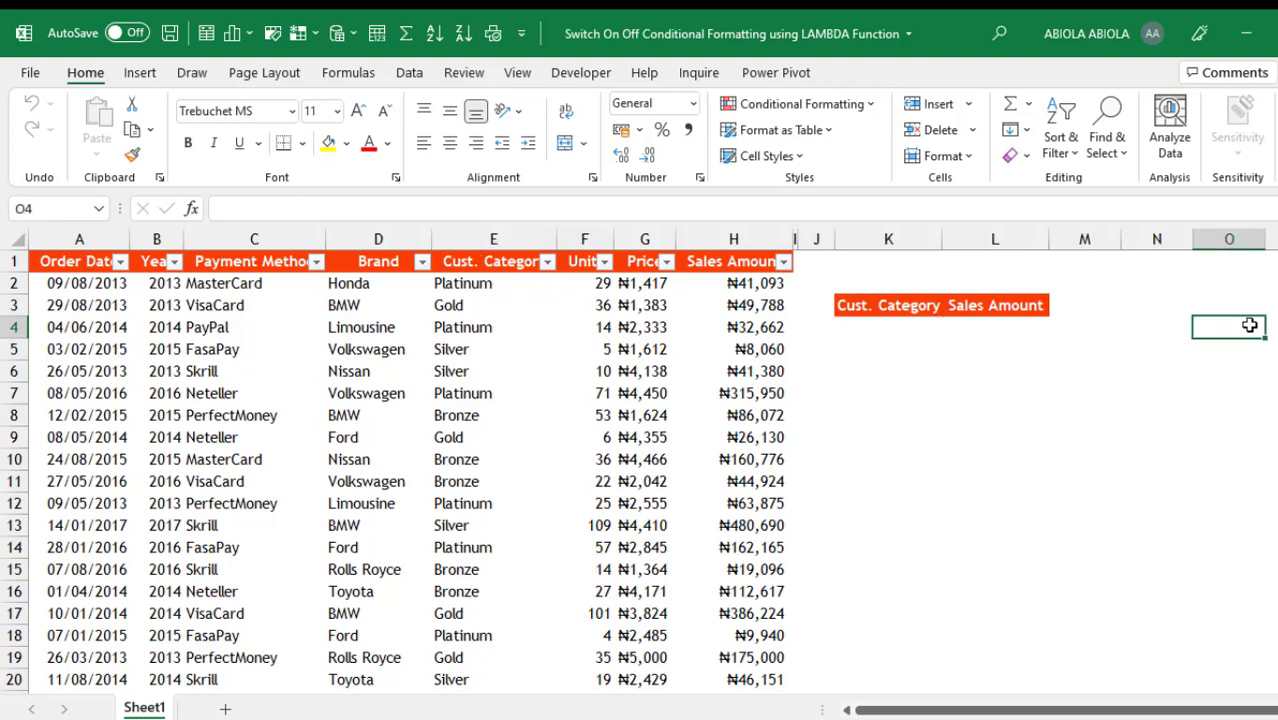
text(=sort(u)
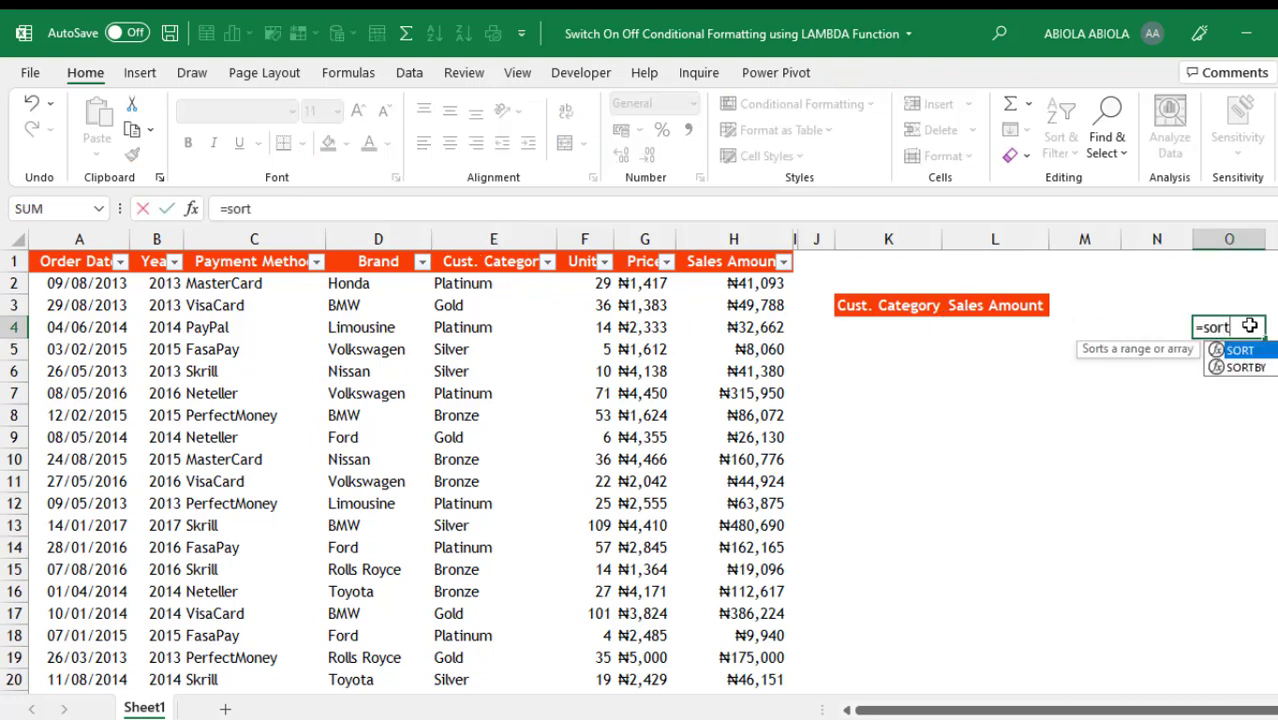
text(niq)
key(Tab)
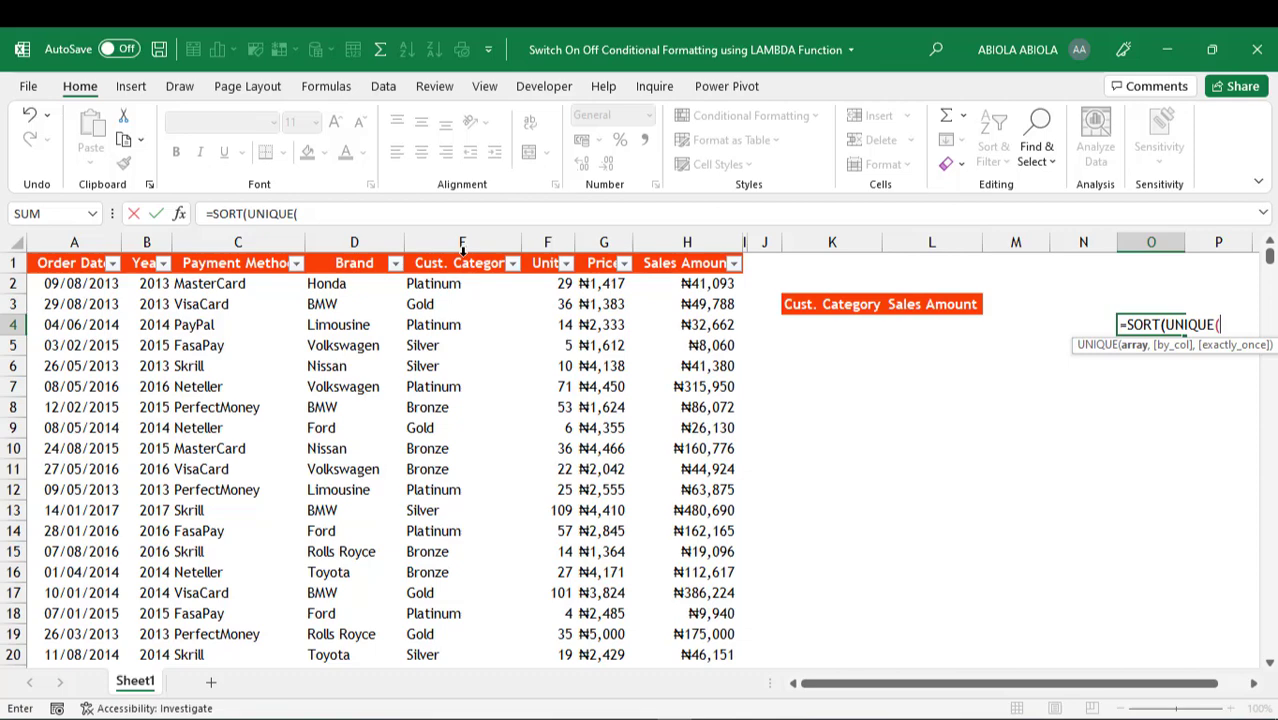
click(463, 257)
text()))
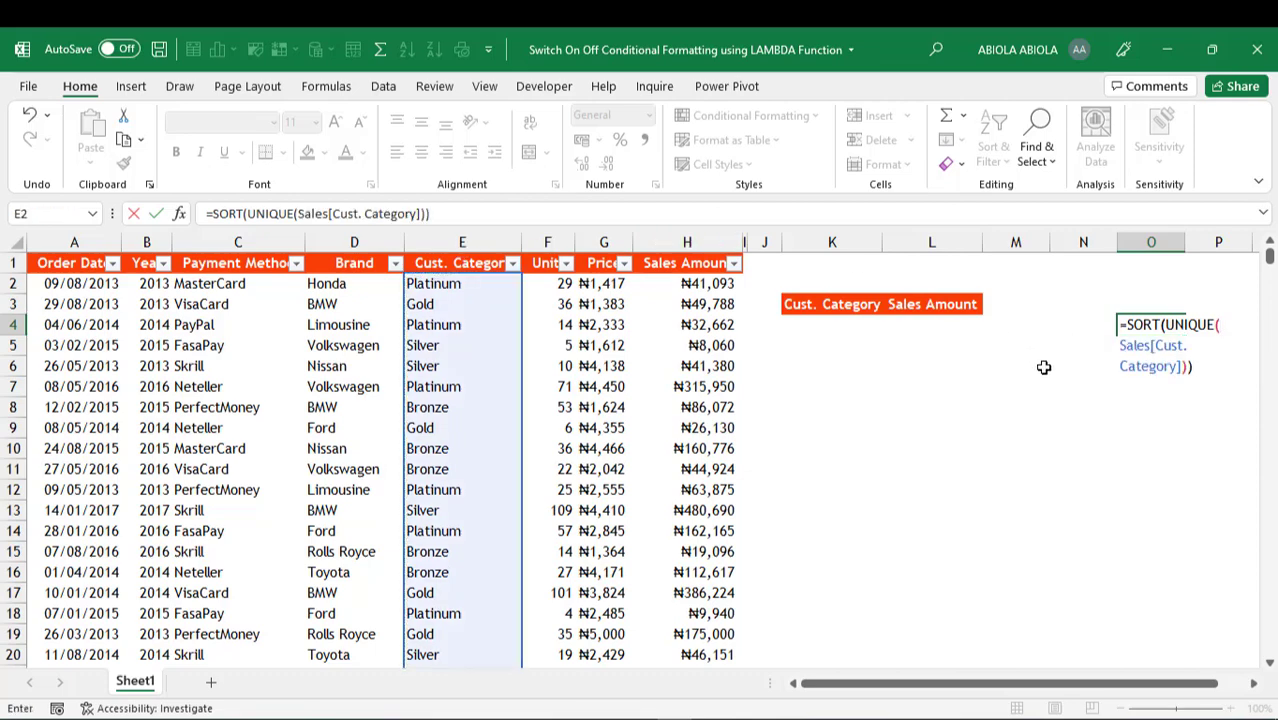
key(ctrl+Return)
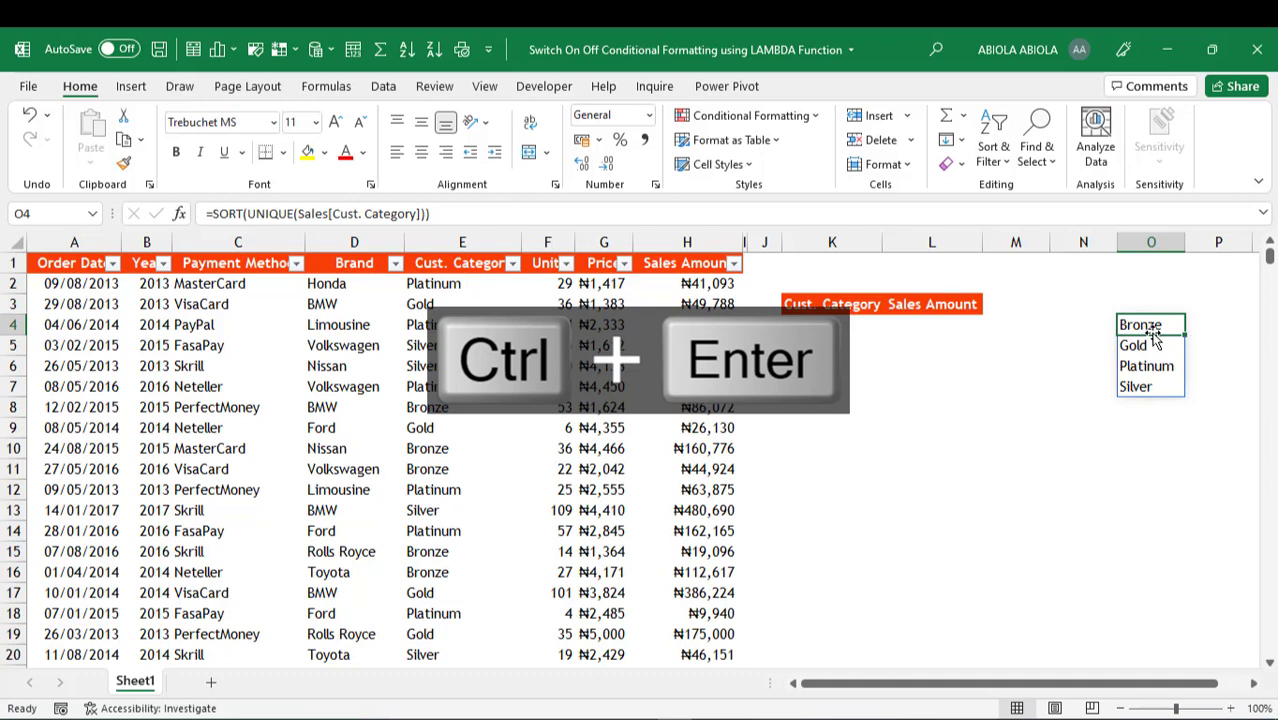
Name the category list in O4:O7 "sample" and reselect the range through that name to check it
drag(1144, 330, 1148, 388)
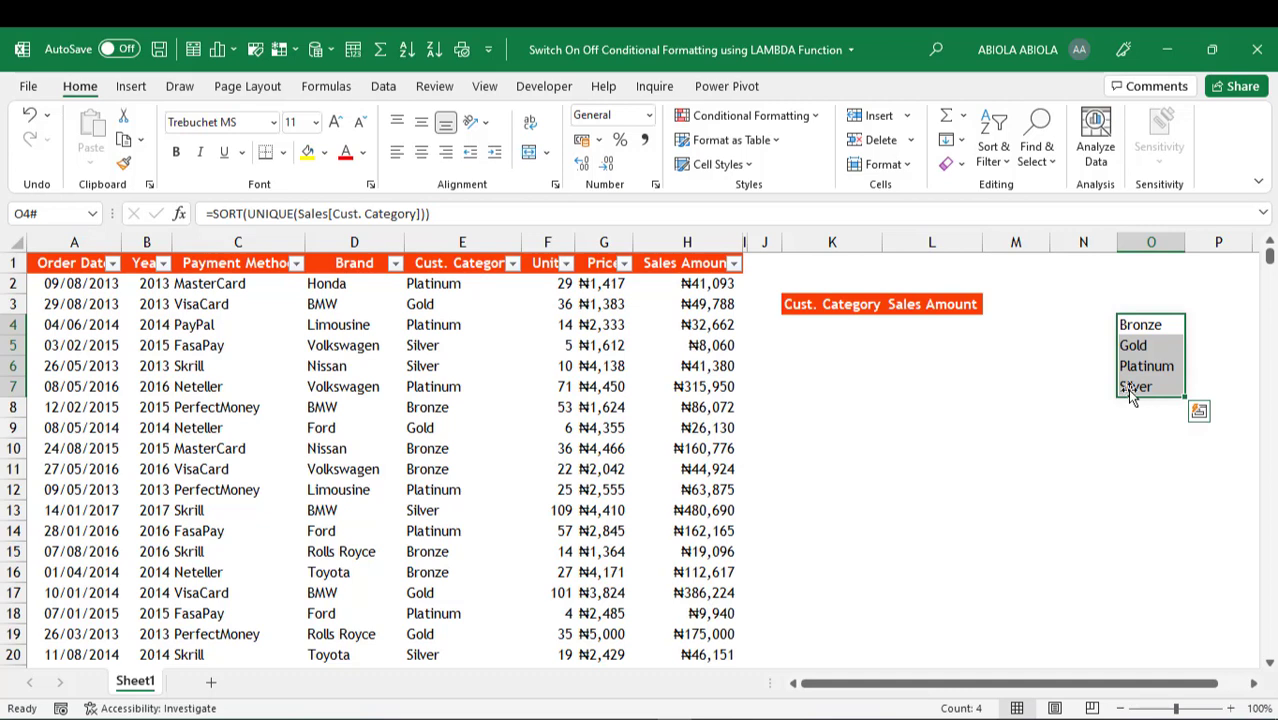
click(47, 218)
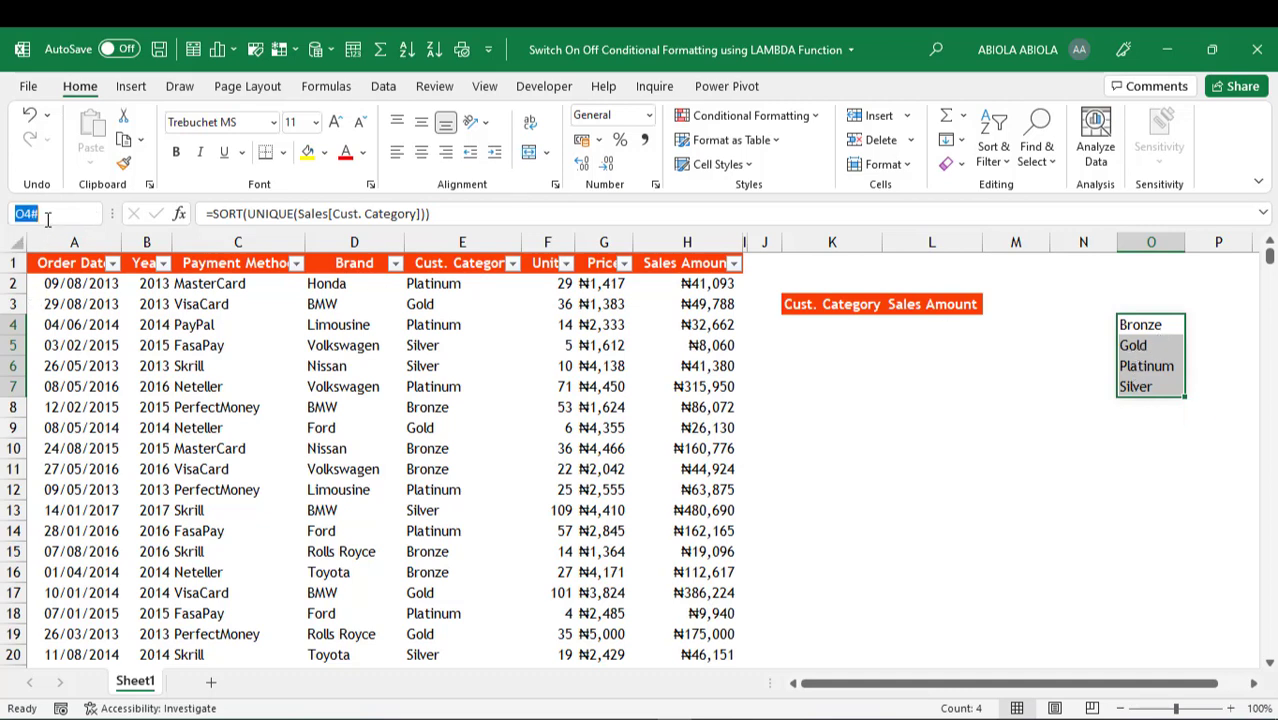
text(sample)
key(Return)
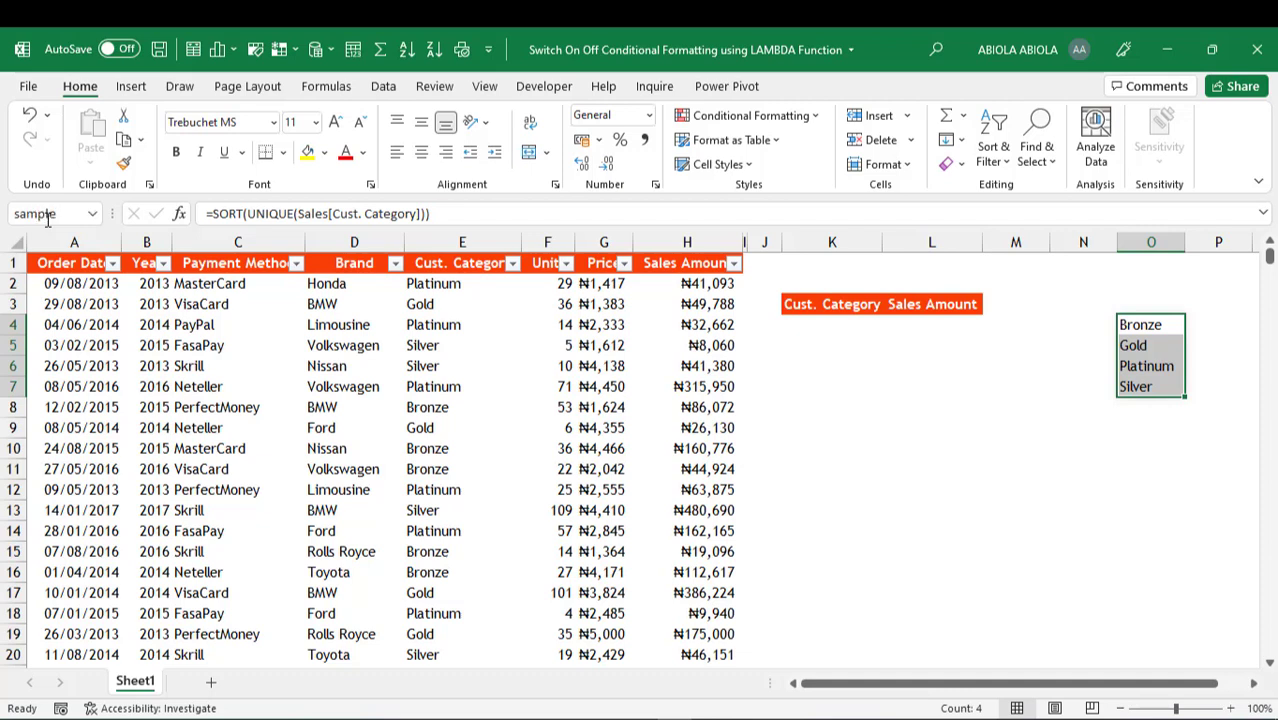
click(138, 357)
click(92, 213)
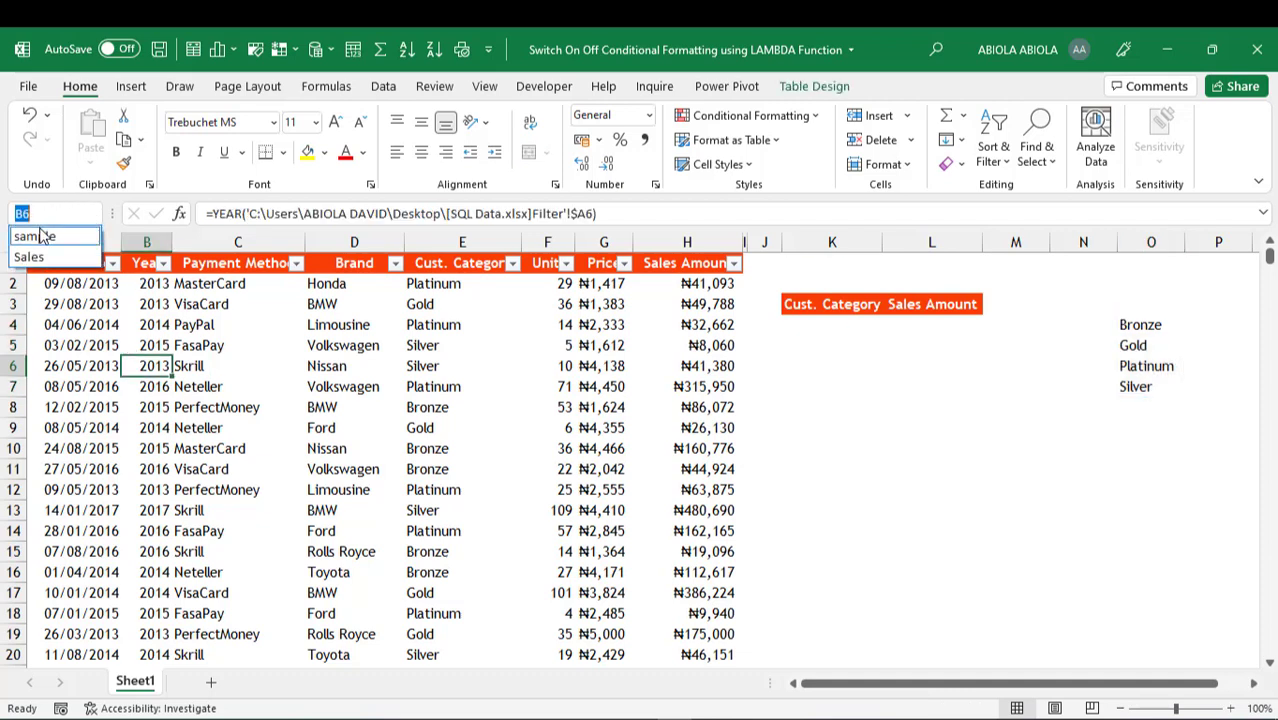
click(40, 236)
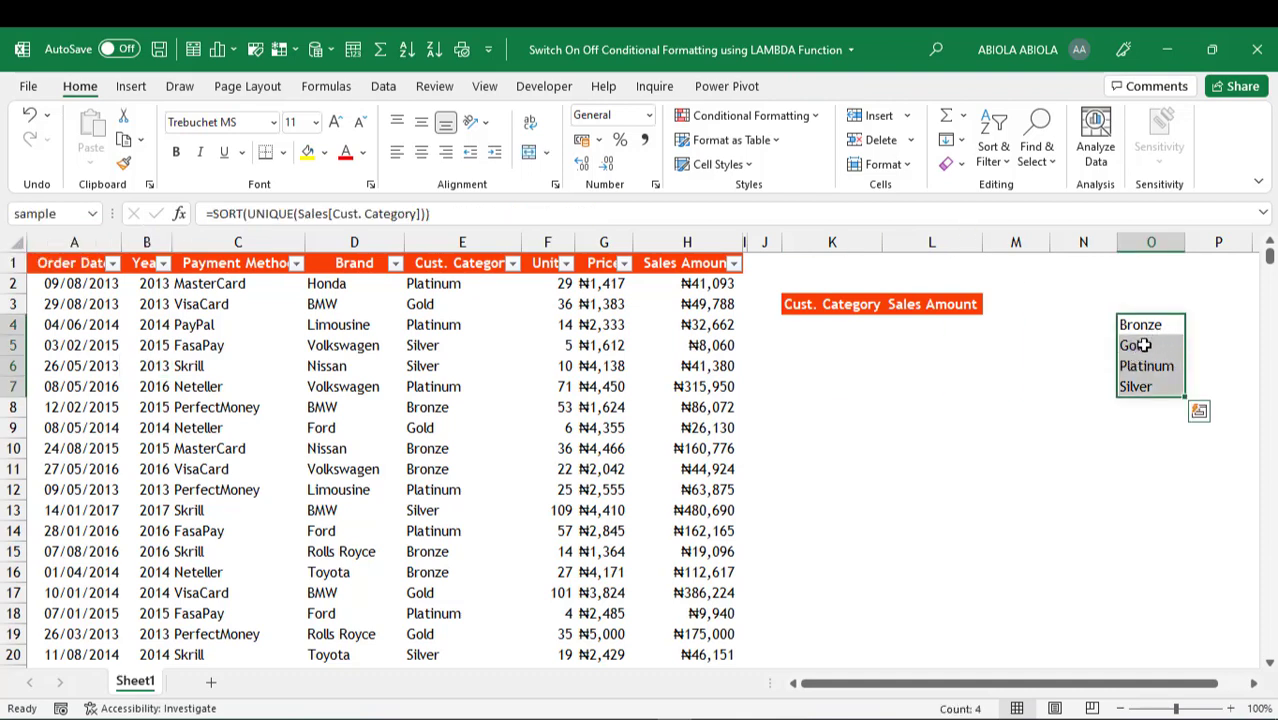
Add List data validation to cell K4 with the named range =sample as its source
click(826, 324)
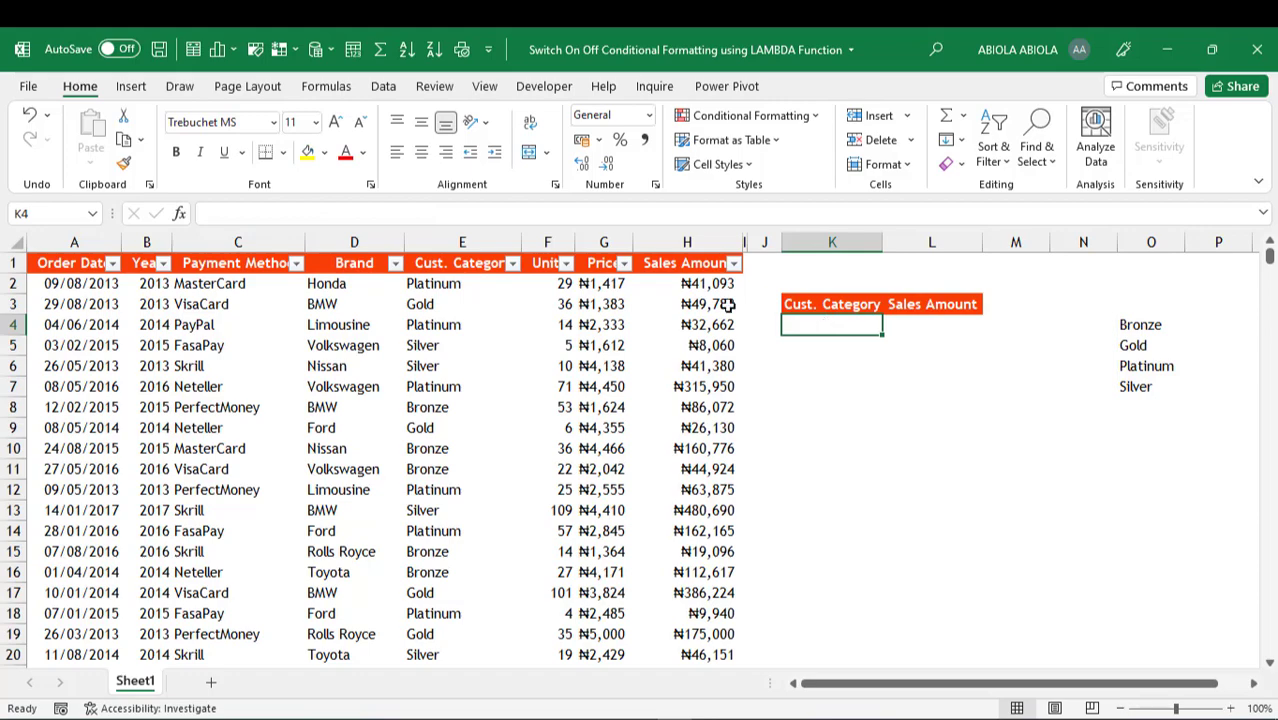
click(386, 90)
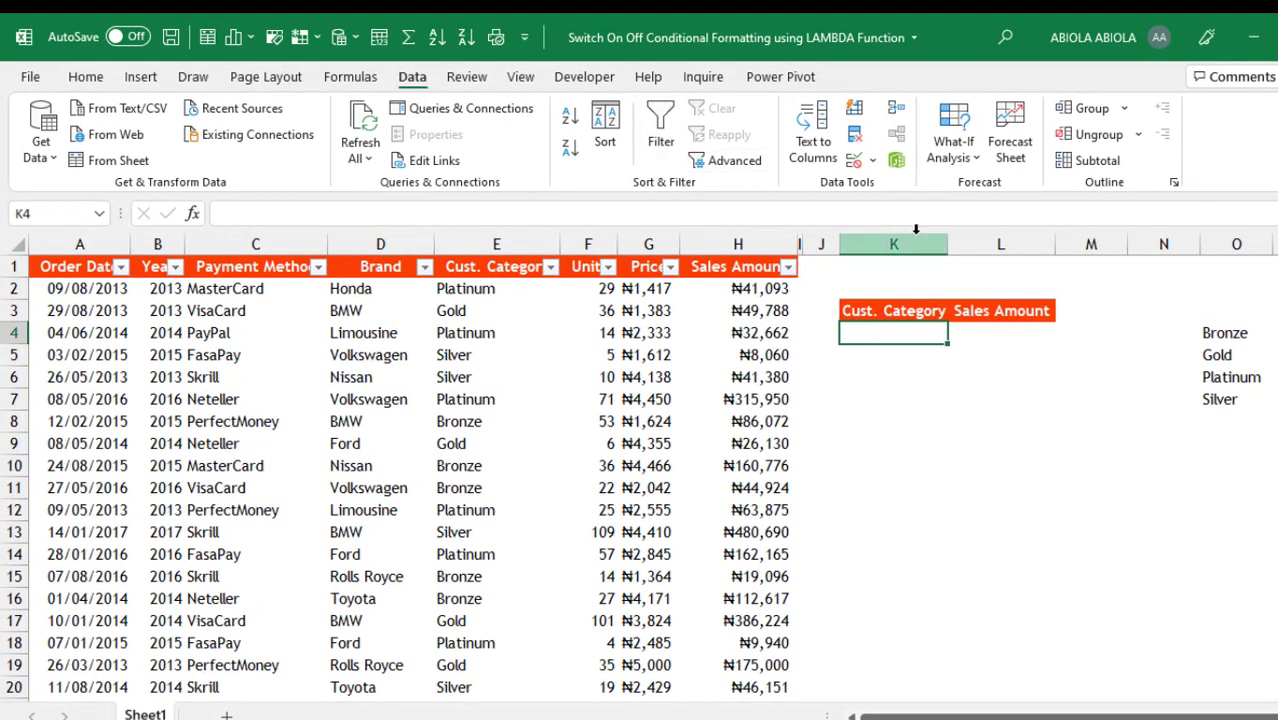
click(855, 161)
click(768, 390)
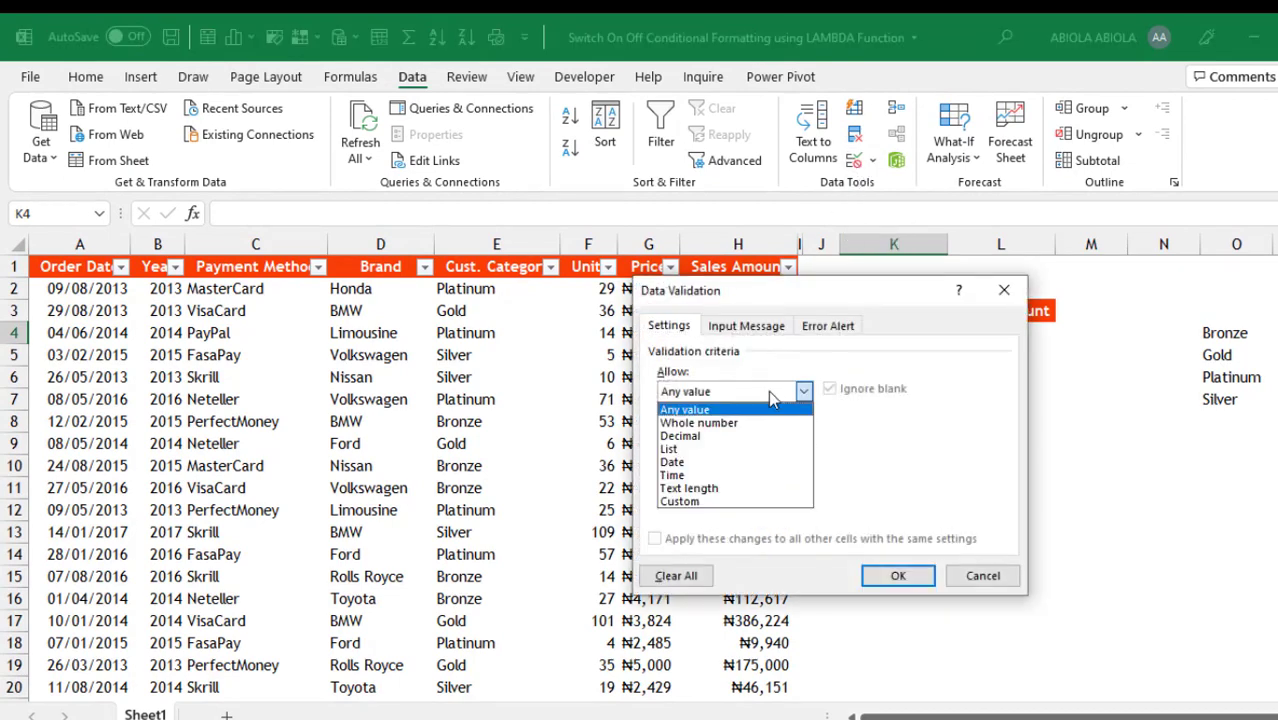
click(662, 451)
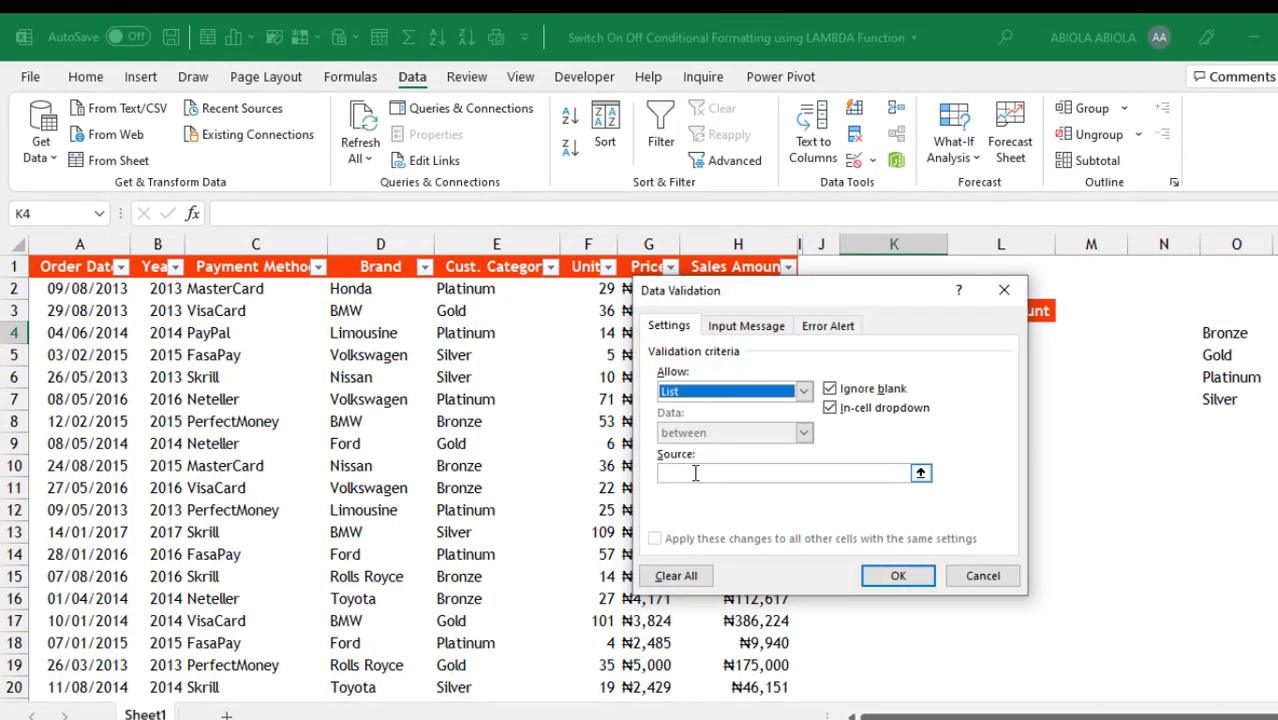
click(696, 473)
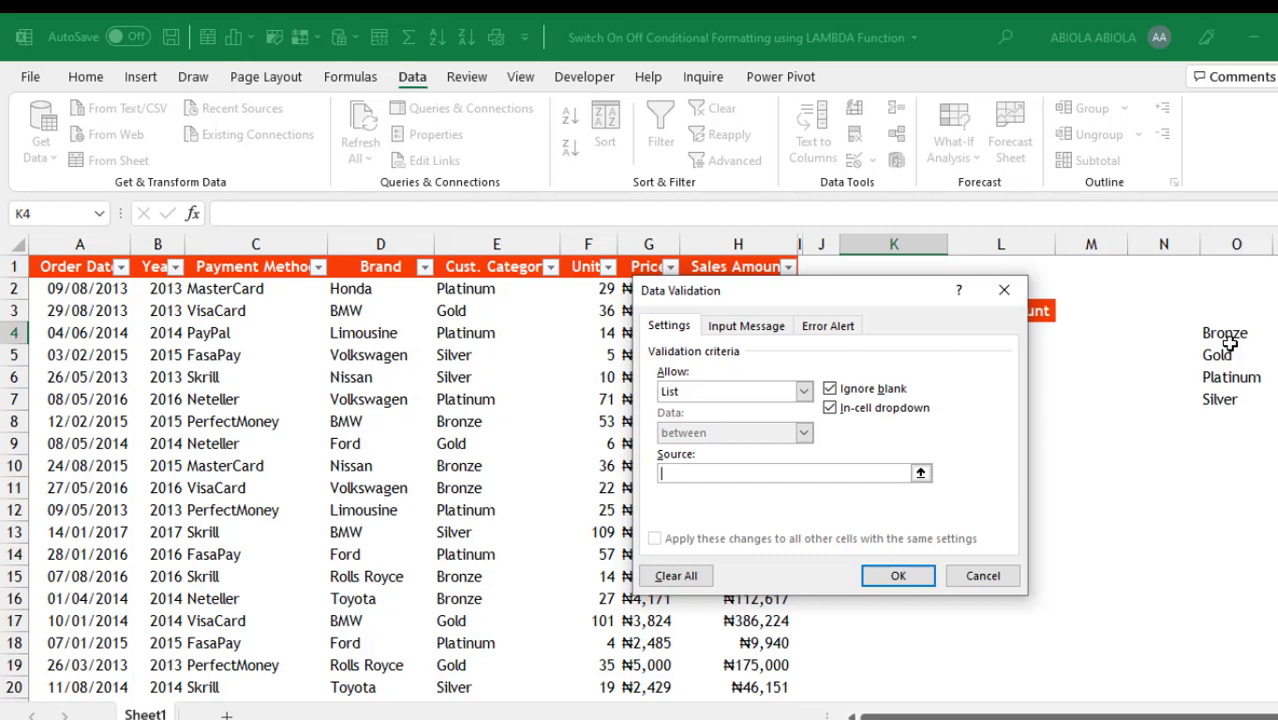
key(F3)
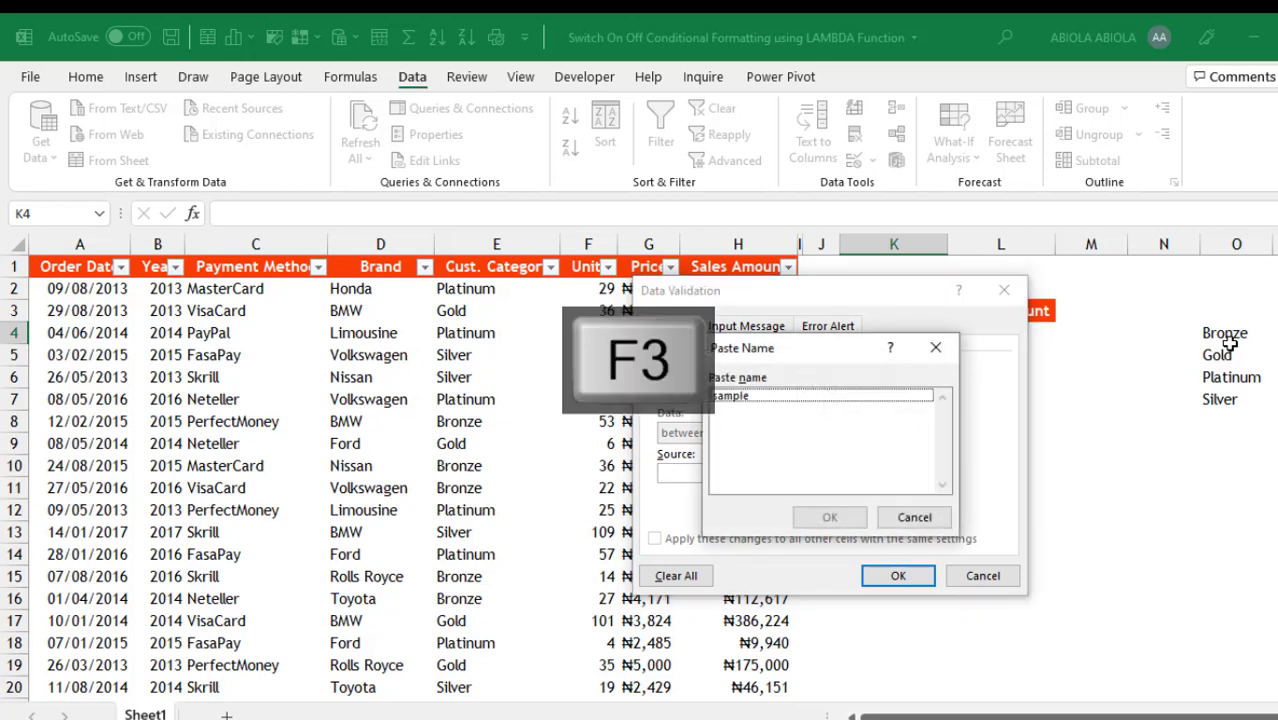
double_click(741, 398)
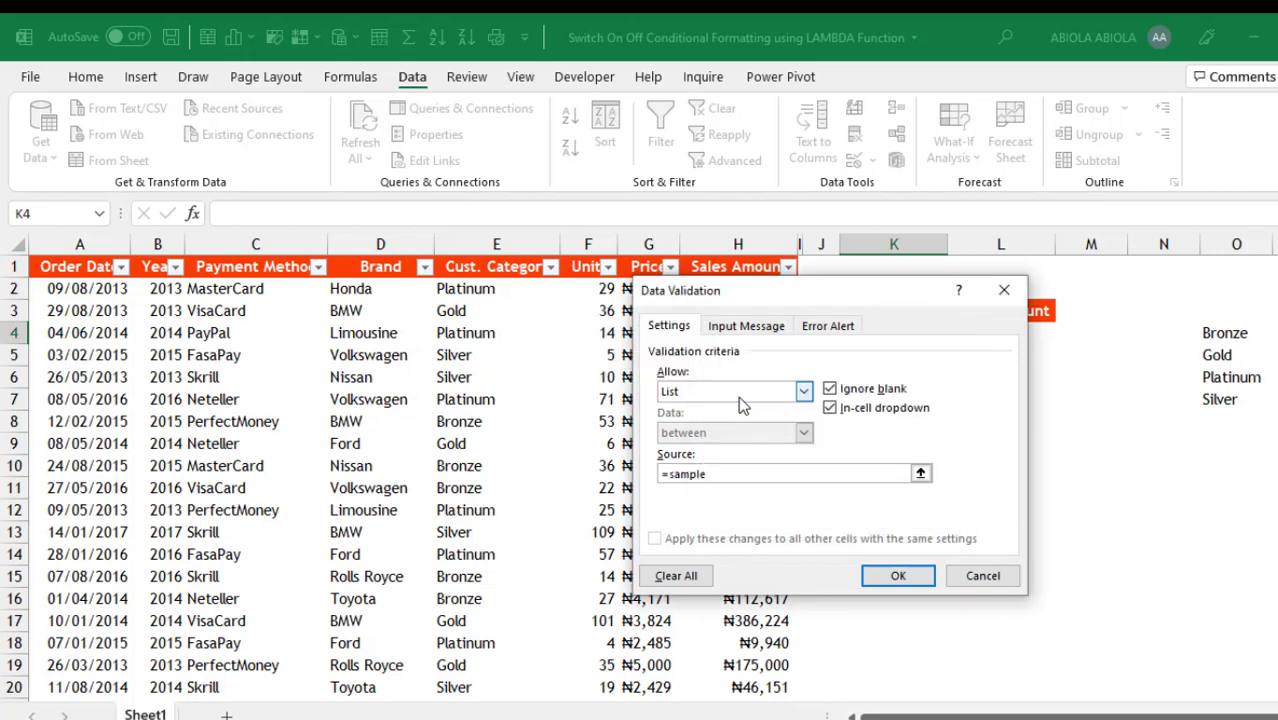
click(900, 575)
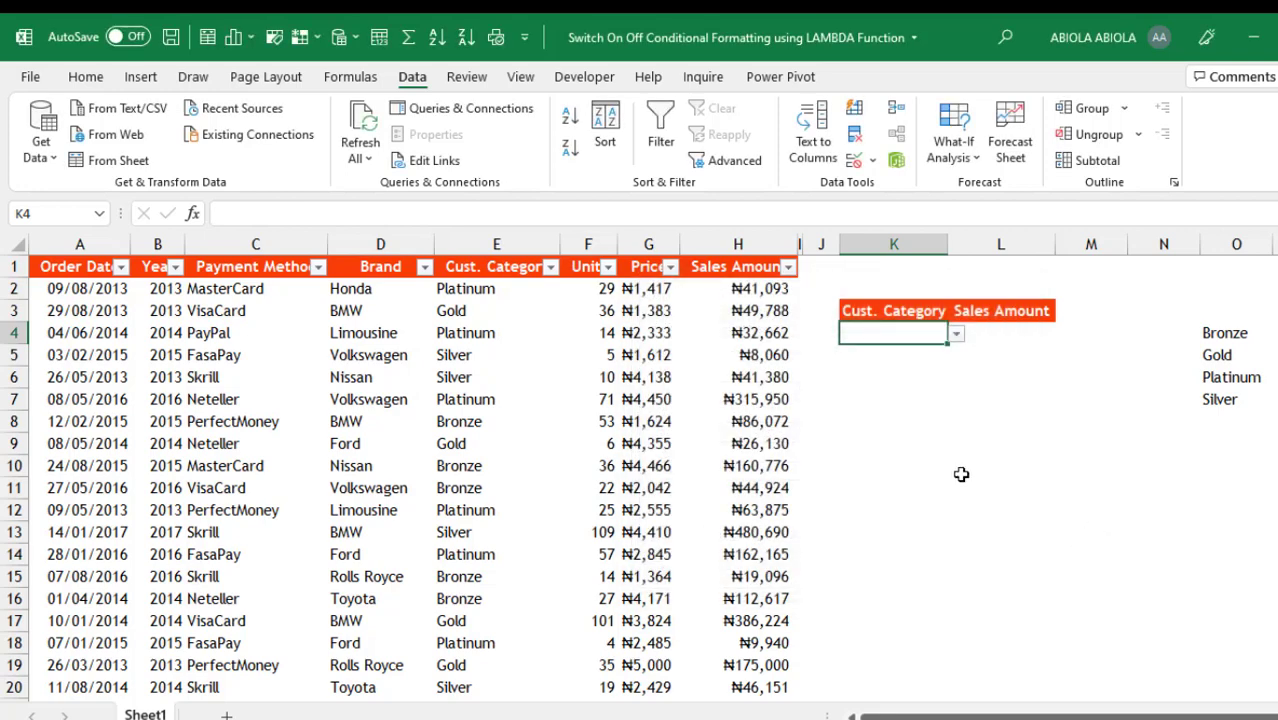
Choose Platinum from the category drop-down list in cell K4
key(alt+Down)
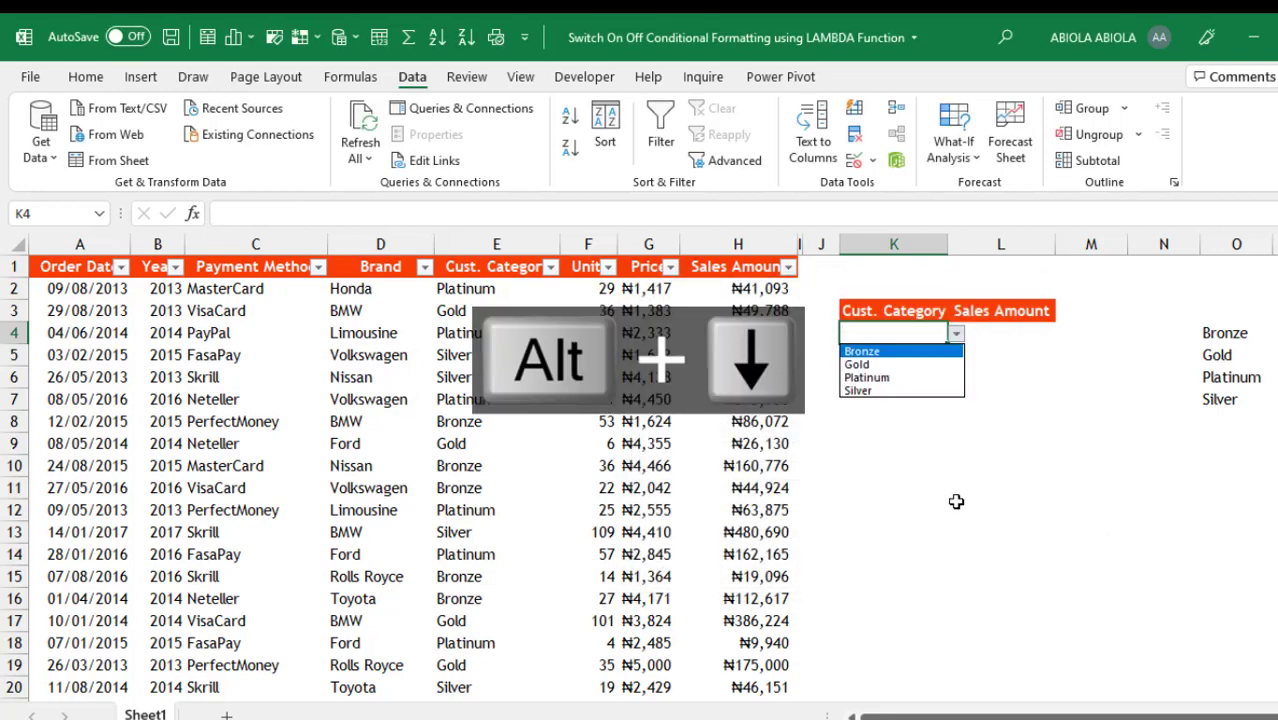
key(Down)
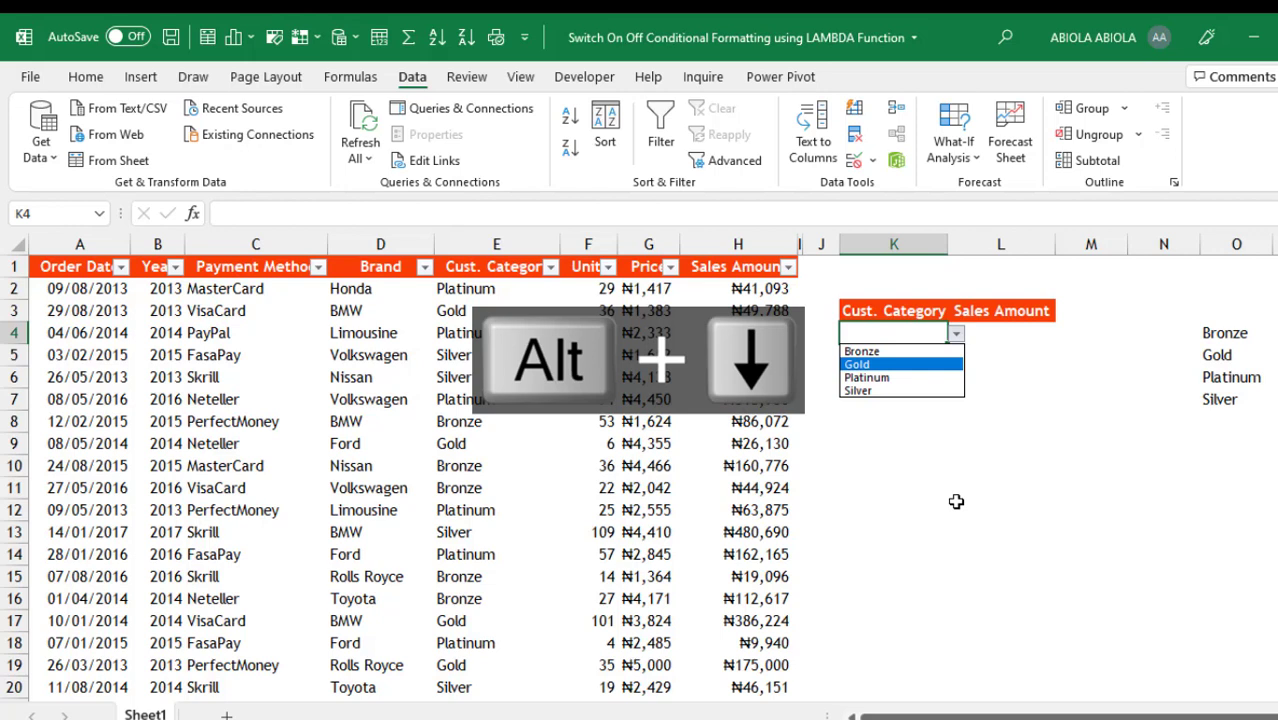
key(Down)
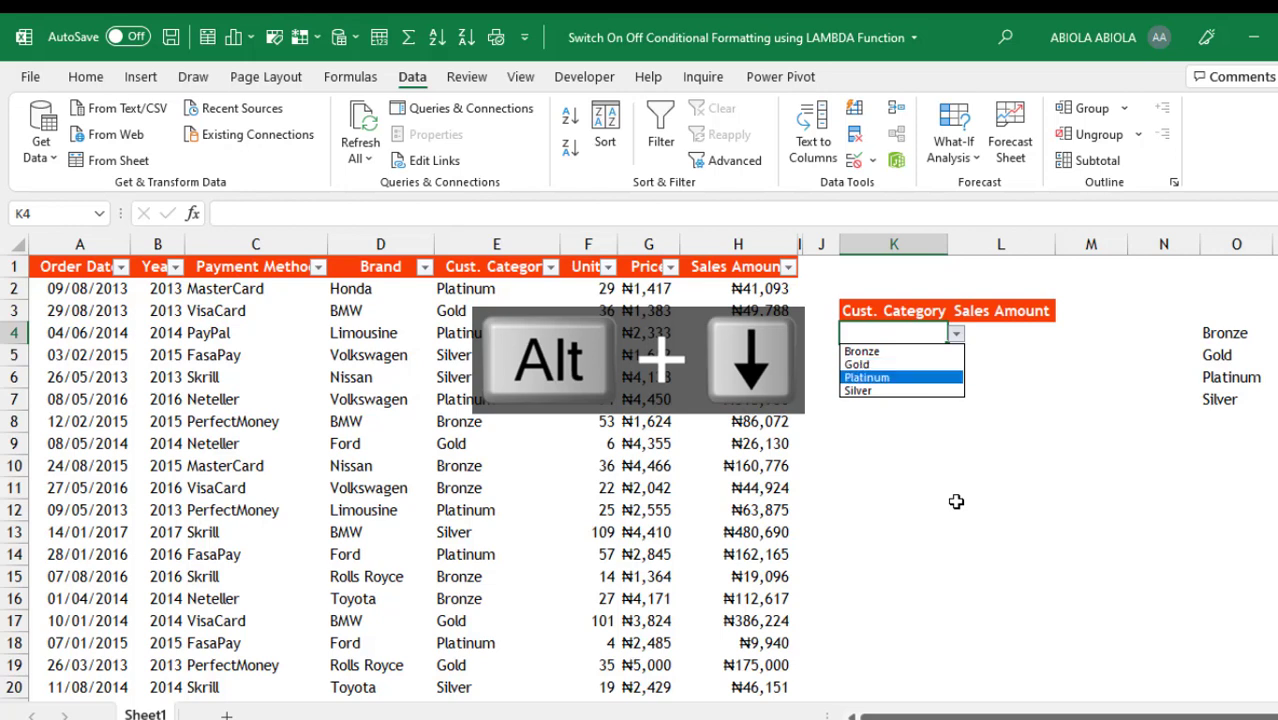
key(Return)
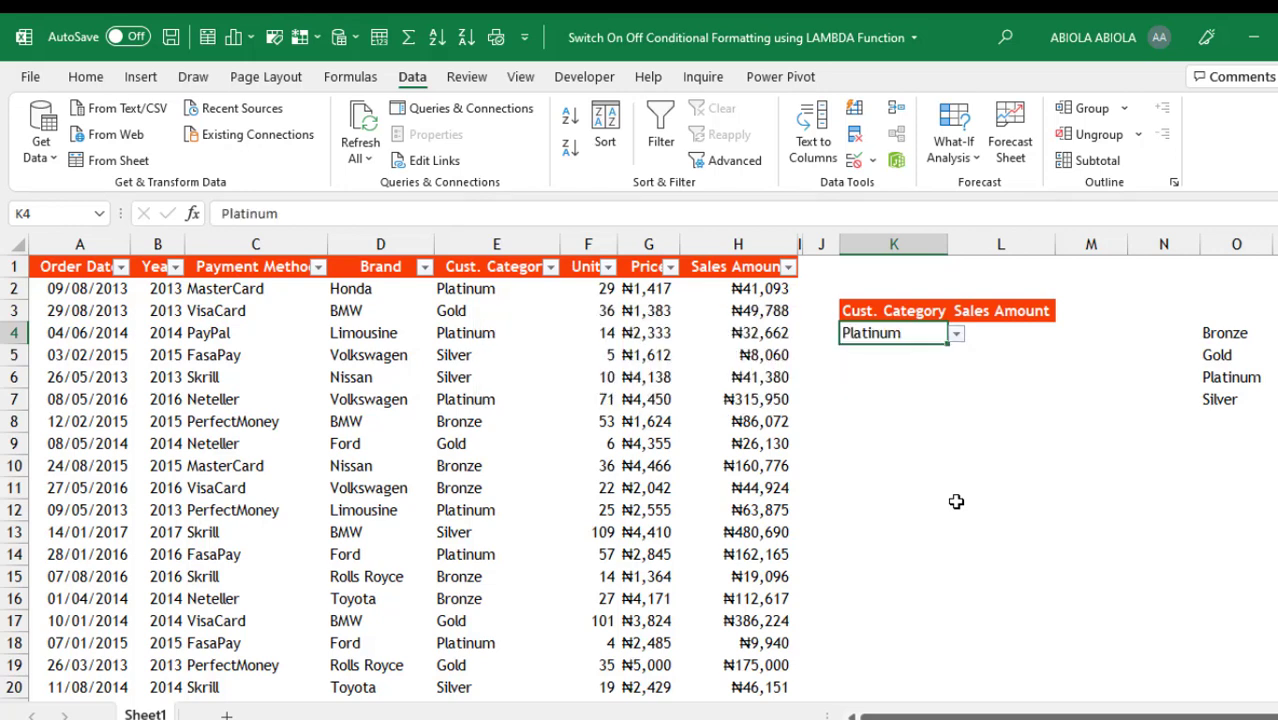
Enter =FILTER(Sales[Sales Amount],Sales[Cust. Category]=K4) in cell L4 to return the selected category's sales amounts
click(998, 337)
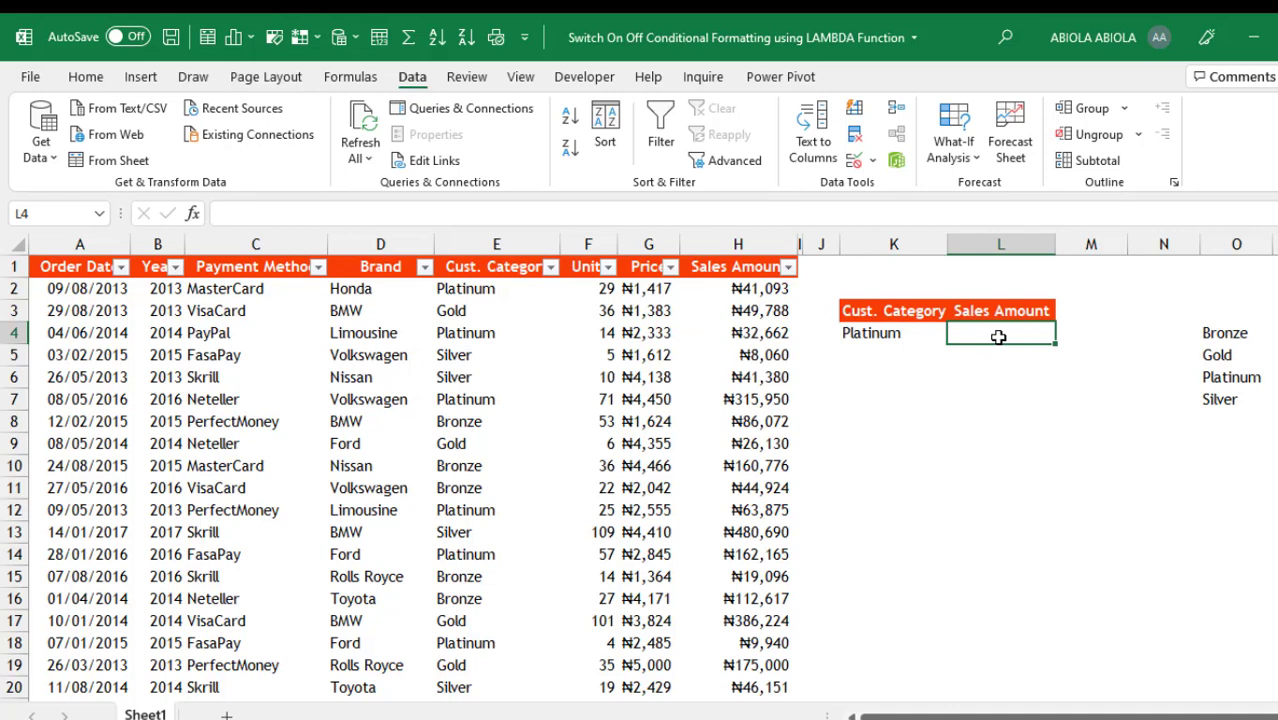
text(=FILTER()
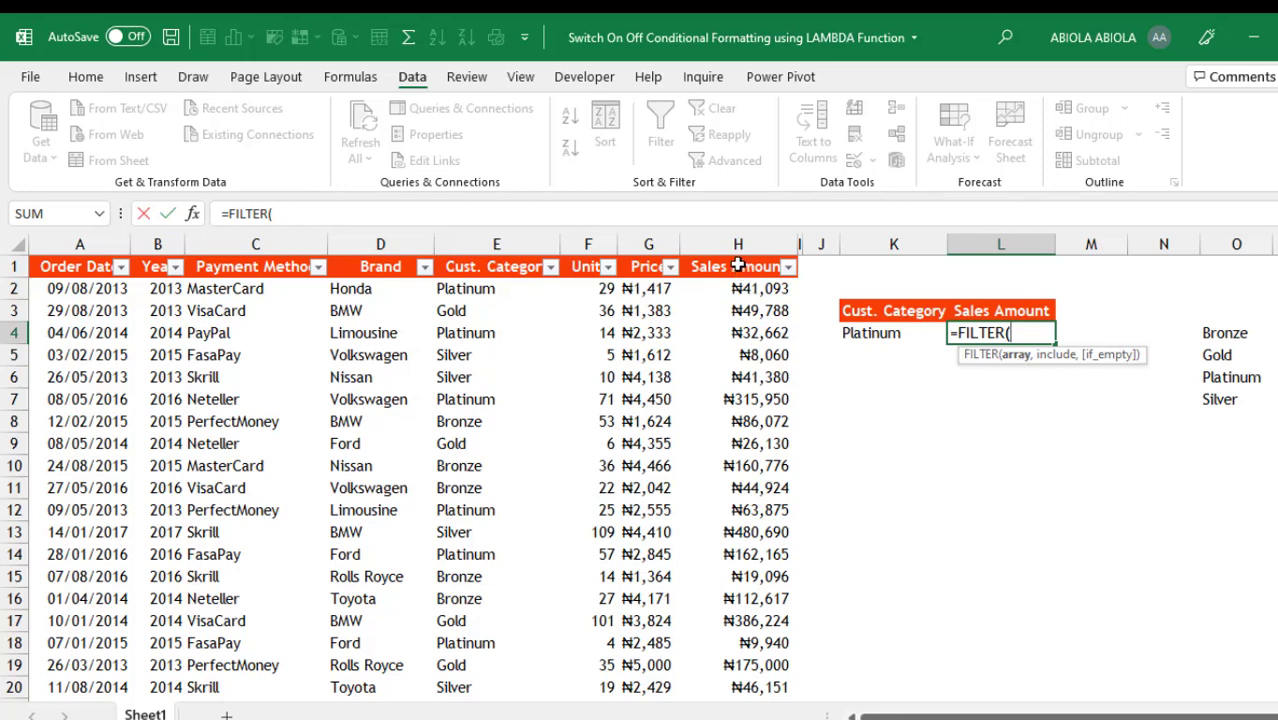
click(736, 260)
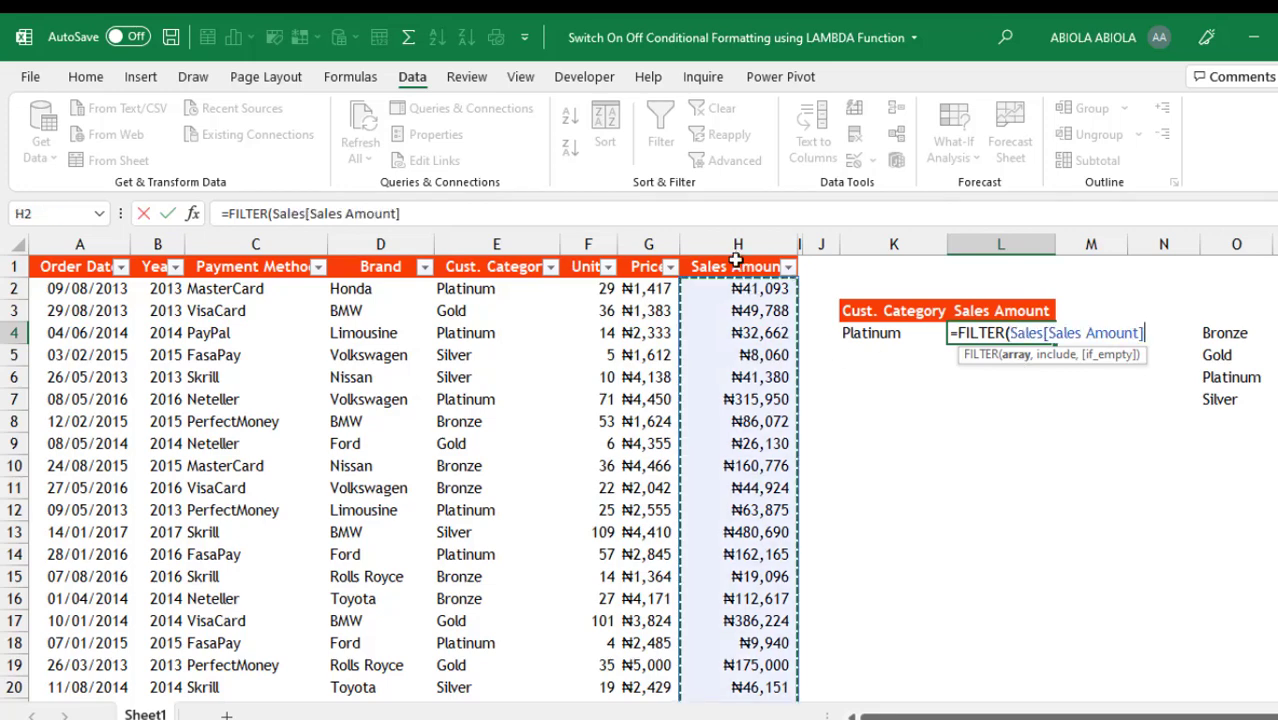
text(,)
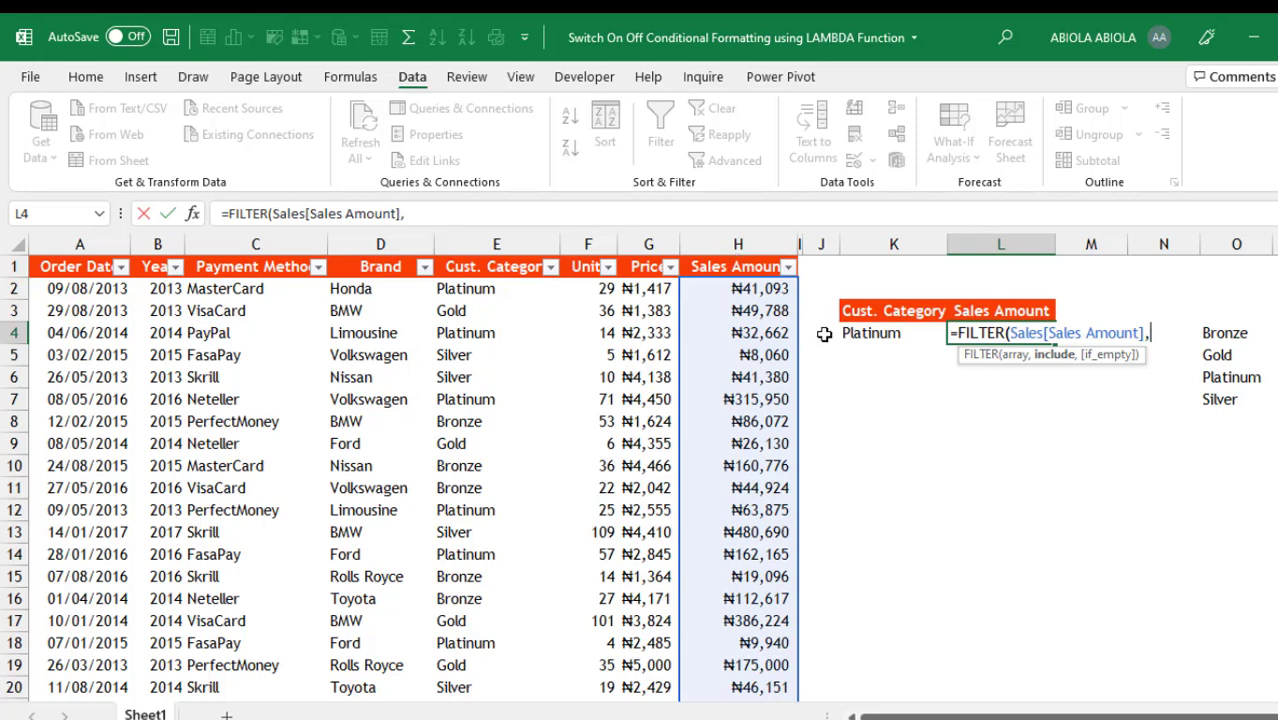
click(495, 260)
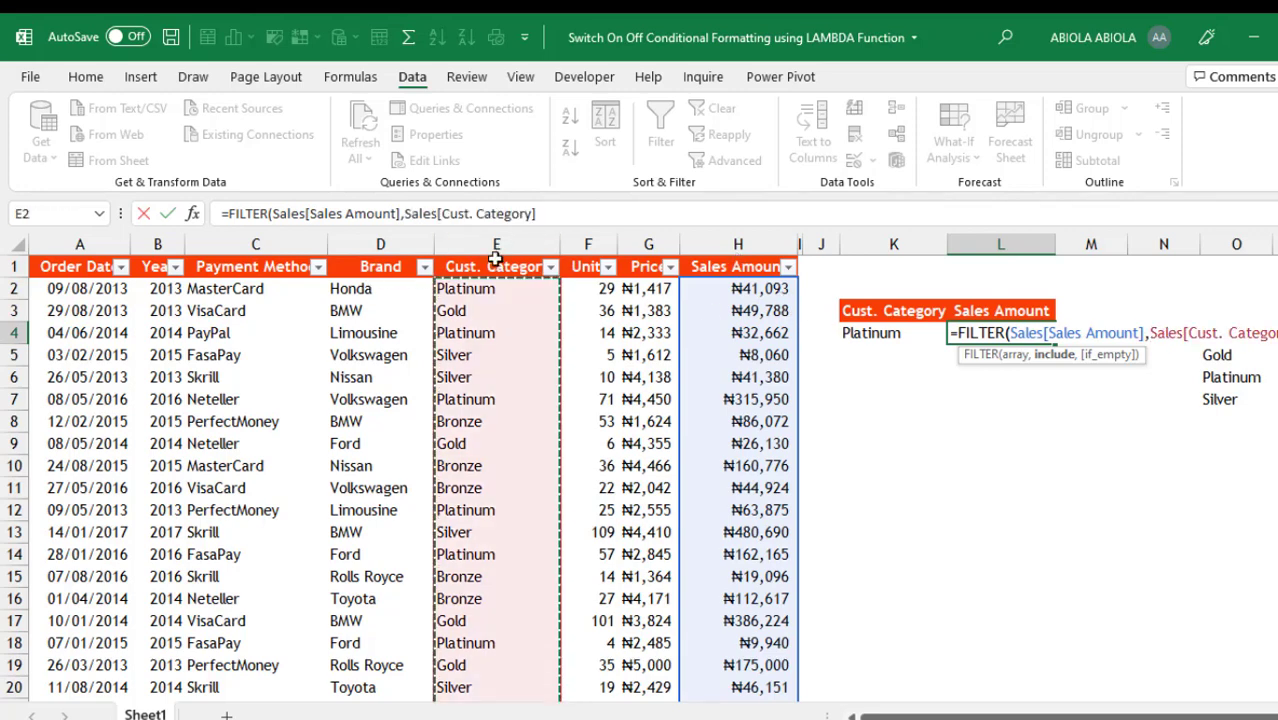
text(=)
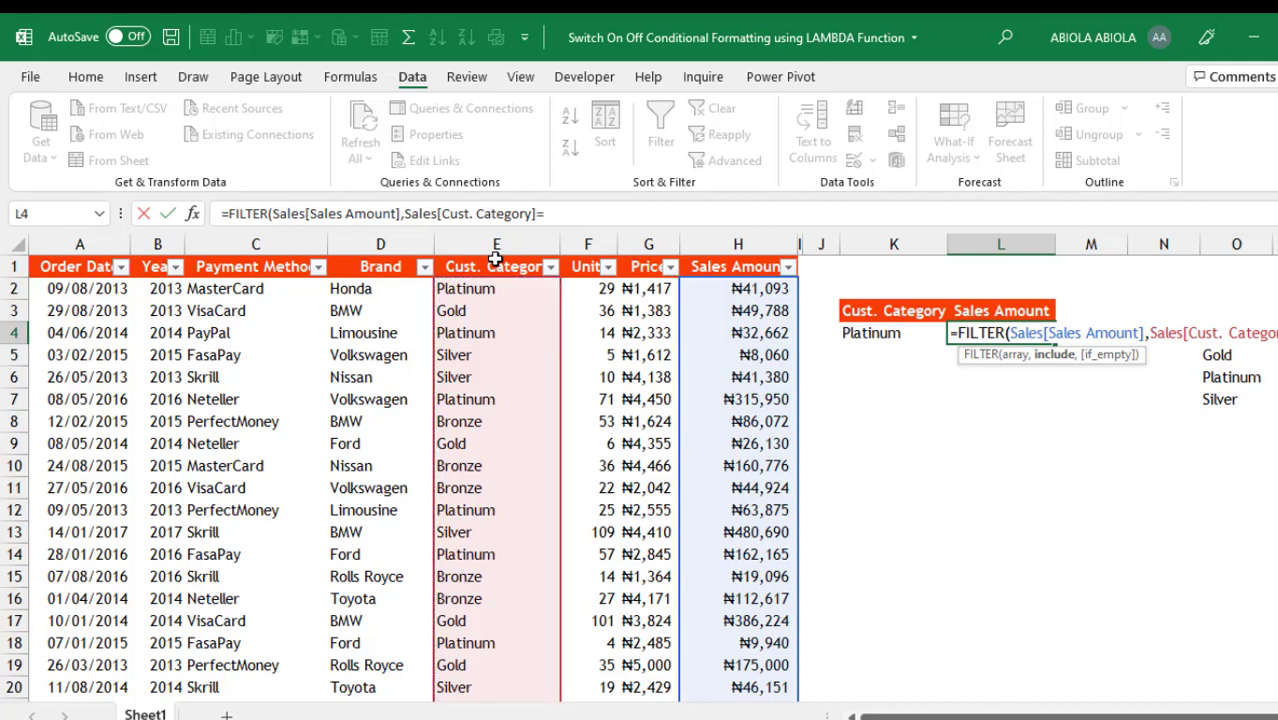
click(886, 333)
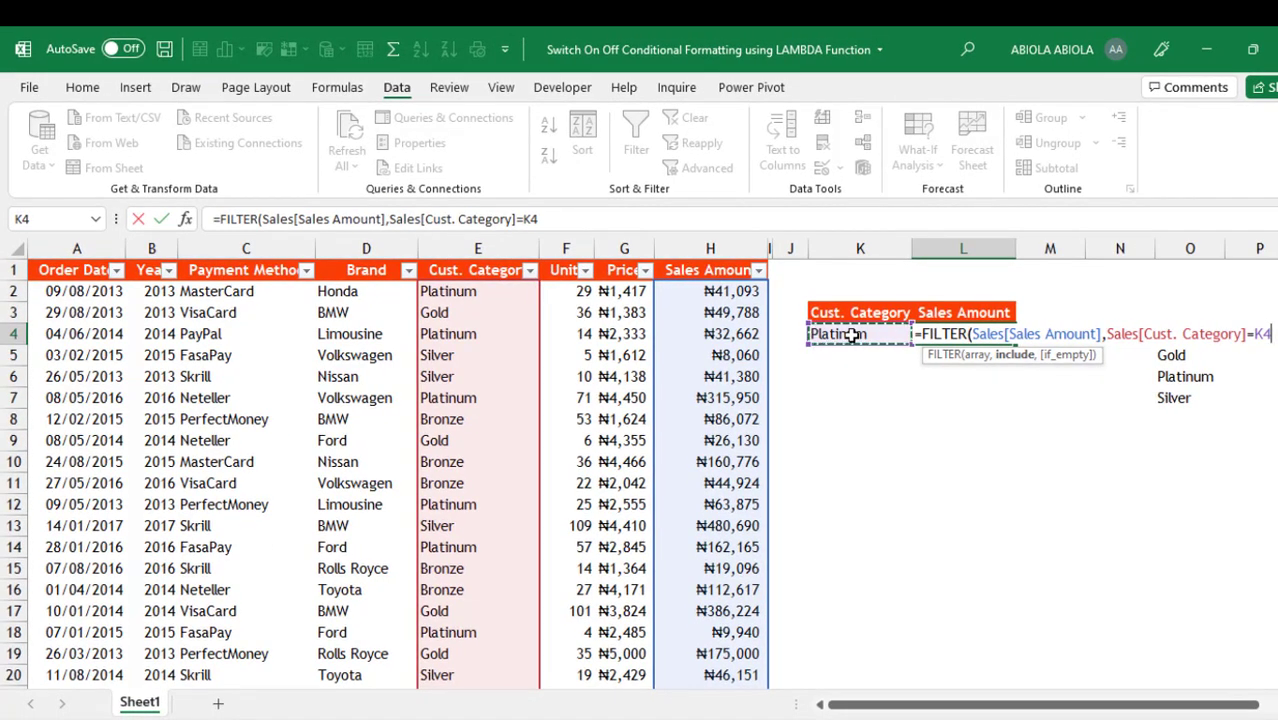
text())
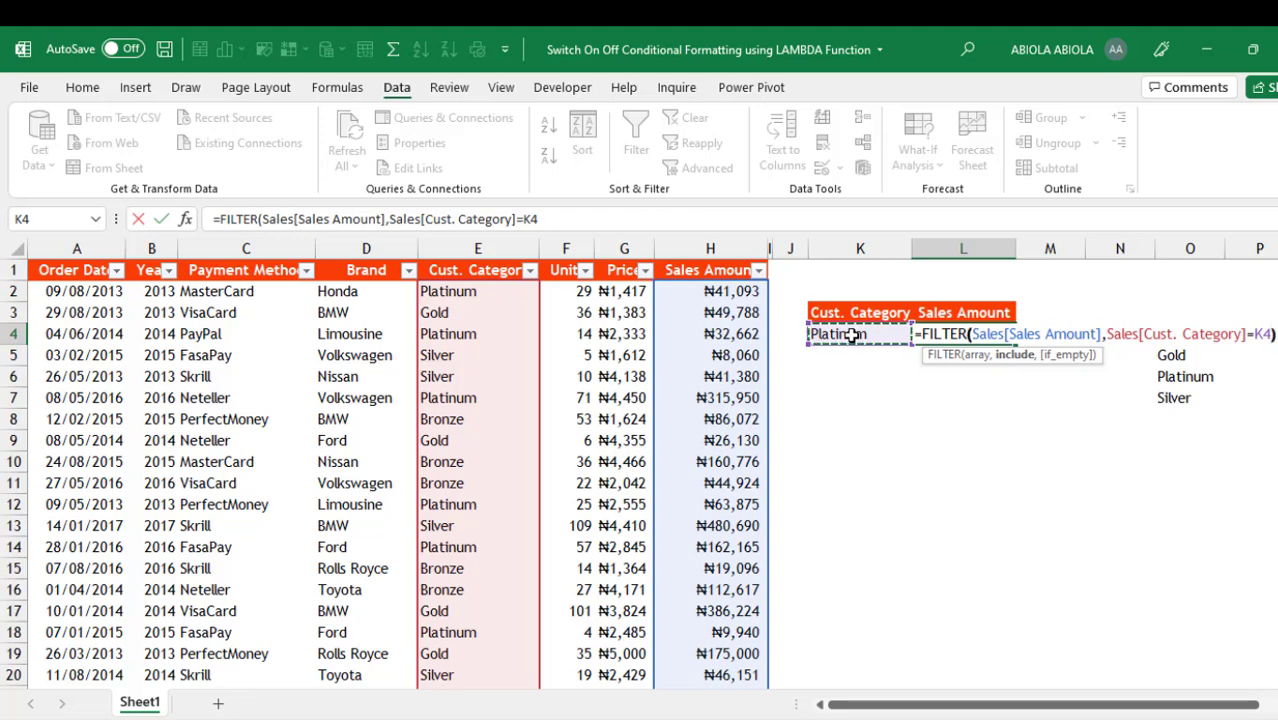
key(ctrl+Return)
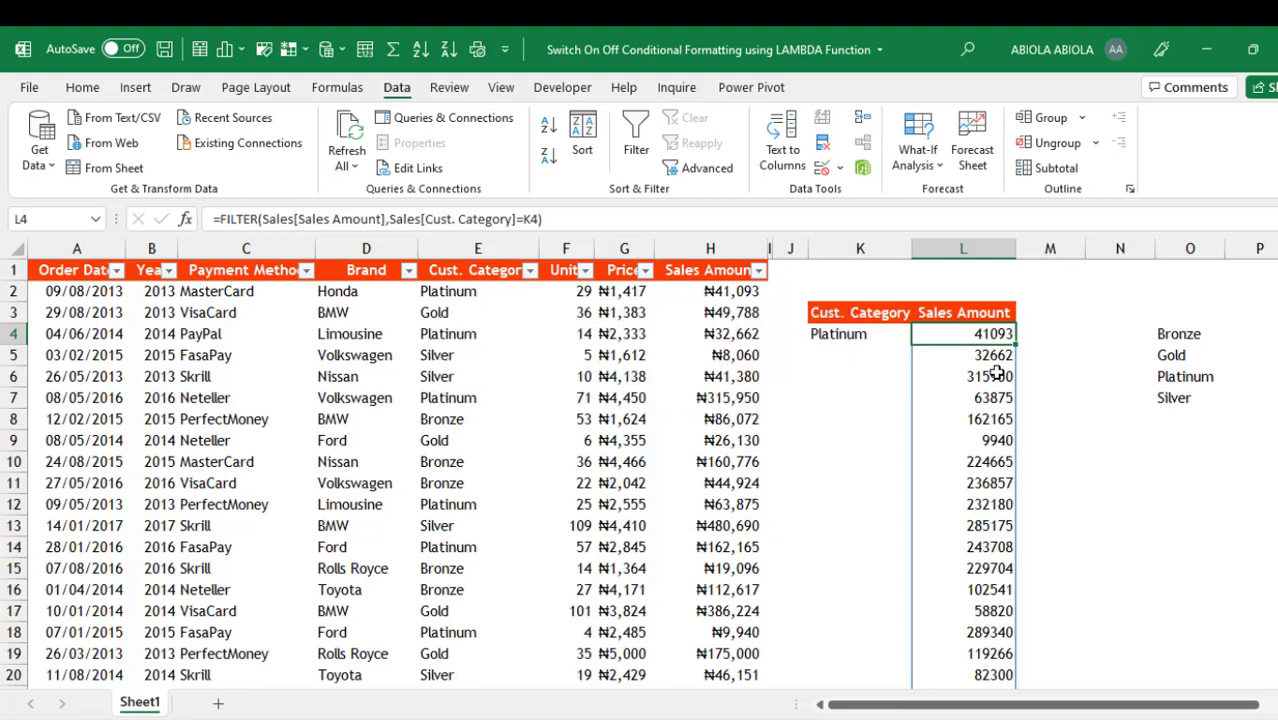
Wrap the FILTER formula in cell L4 in SUM, giving =SUM(FILTER(Sales[Sales Amount],Sales[Cust. Category]=K4))
key(F2)
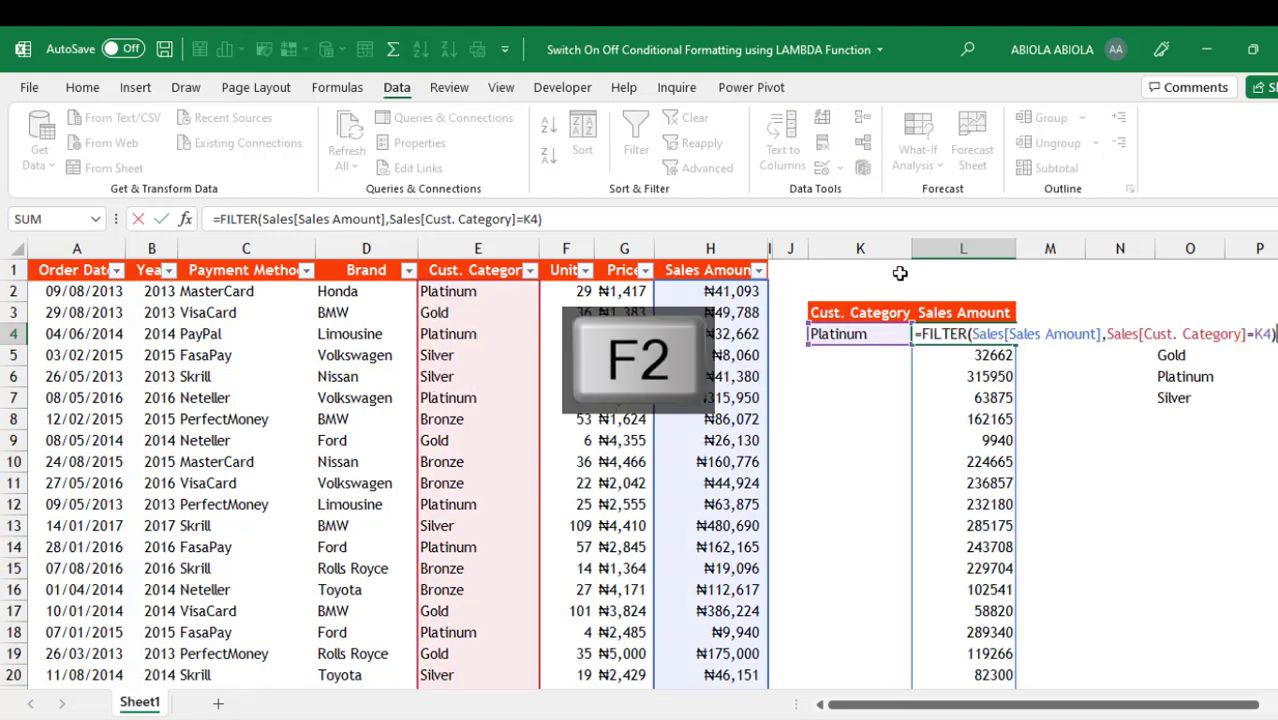
click(921, 336)
text(SUM()
click(1033, 355)
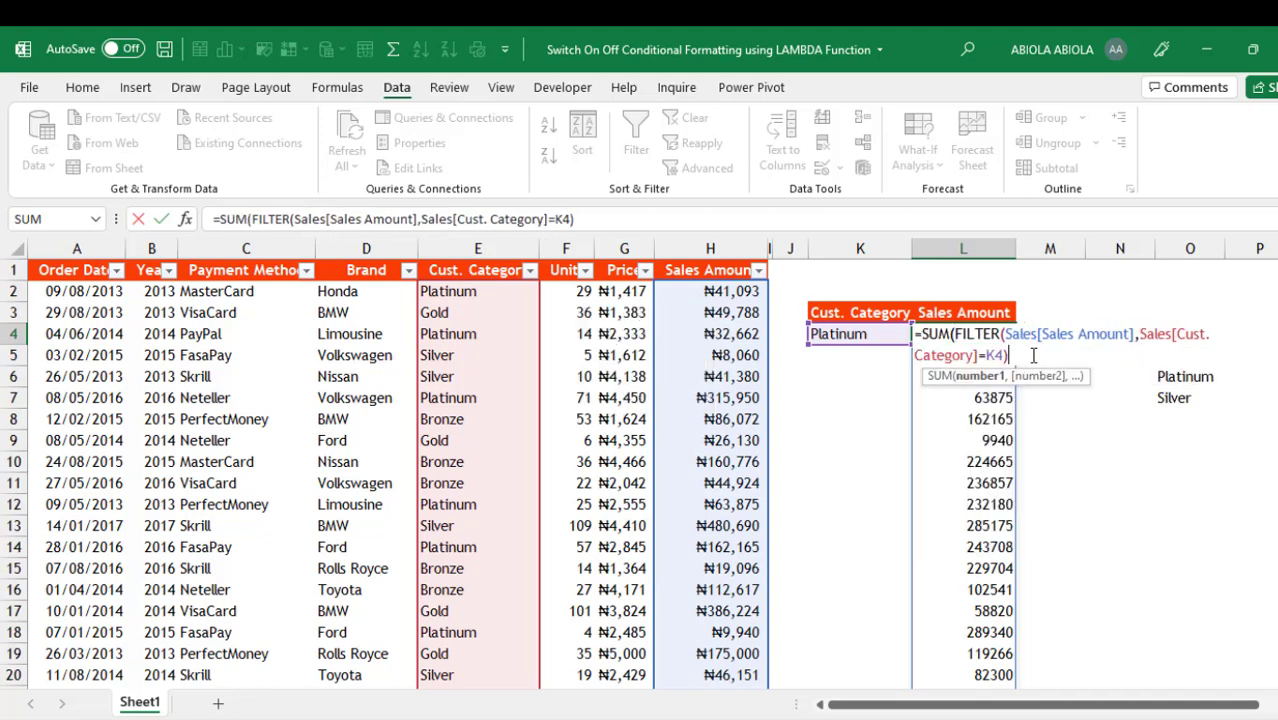
text())
key(ctrl+Return)
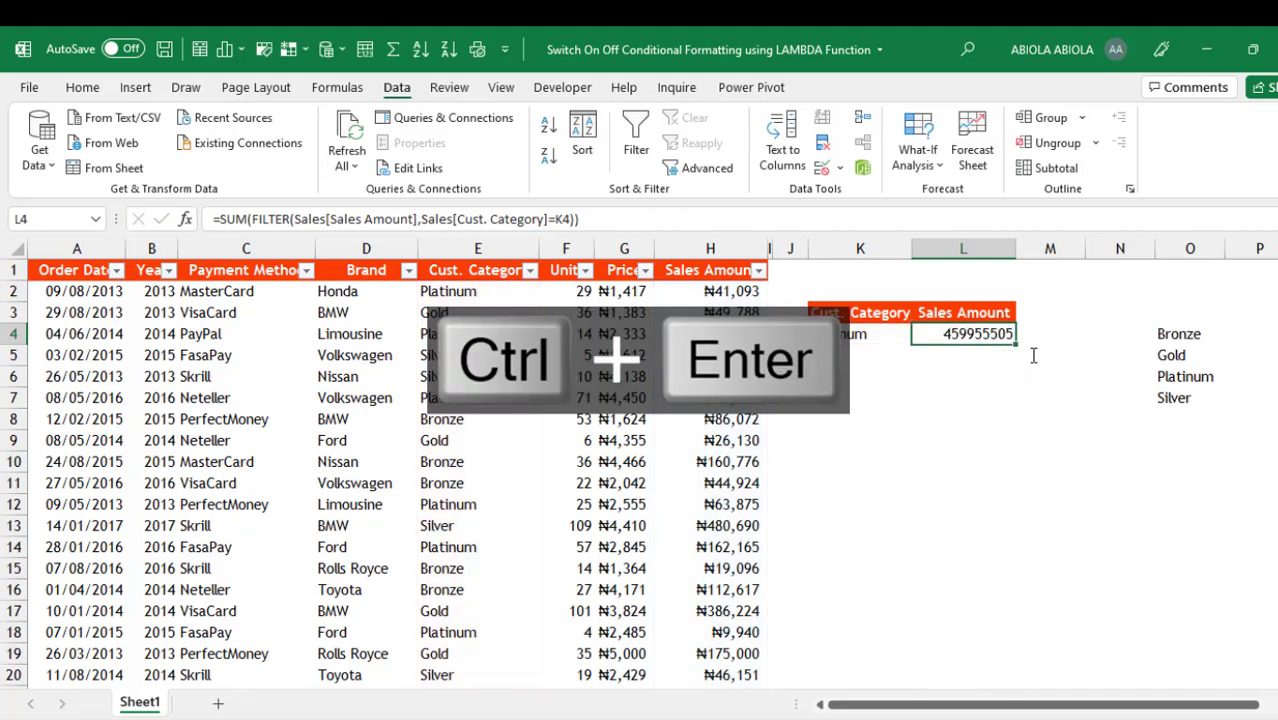
Format the total in cell L4 as currency without decimal places
key(ctrl+shift+4)
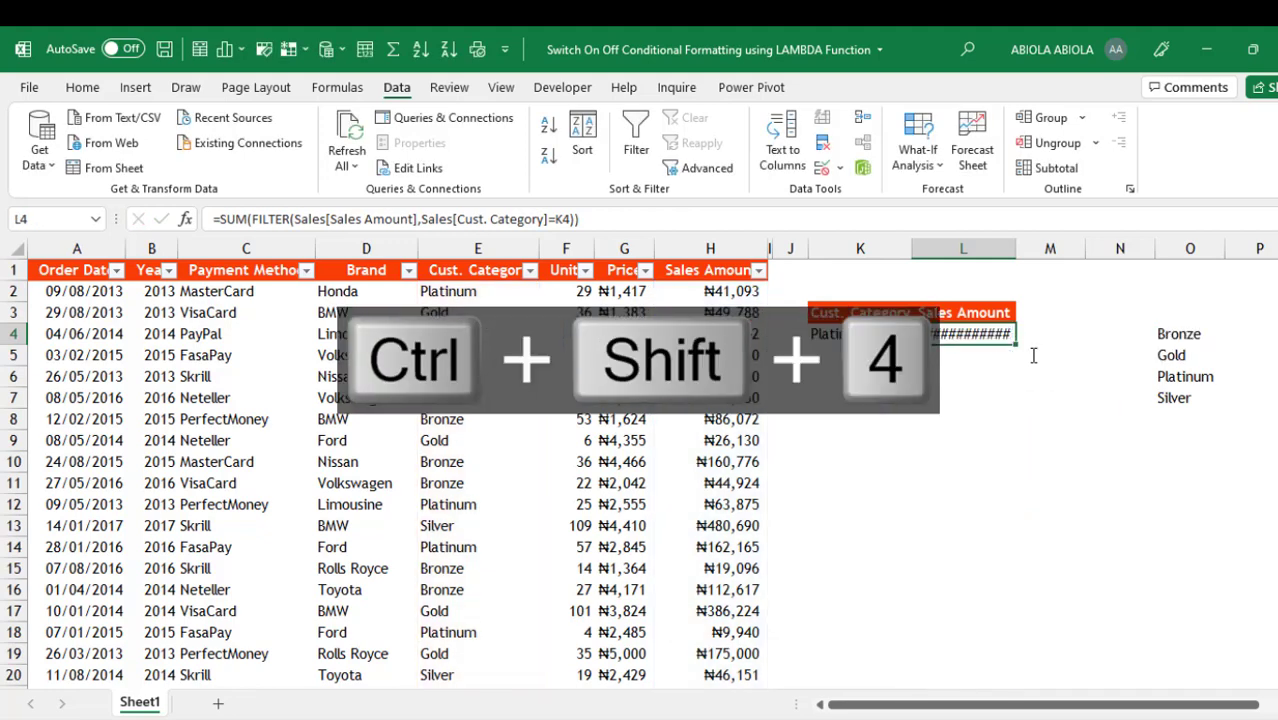
click(84, 87)
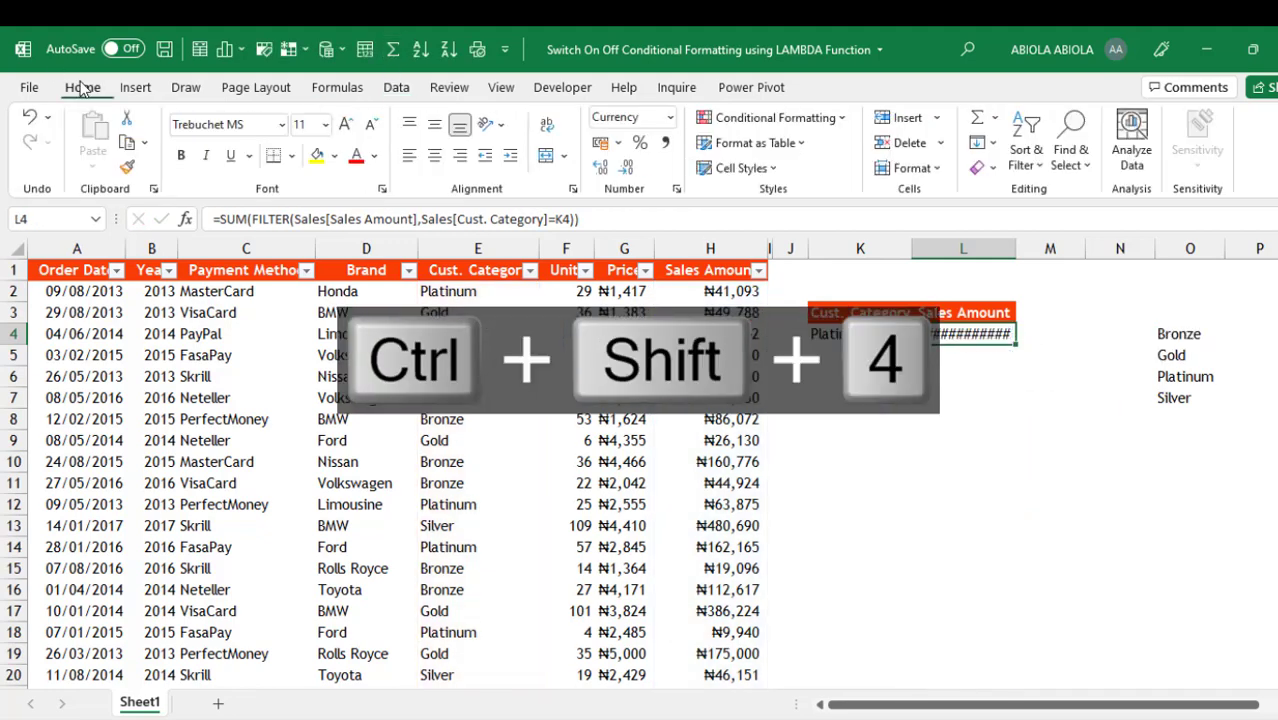
click(630, 175)
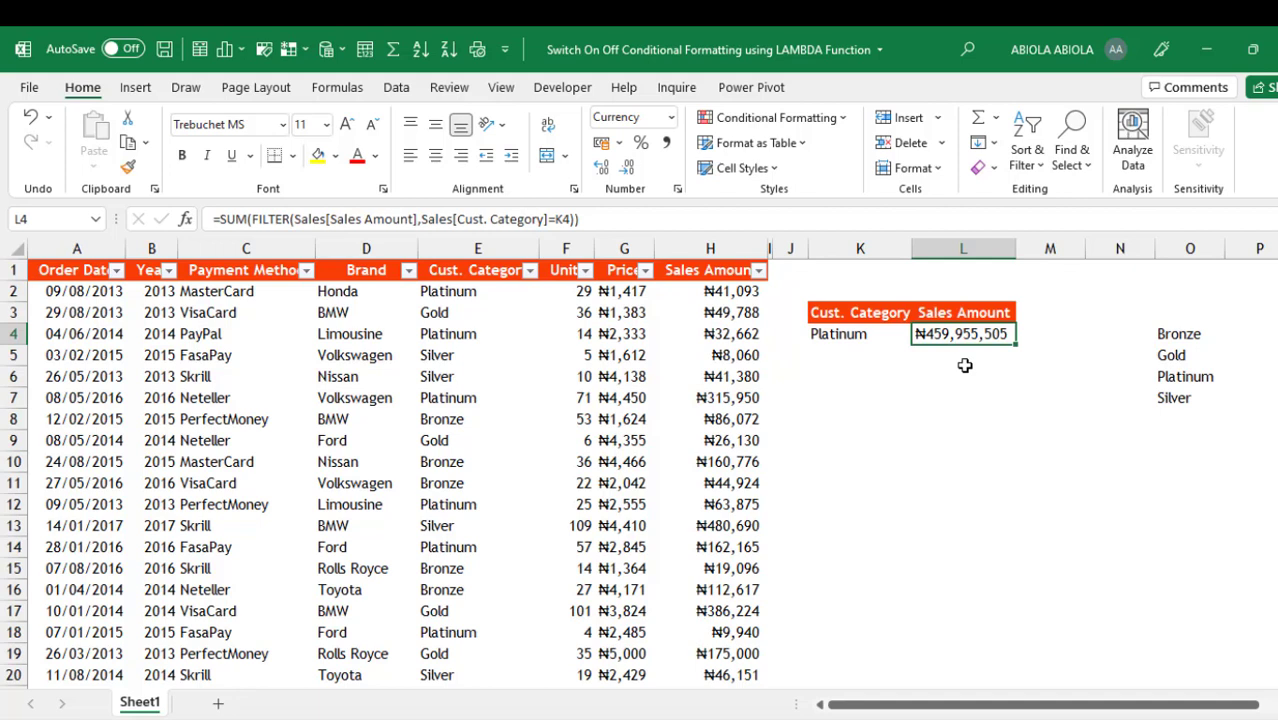
Choose Gold from the category drop-down list in cell K4 to test the sales total
click(899, 334)
click(922, 341)
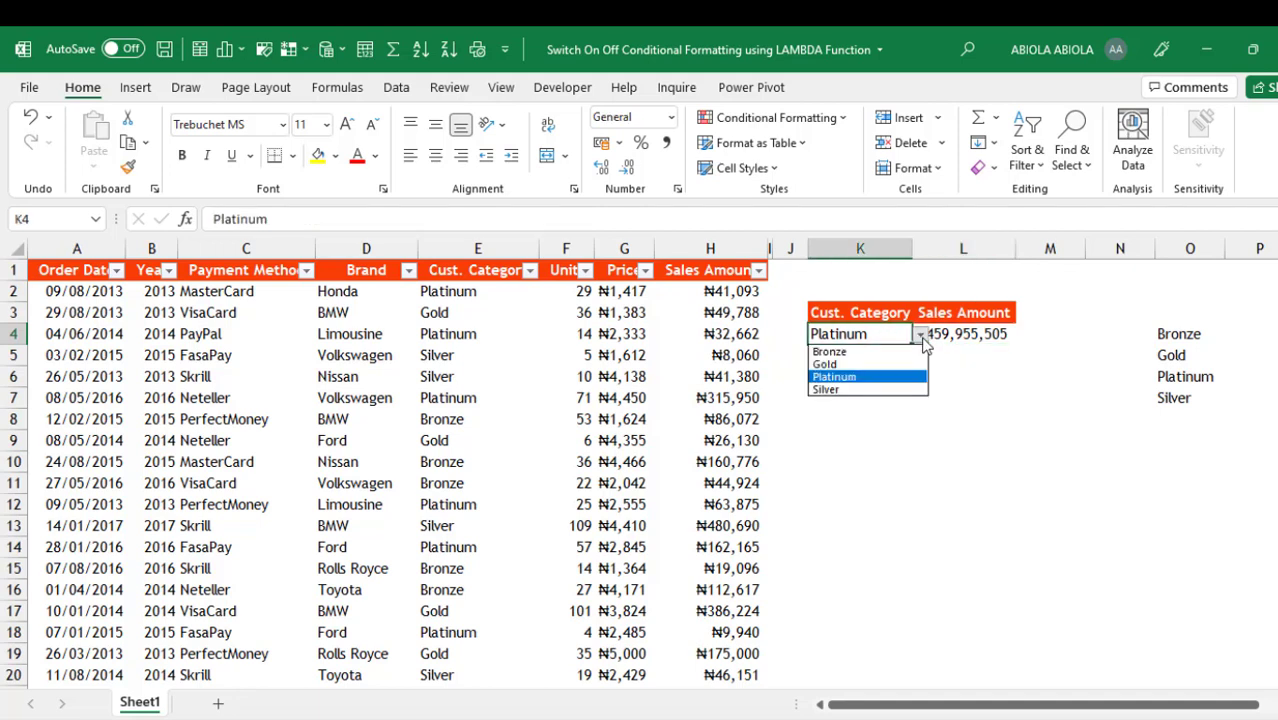
click(866, 365)
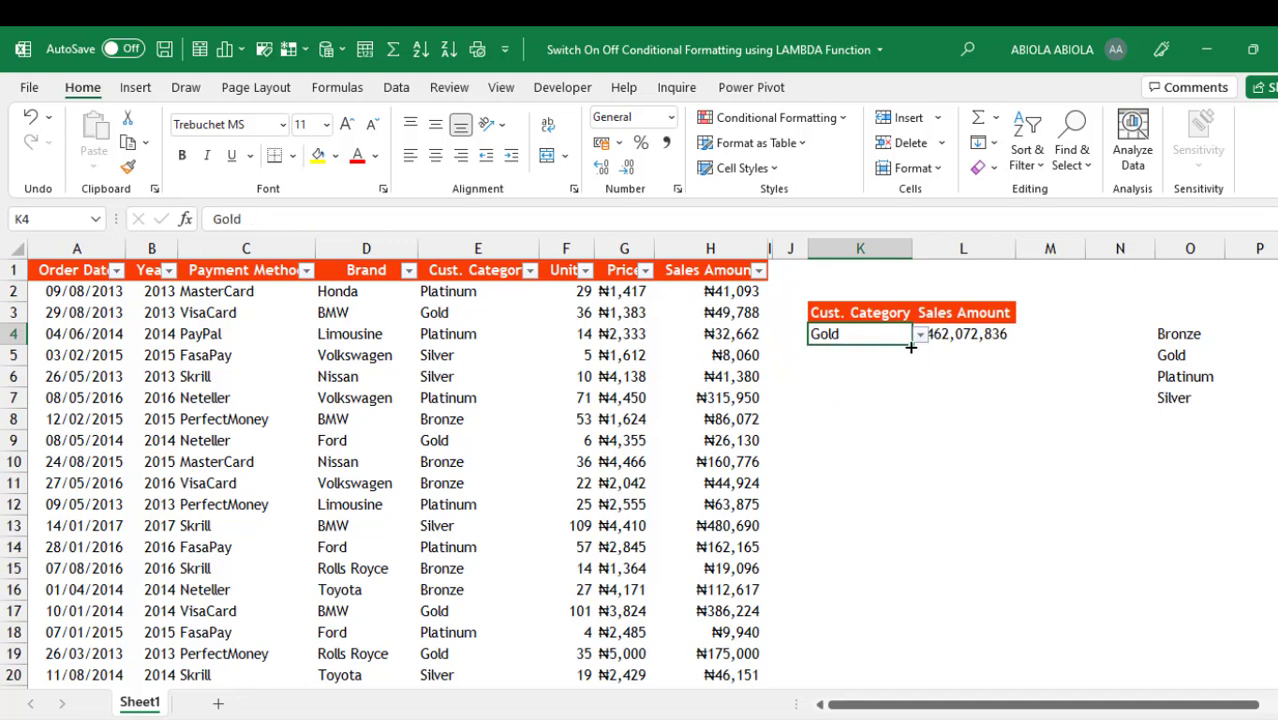
click(994, 362)
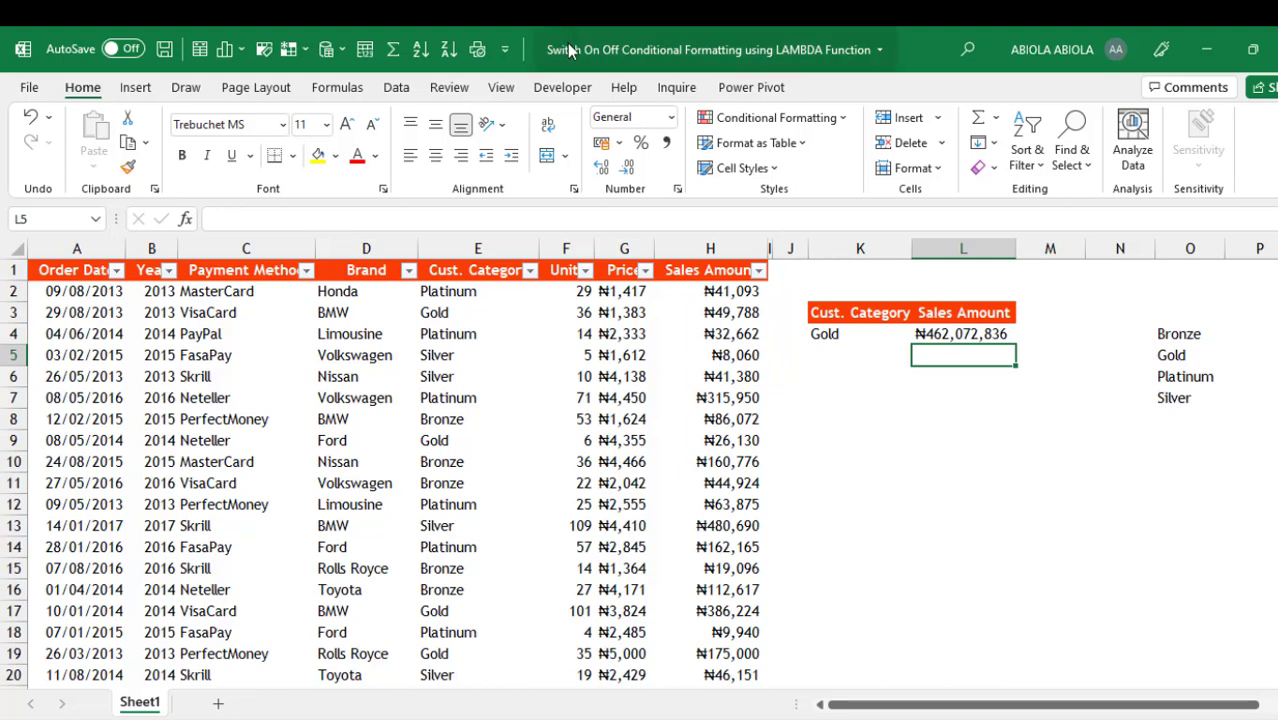
Insert a spin button form control over cells J1:J2 and deselect it
click(562, 88)
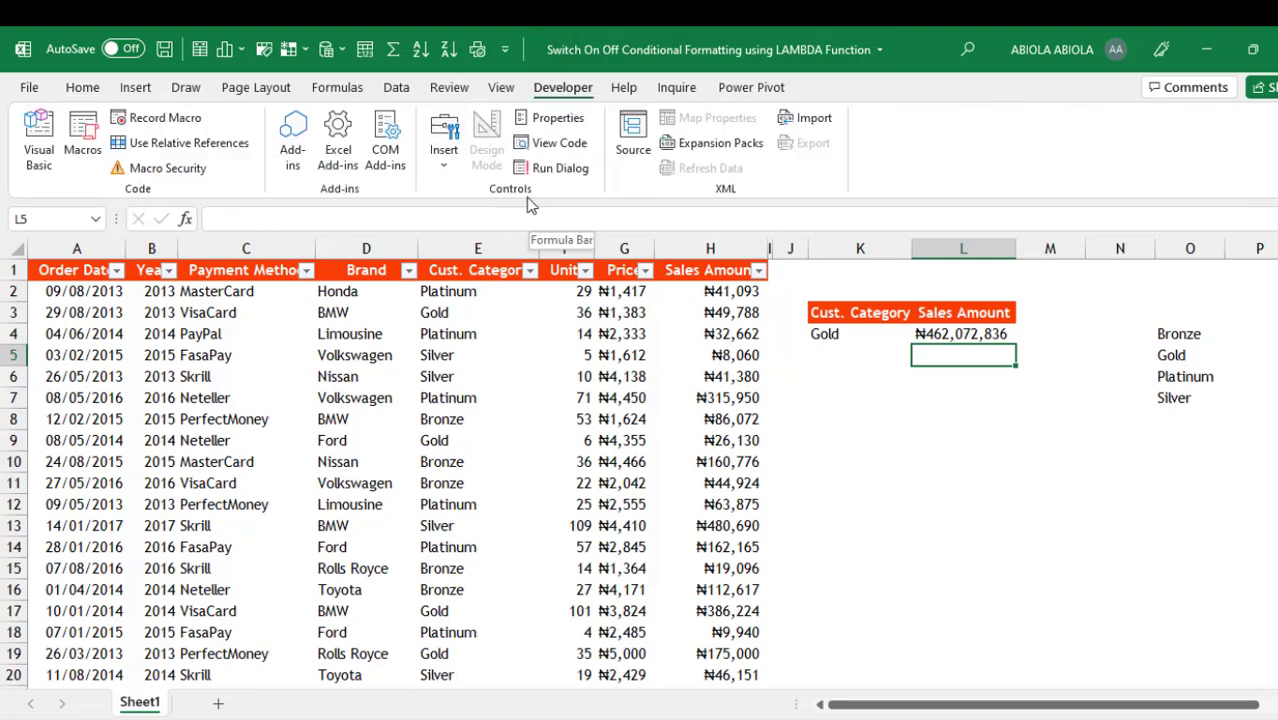
click(447, 160)
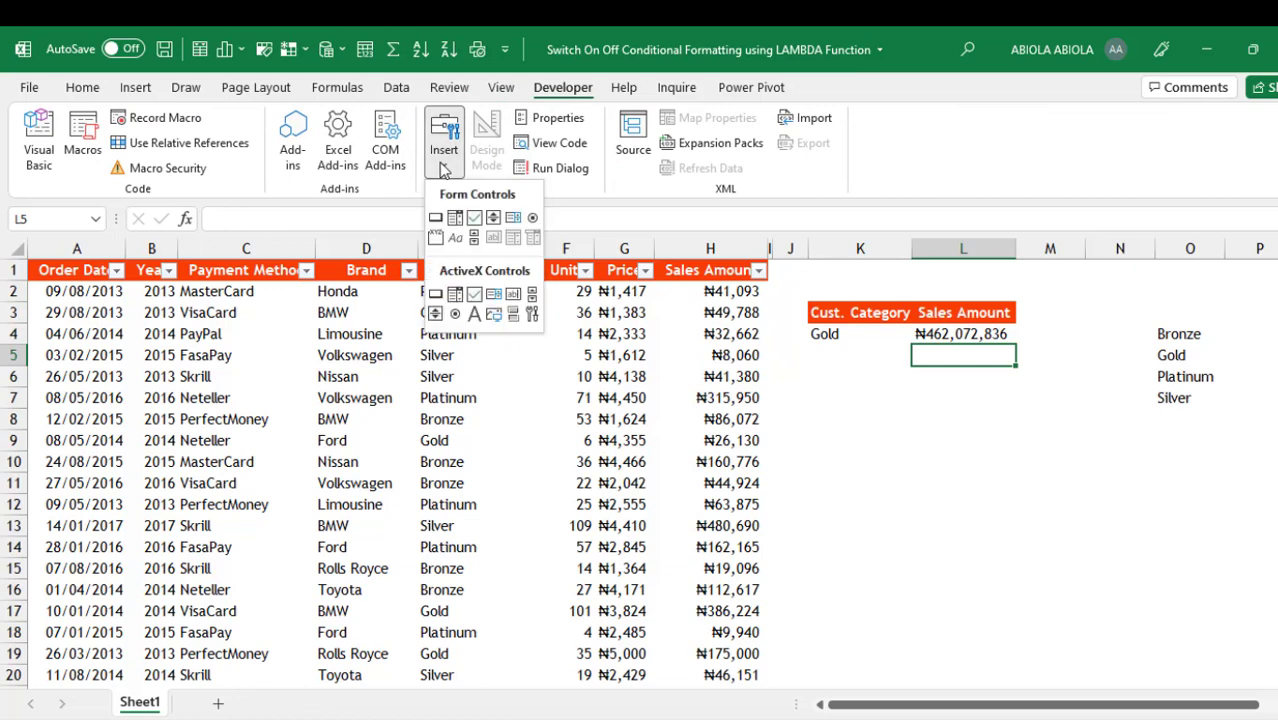
click(494, 219)
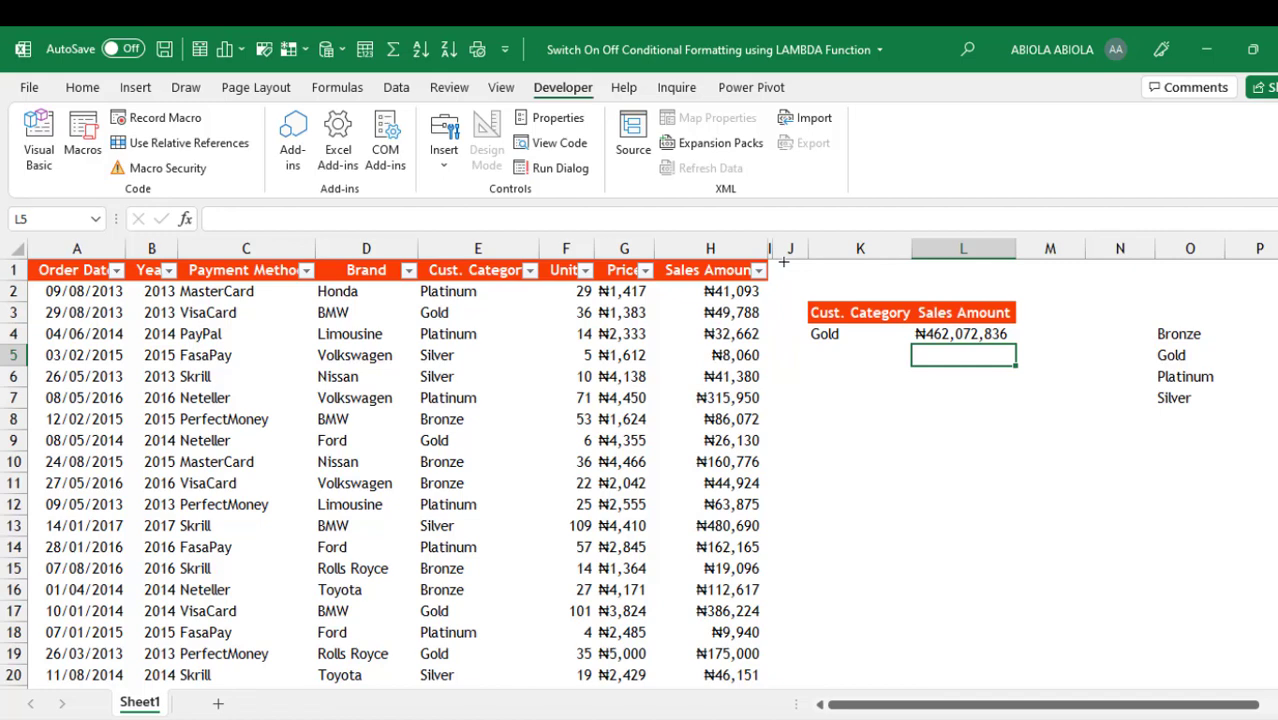
drag(778, 261, 803, 296)
click(878, 293)
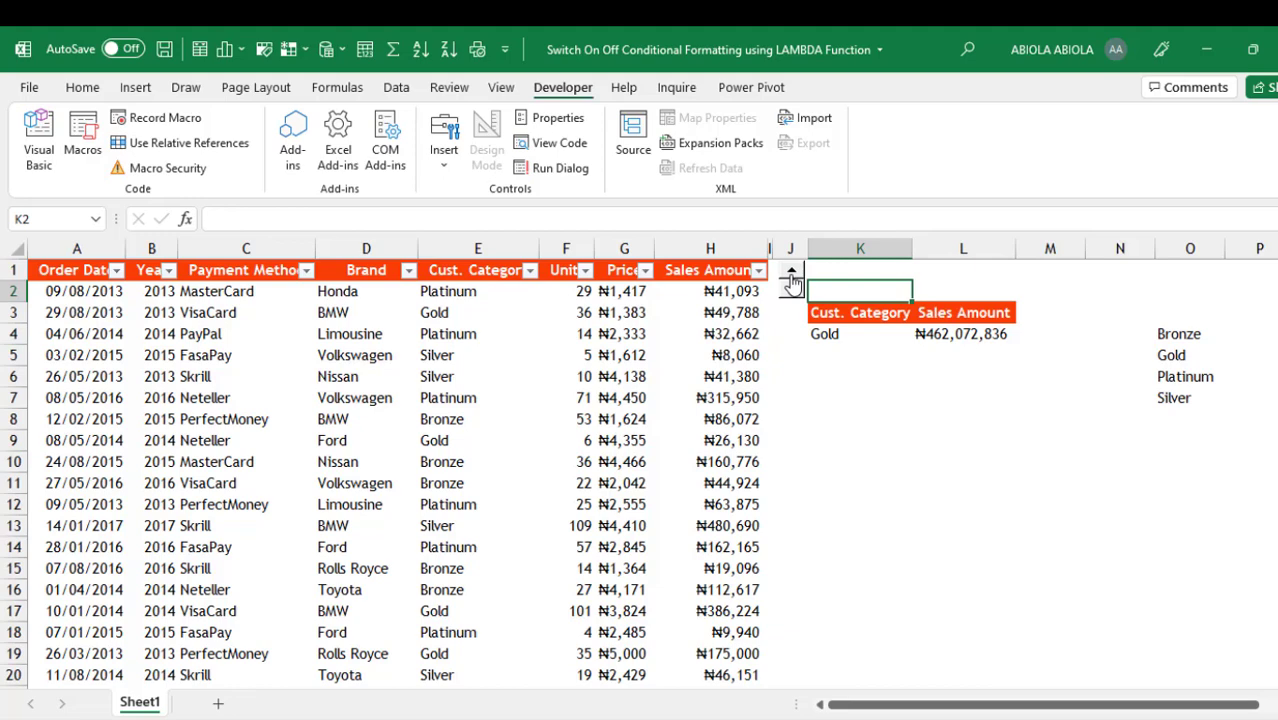
Set the spin button's minimum value to 1 and its maximum value to 2 in its control format settings
right_click(792, 283)
click(860, 462)
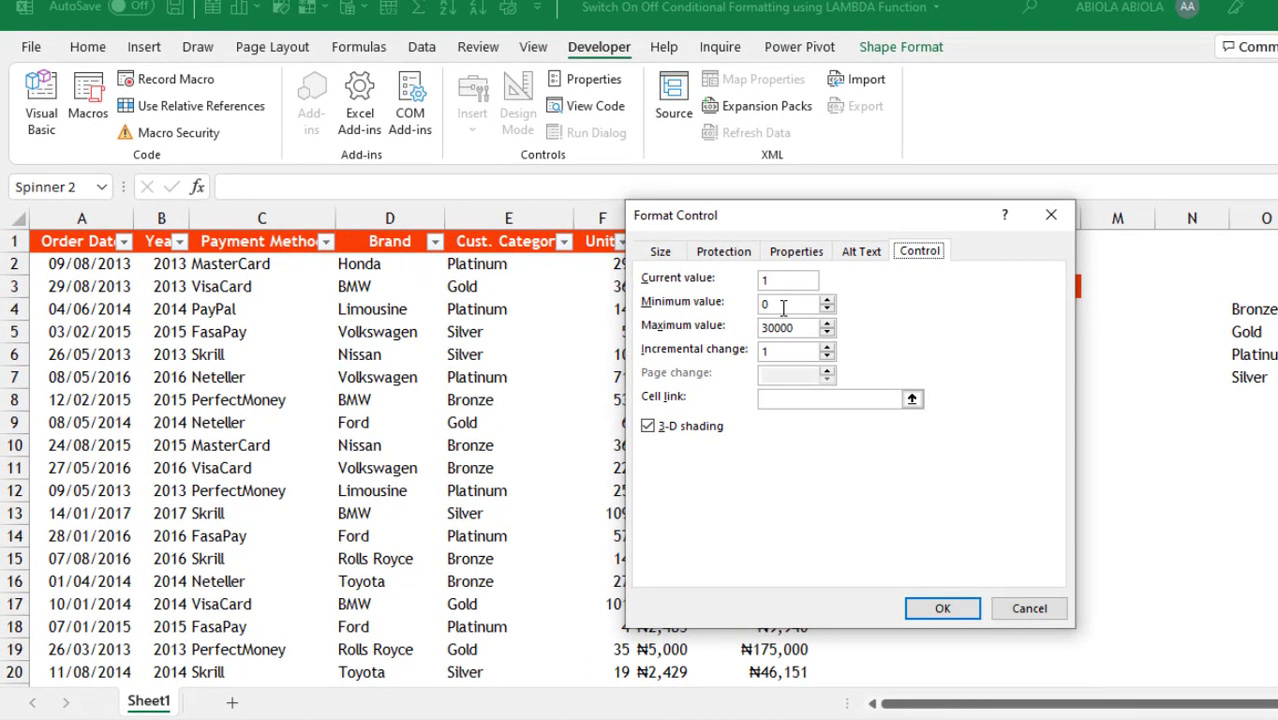
click(783, 307)
double_click(785, 327)
text(2)
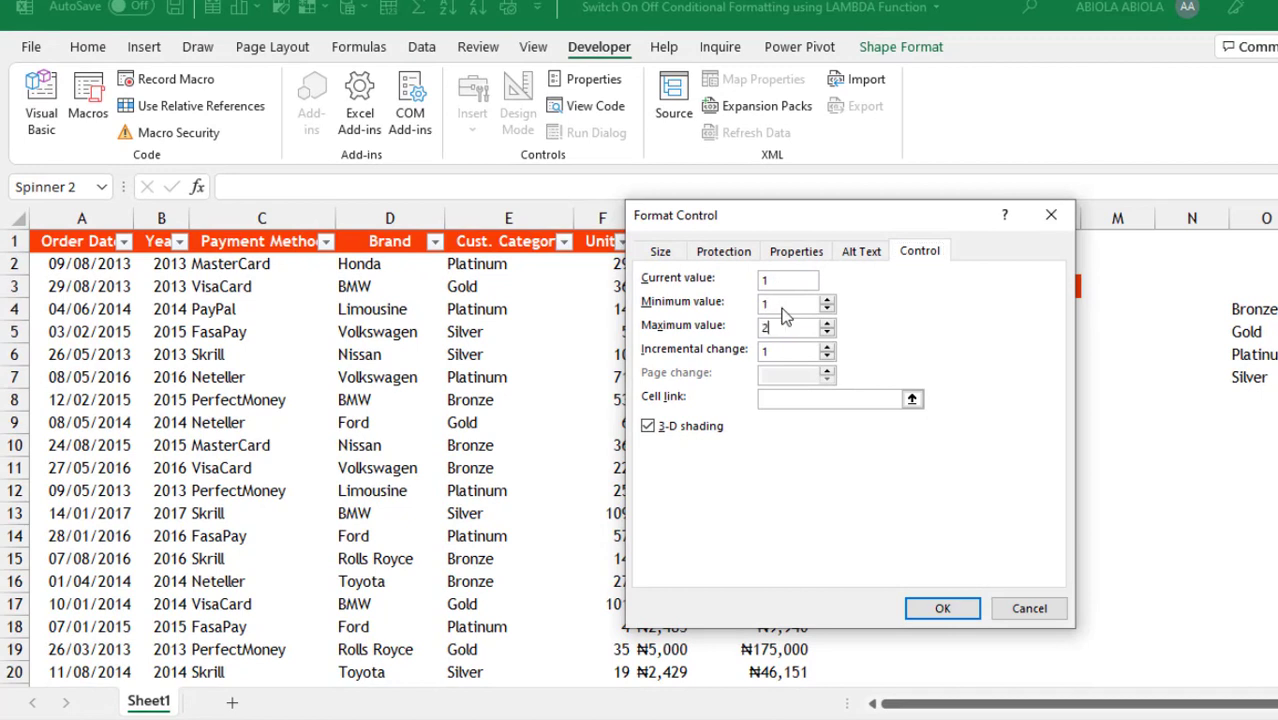
Link the spin button to cell $M$1, apply the settings, and step the spinner up to 2
click(815, 400)
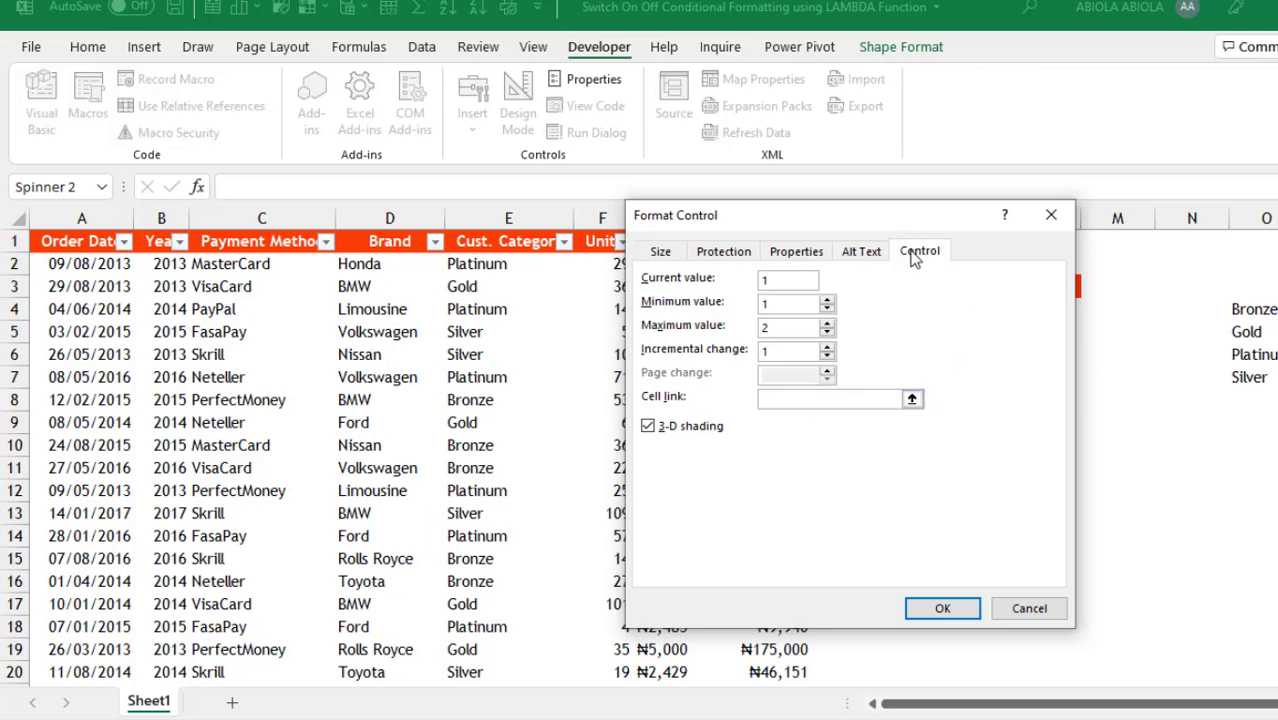
drag(880, 231, 782, 392)
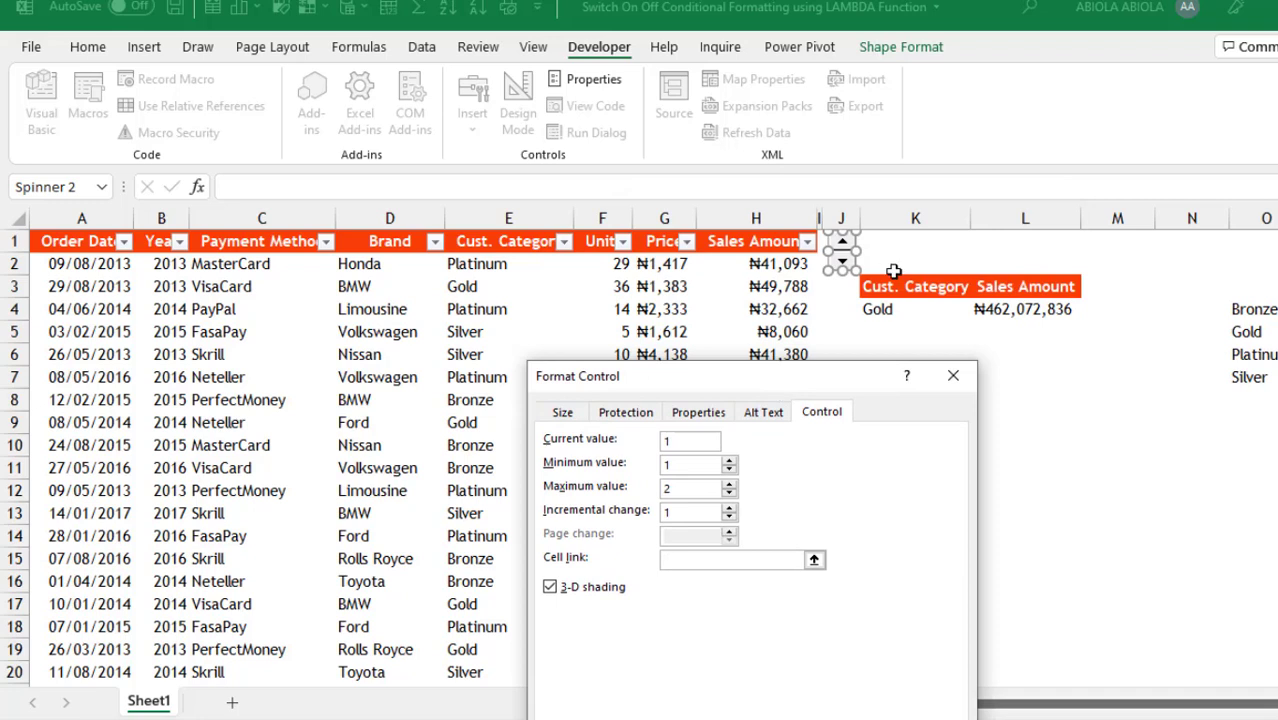
click(1116, 238)
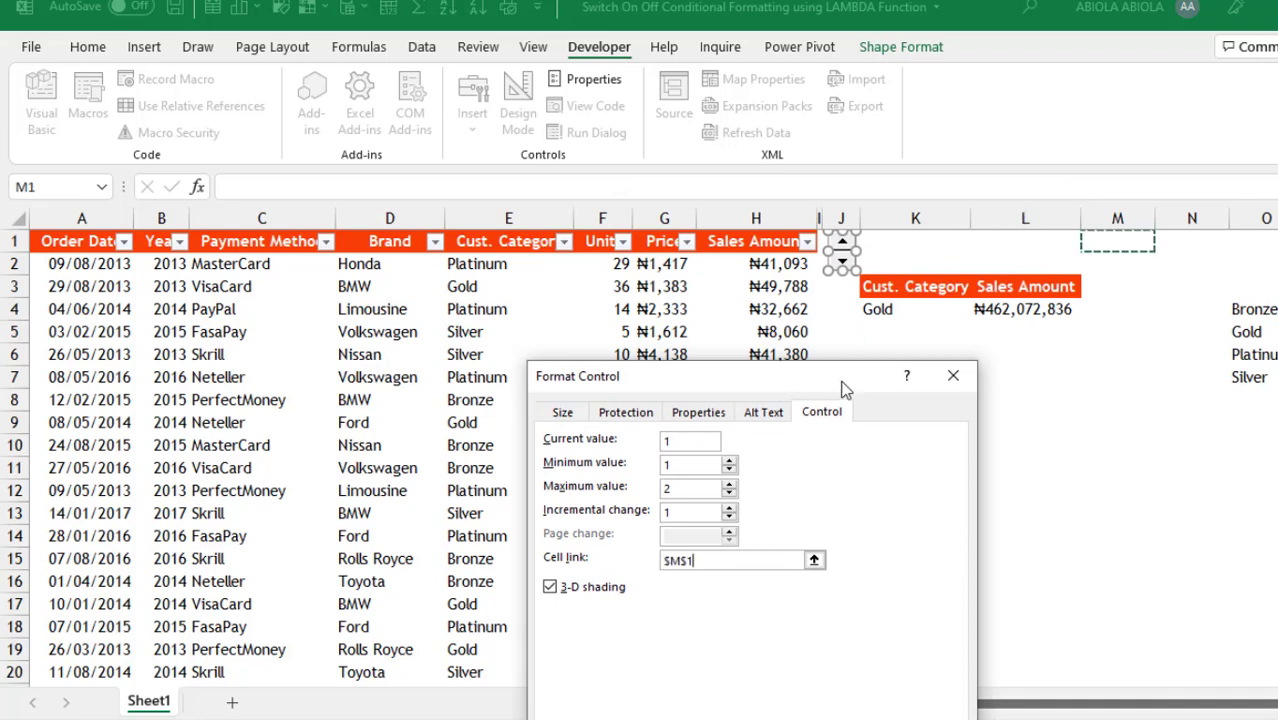
drag(850, 391, 824, 319)
click(820, 698)
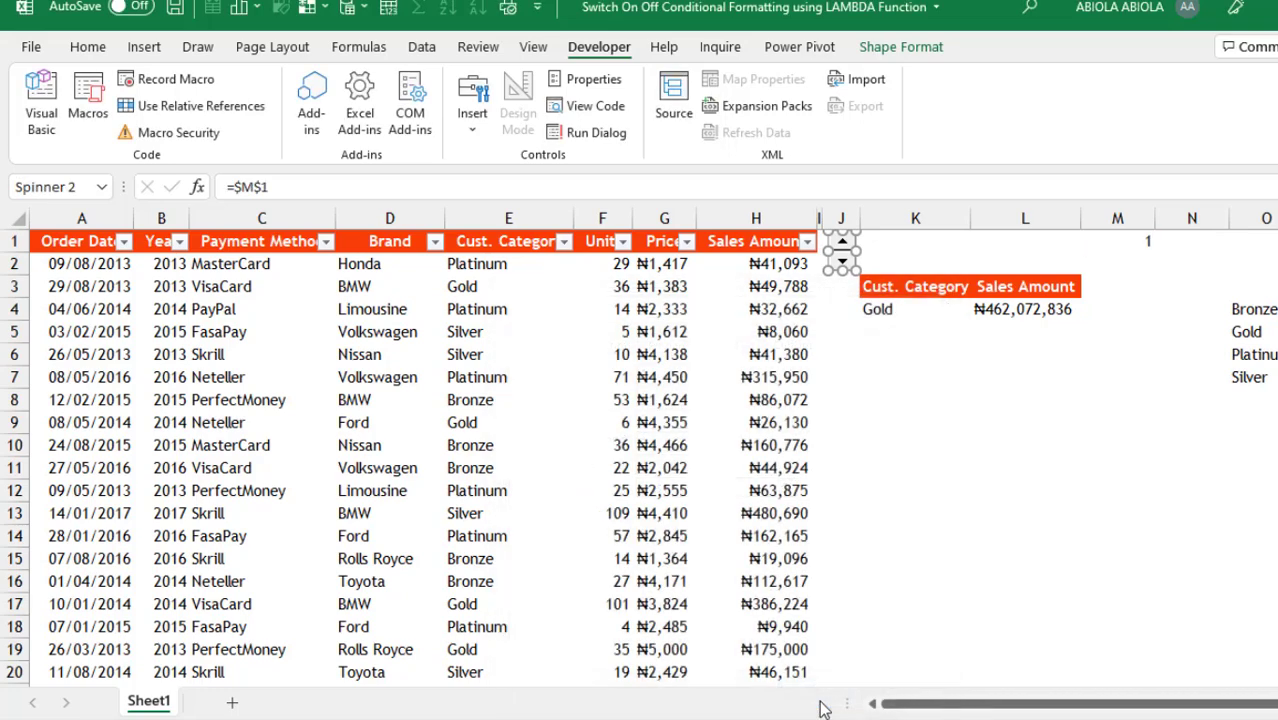
click(1094, 375)
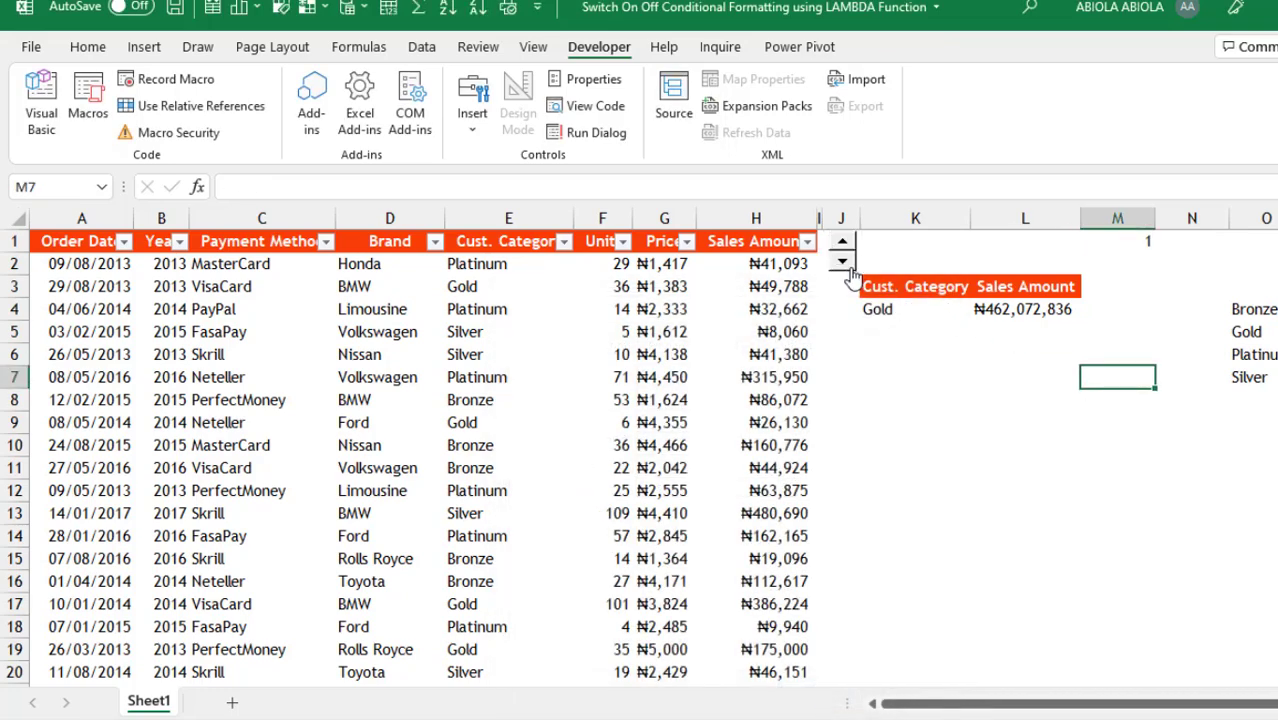
click(843, 242)
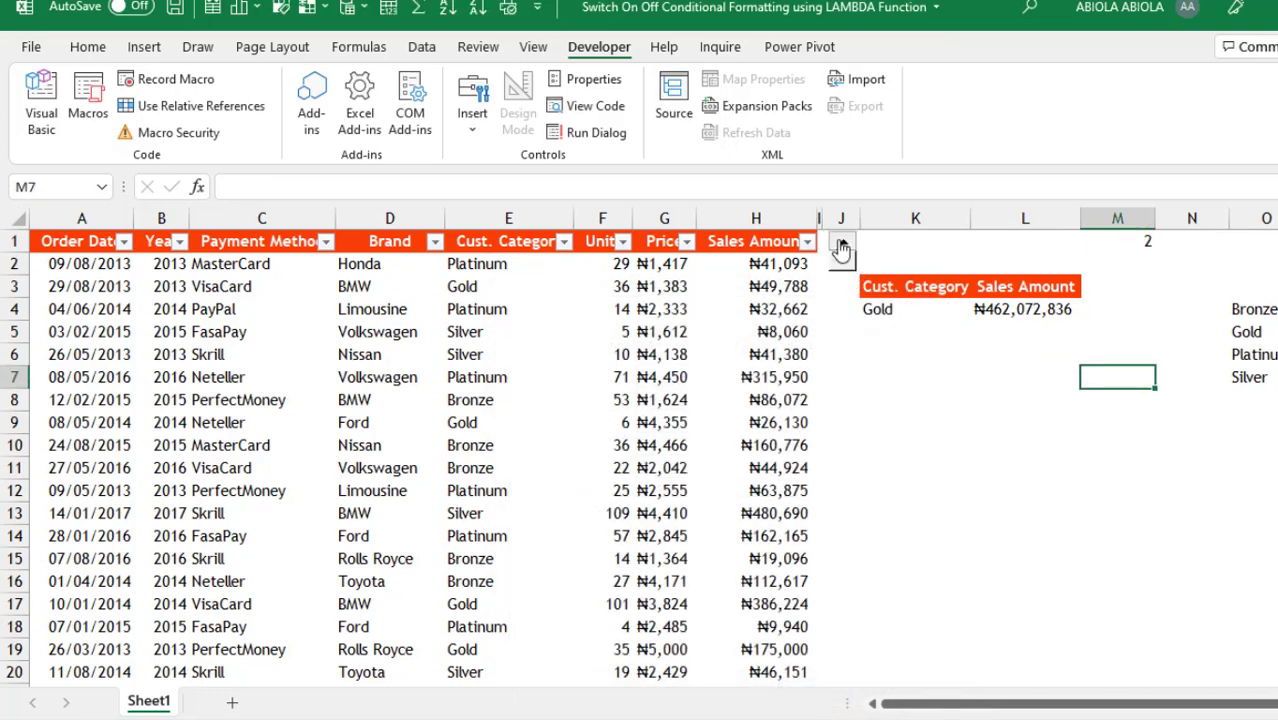
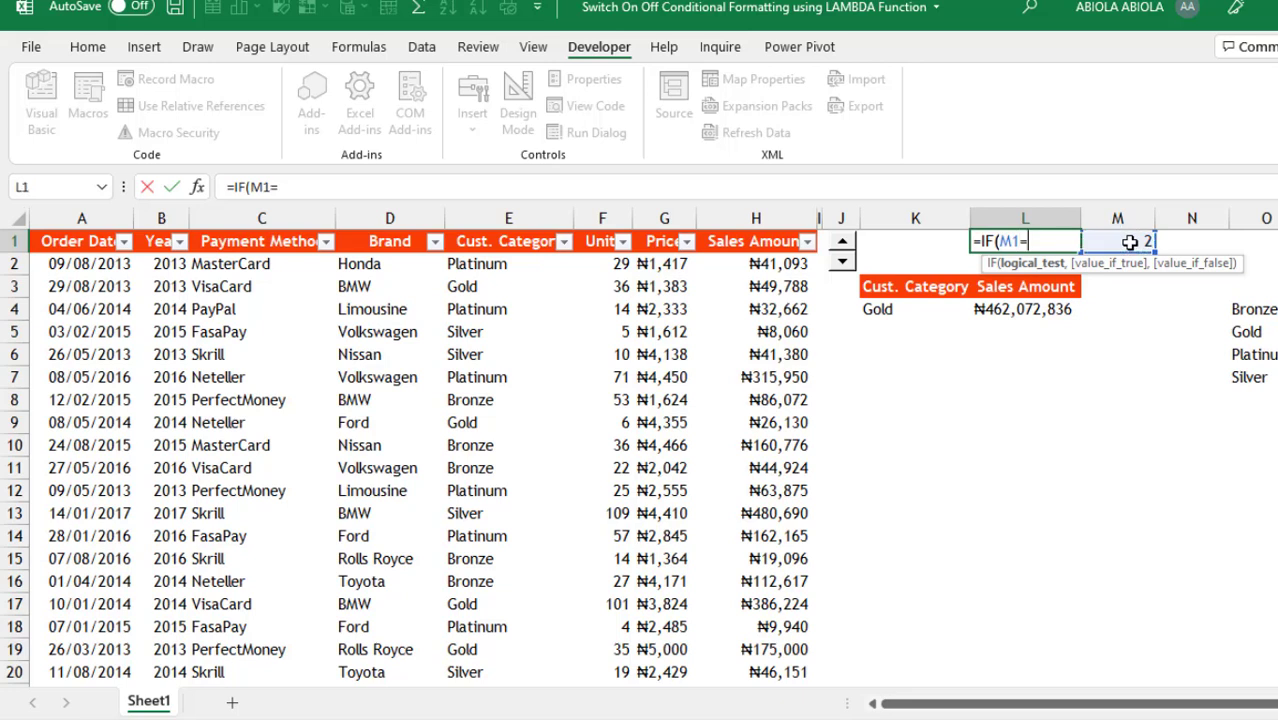
Complete the formula in cell L1 as =IF(M1=1,"ON","OFF") to turn the spinner value into a switch label
text(1,)
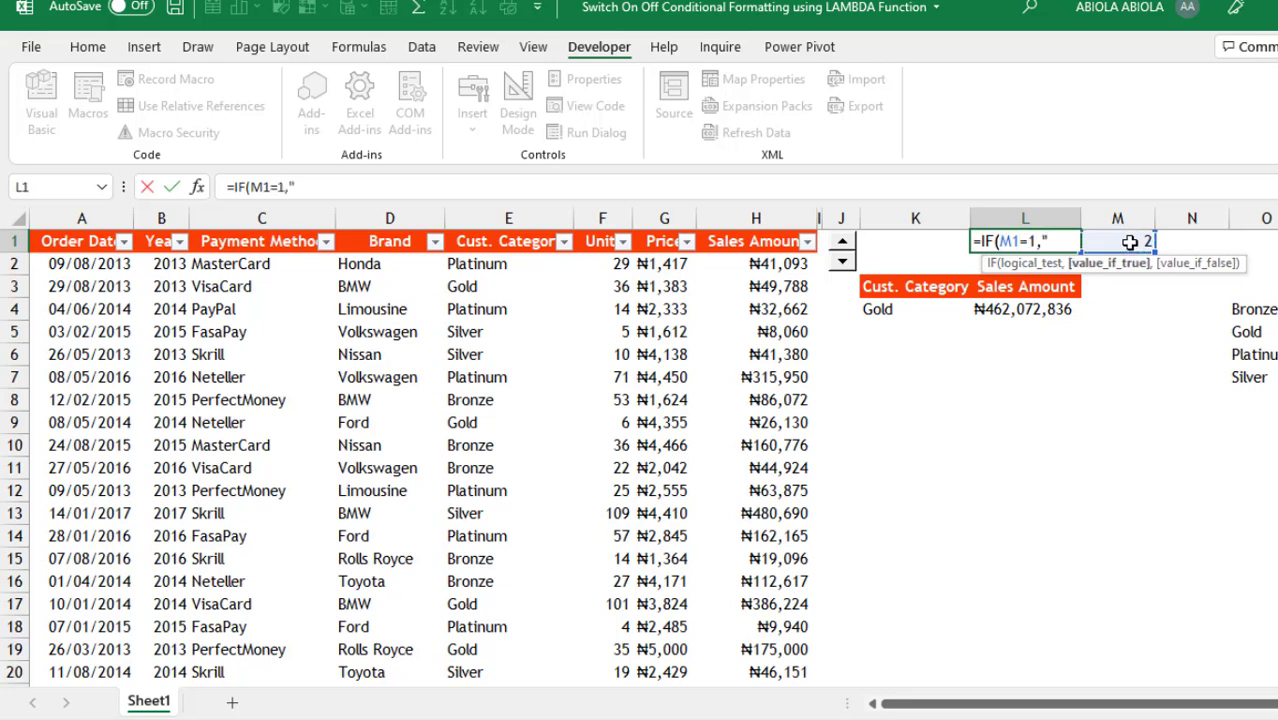
text("ON",)
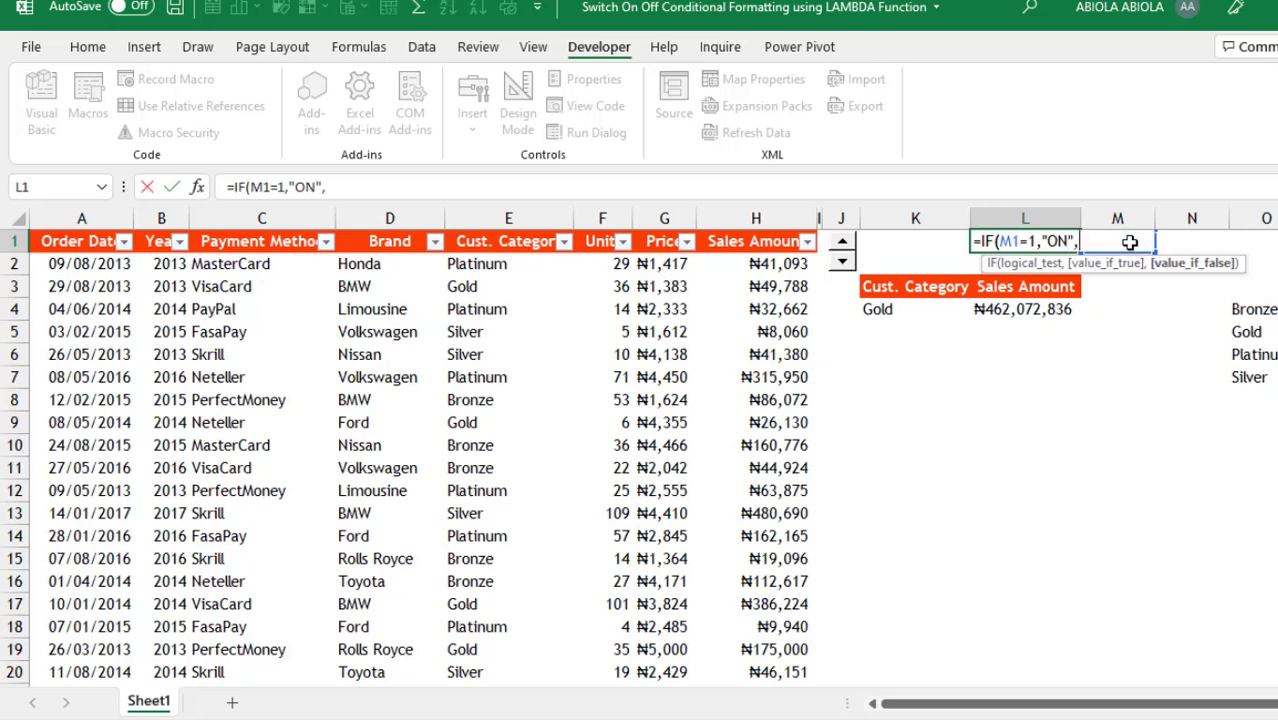
text("OFF"))
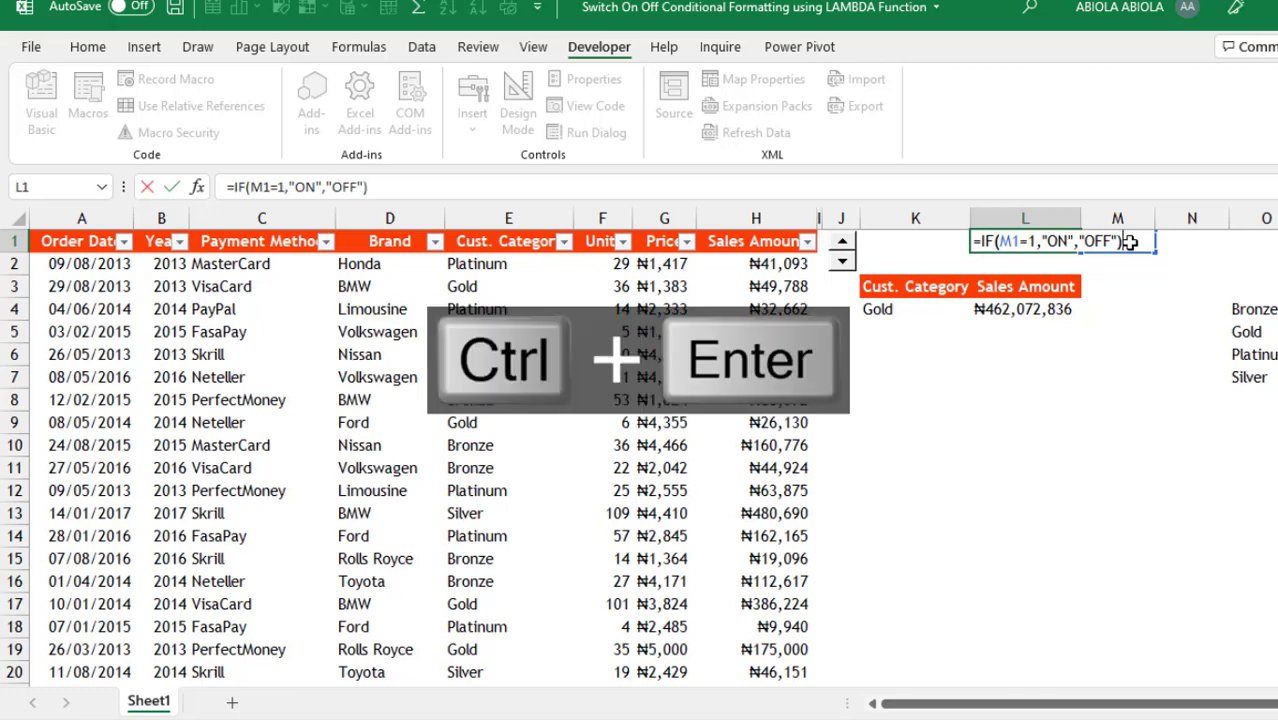
key(ctrl+Return)
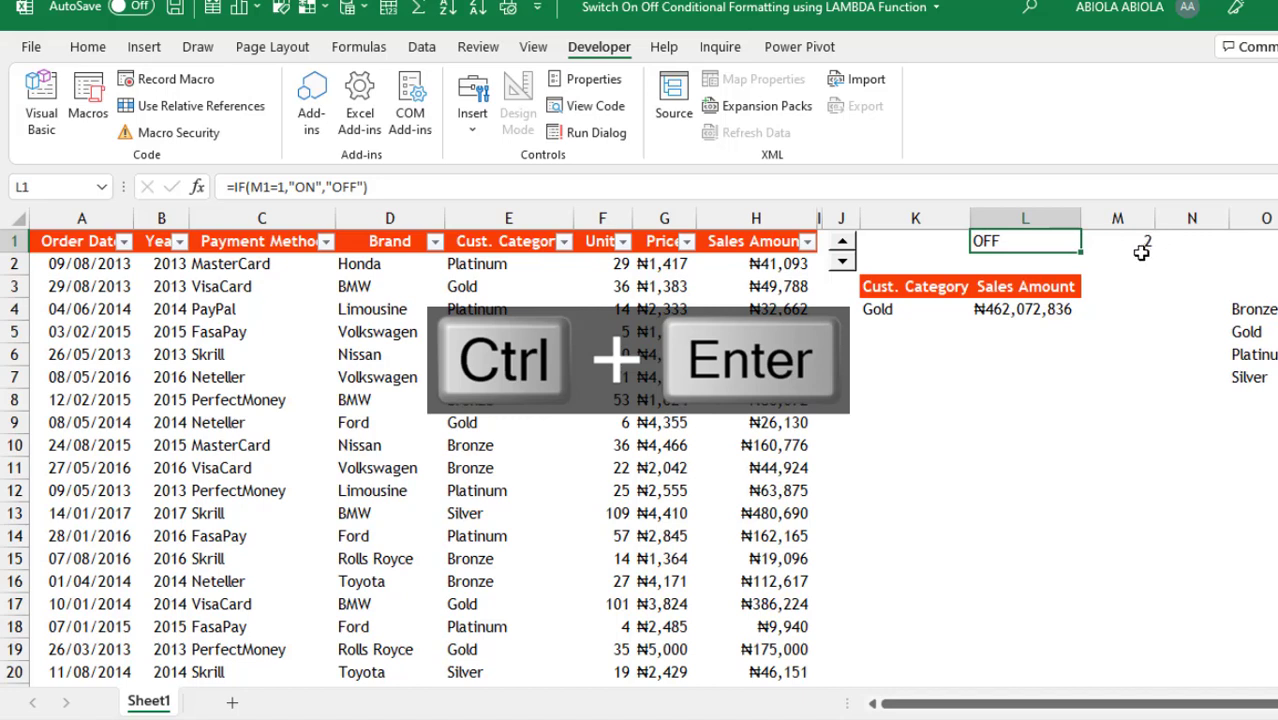
Step the spinner down to 1 to test the switch label in cell L1
click(842, 261)
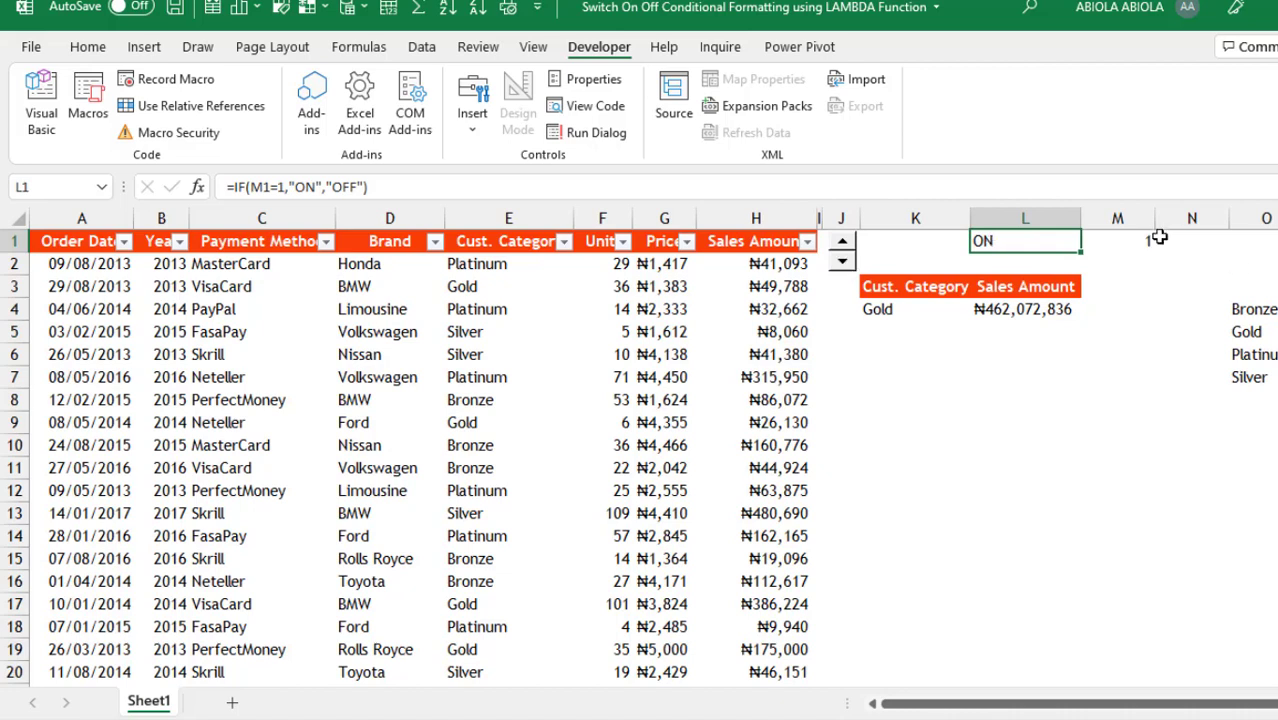
click(926, 246)
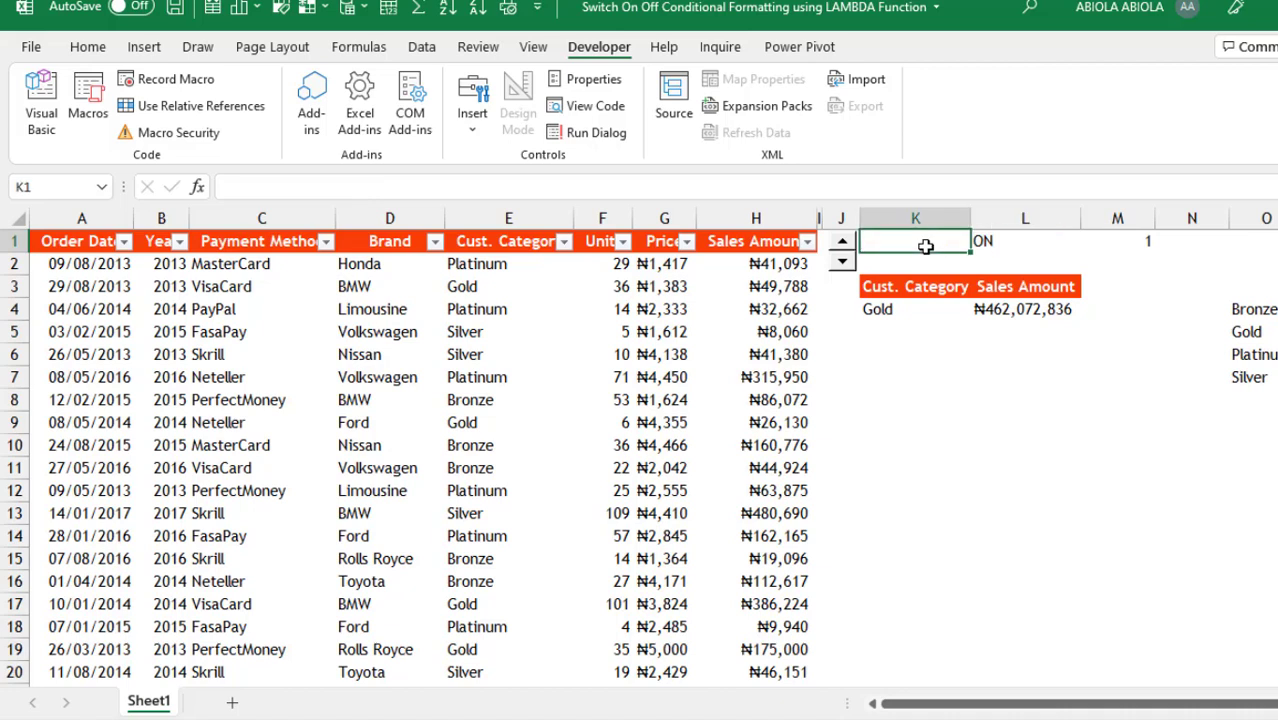
click(927, 265)
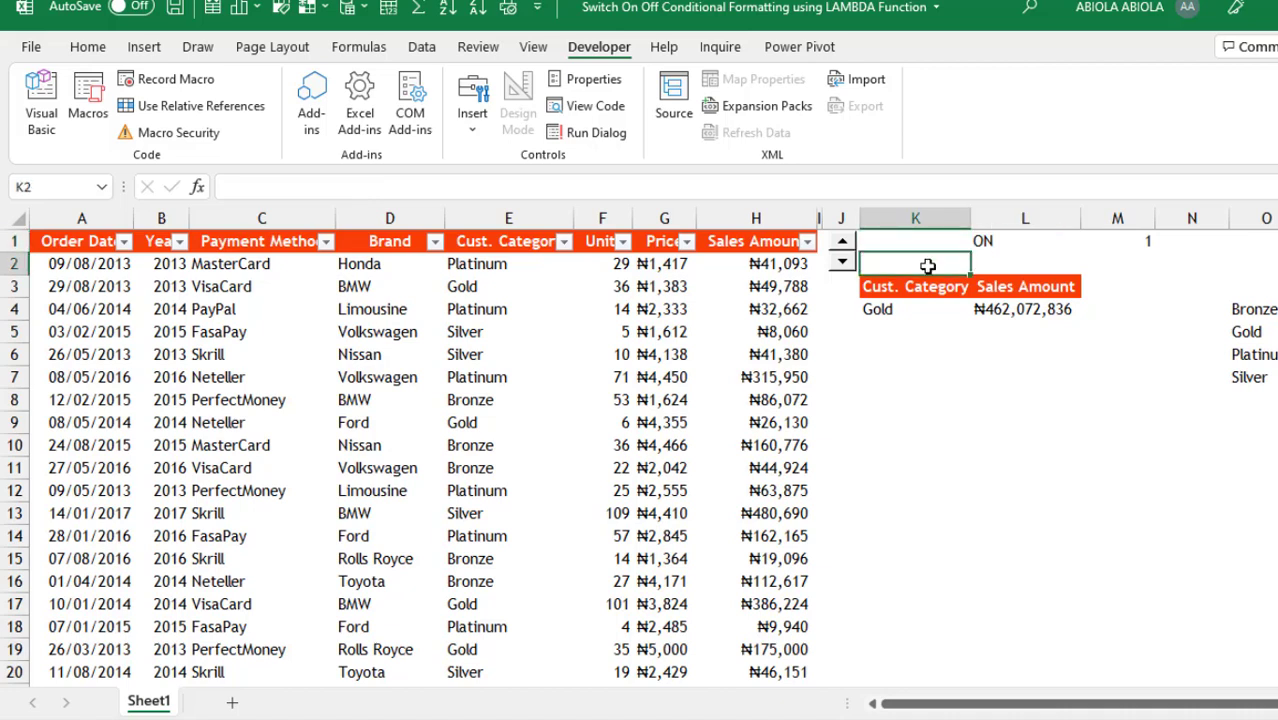
click(920, 240)
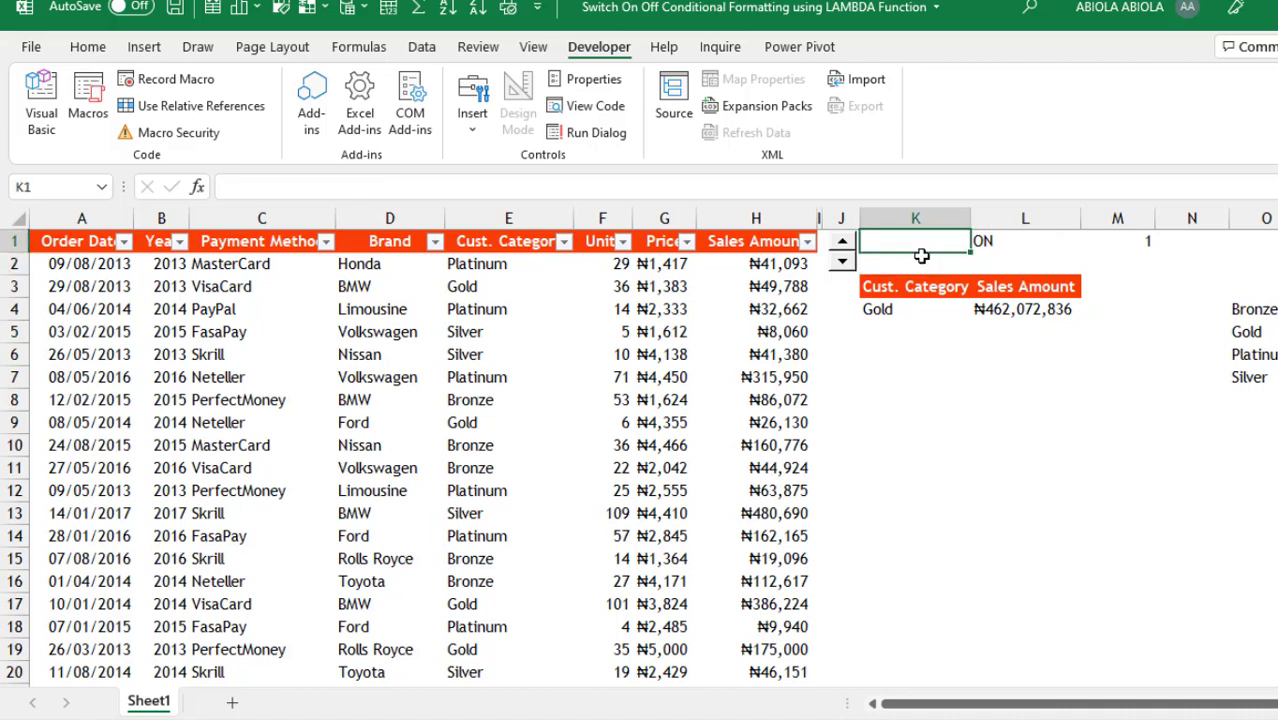
click(921, 258)
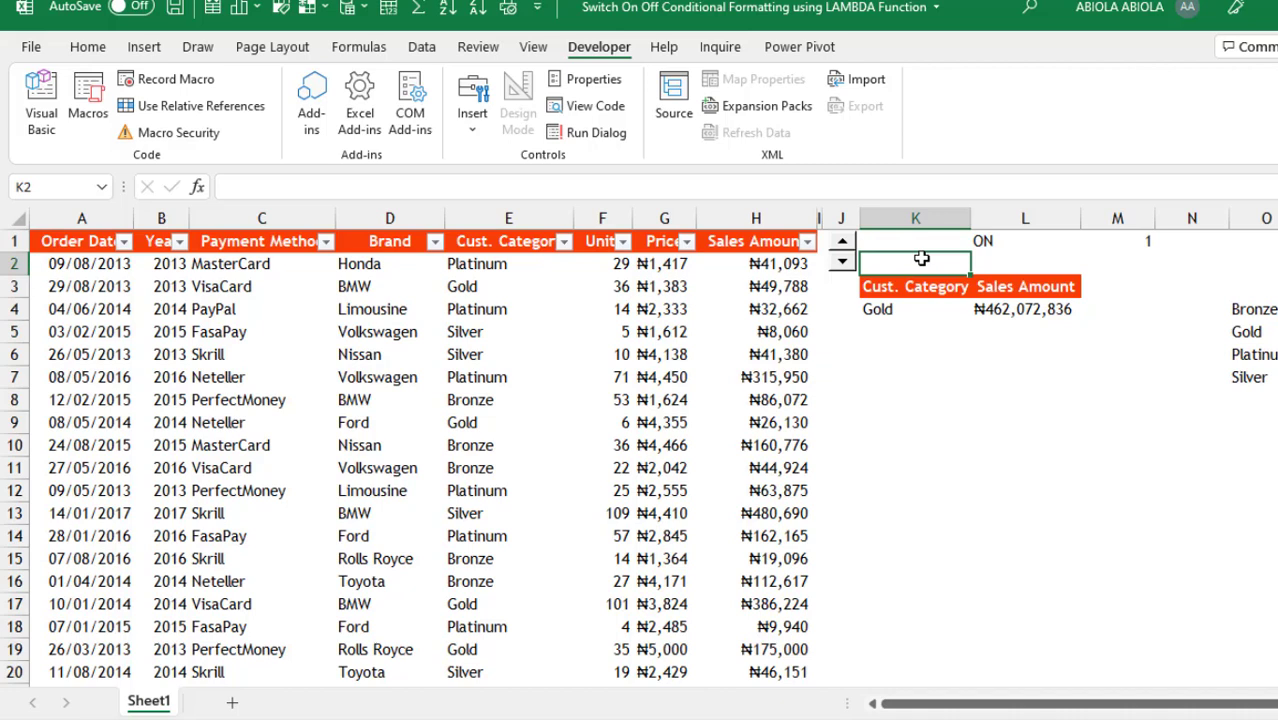
click(921, 240)
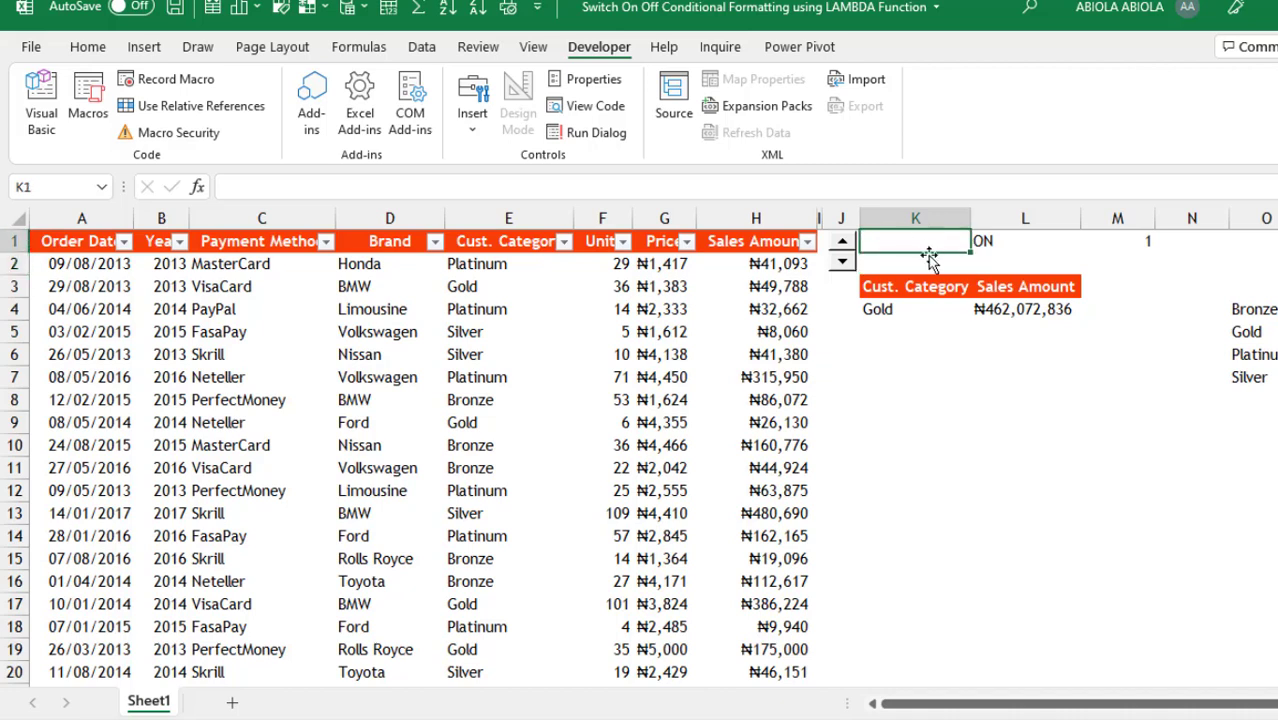
click(931, 265)
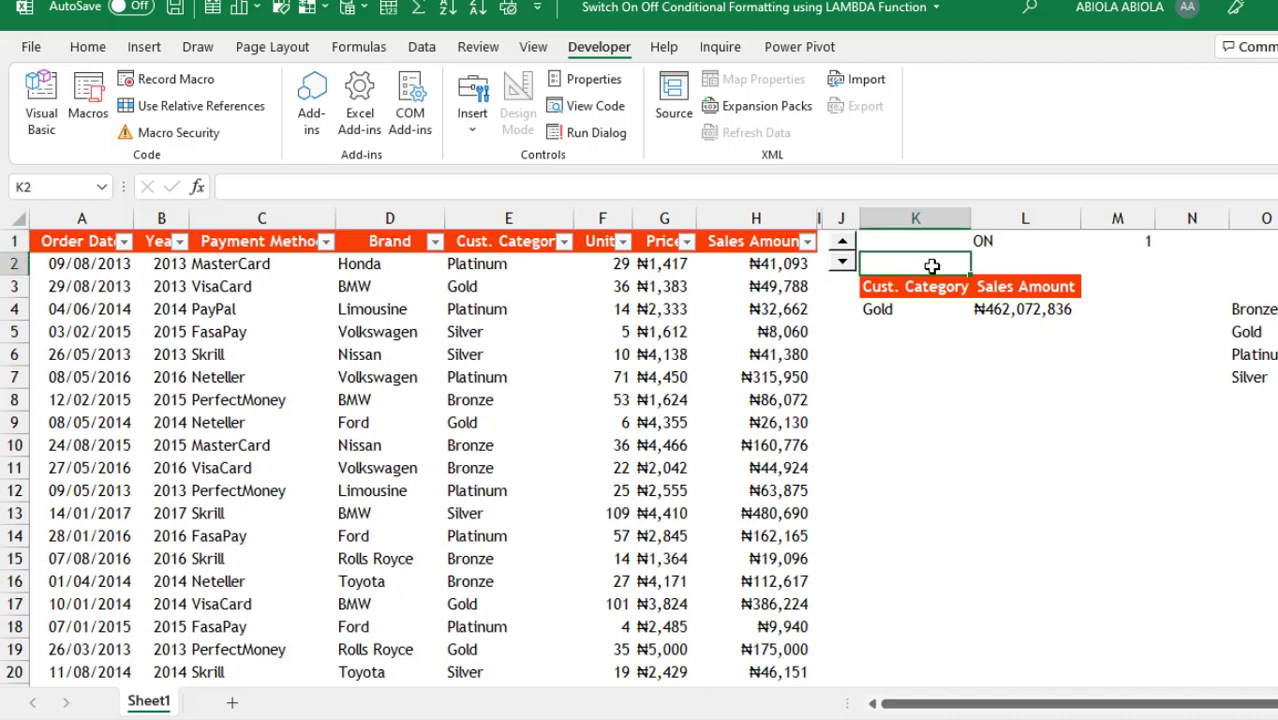
Enter the formula =IF(M1=1,"ON","") in cell K1 and test it by stepping the spinner up to 2
click(926, 244)
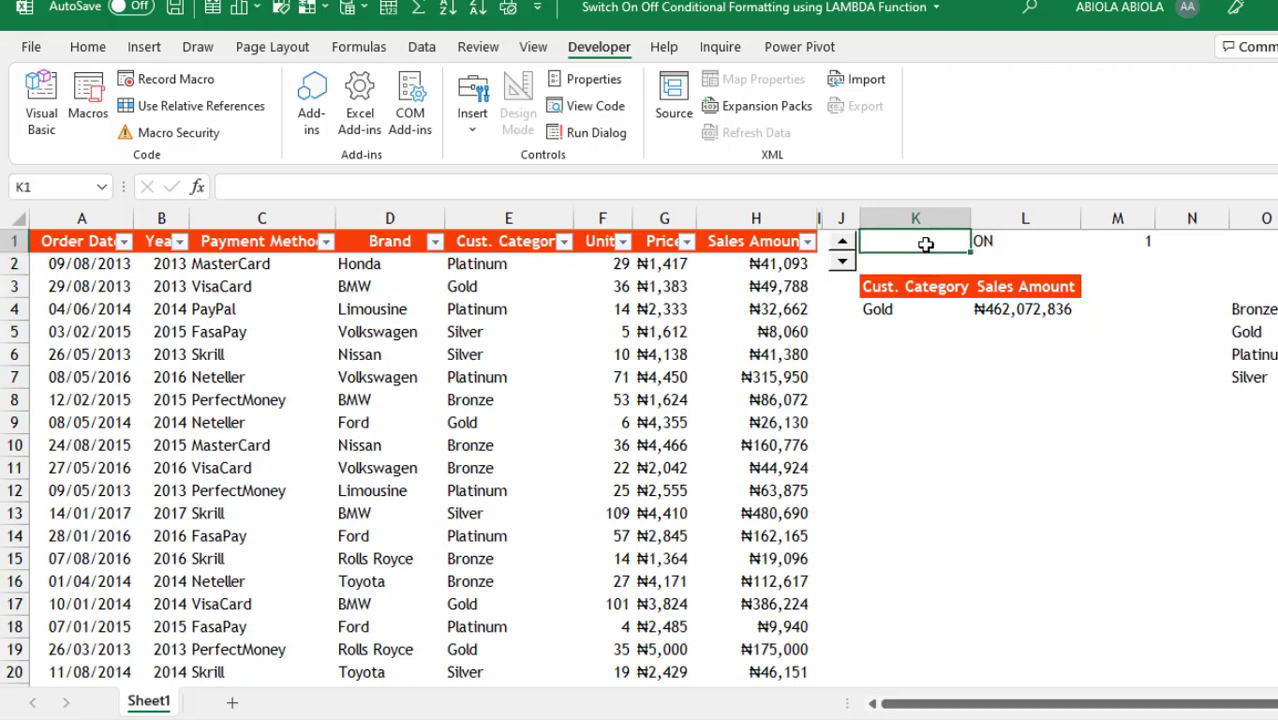
text(=if)
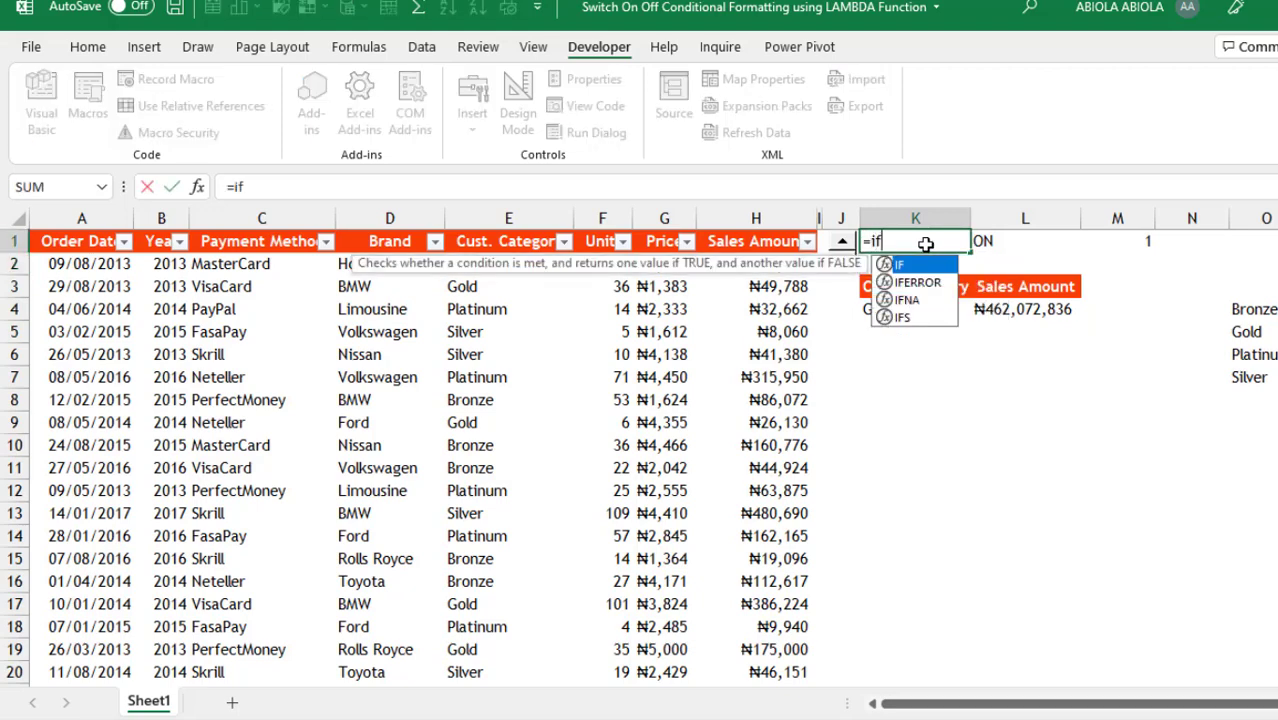
key(Tab)
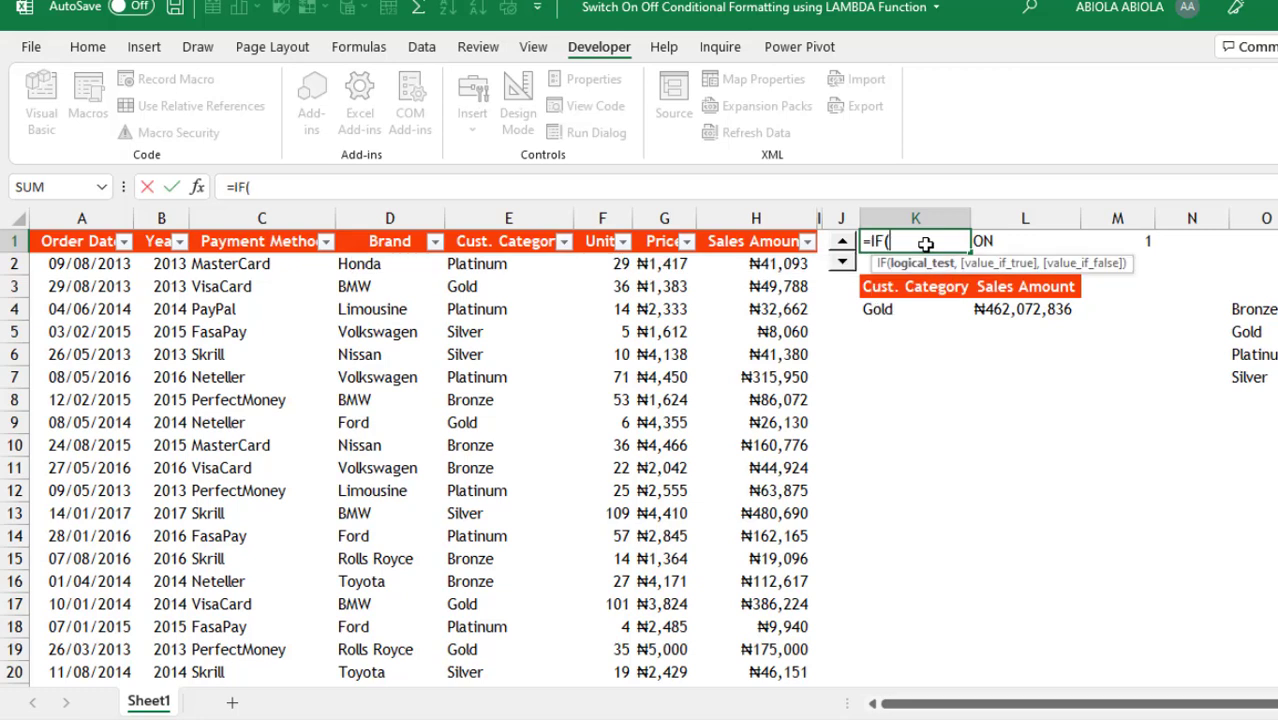
click(1110, 239)
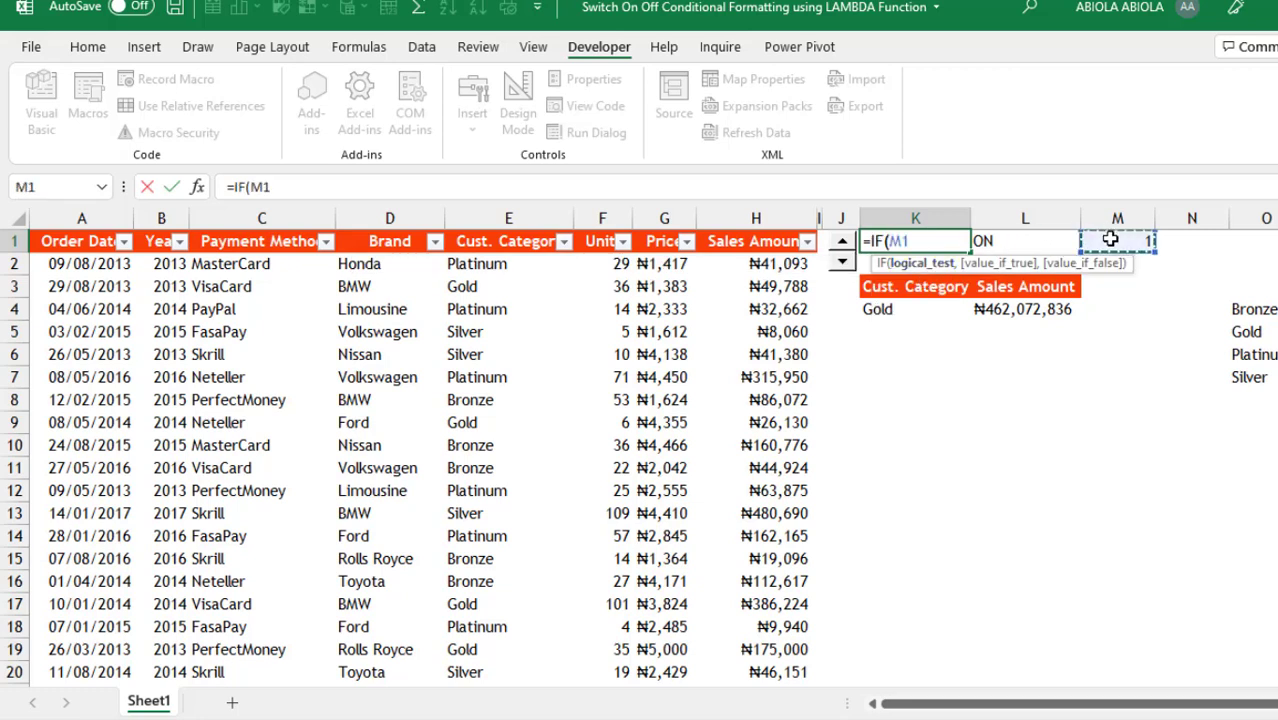
text(=1,)
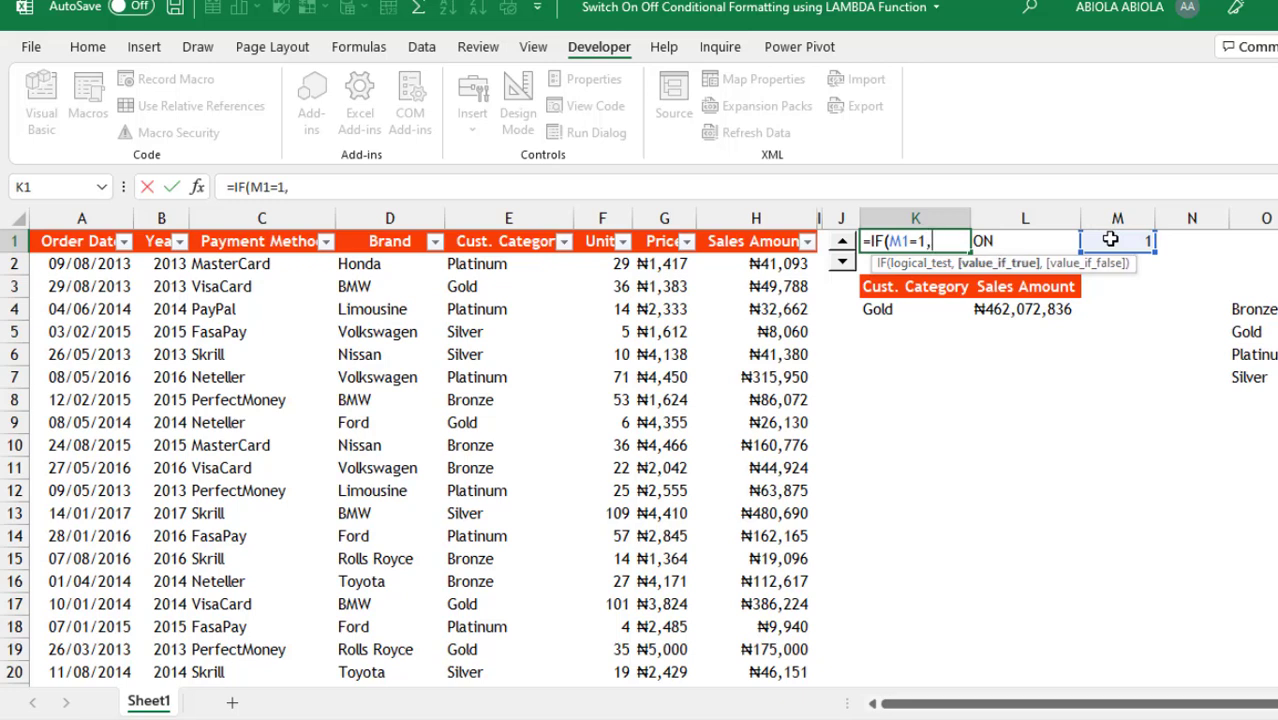
text("ON",)
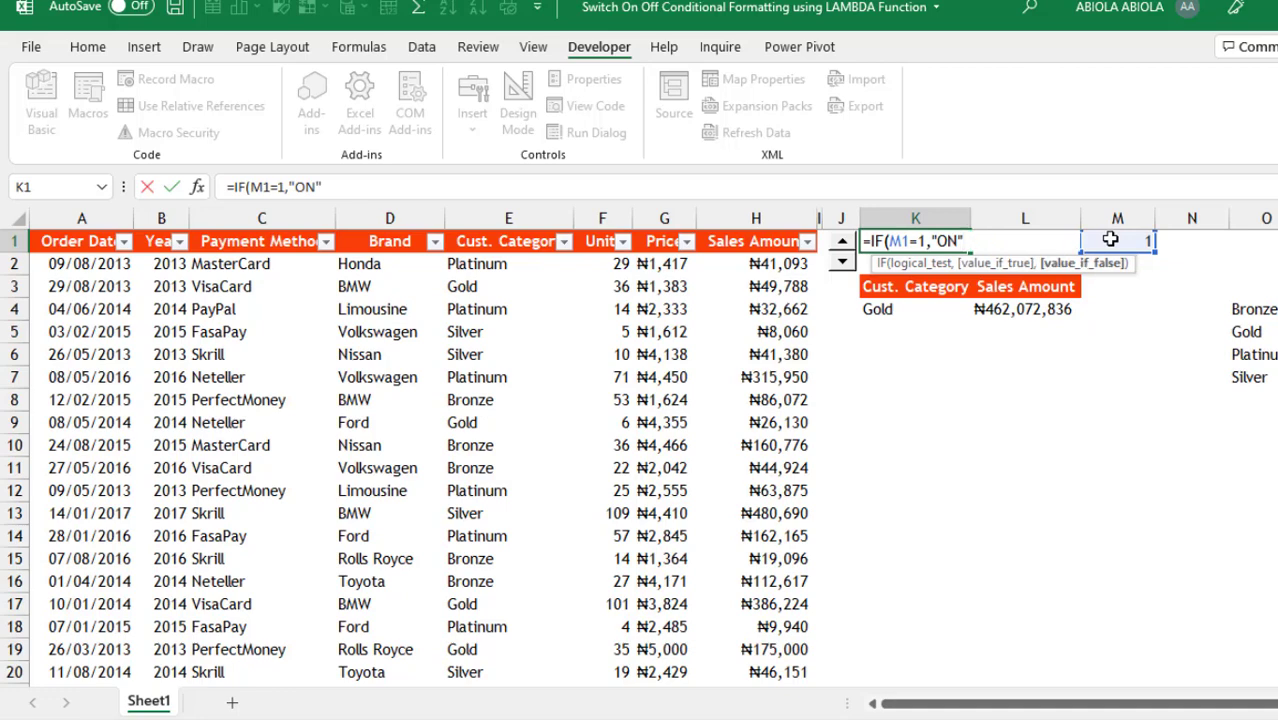
text(""))
key(ctrl+Return)
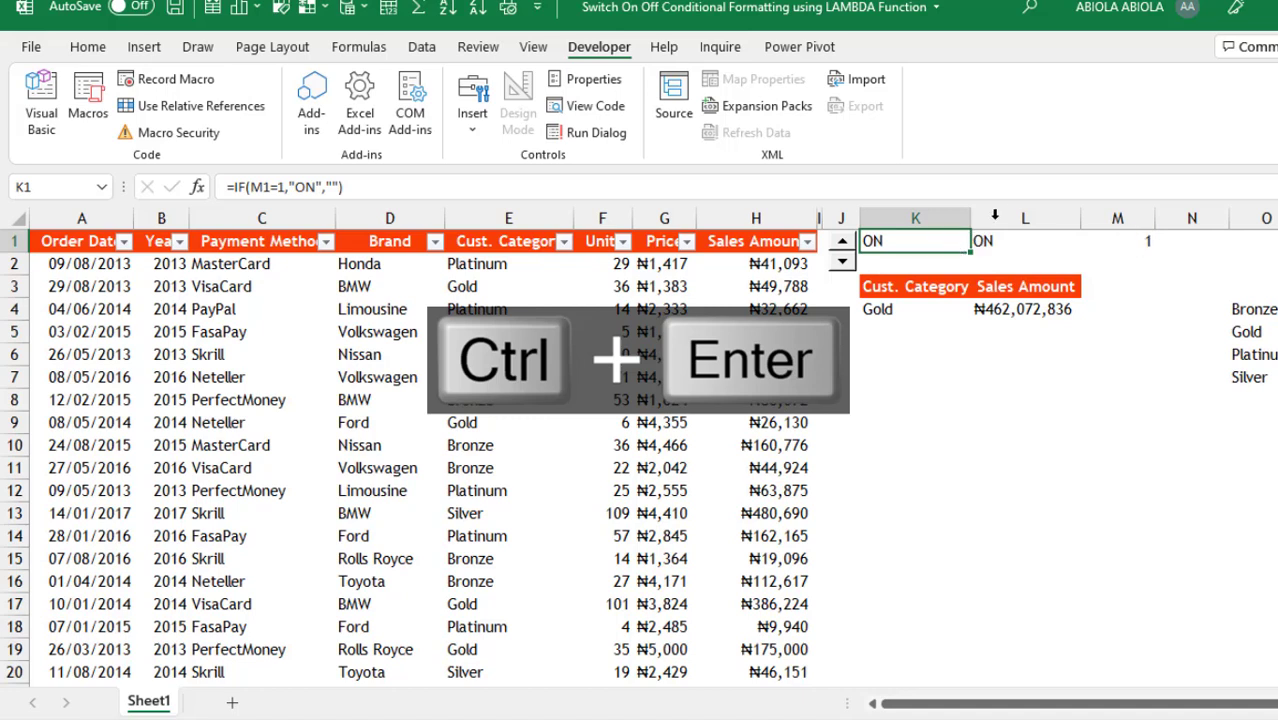
click(842, 244)
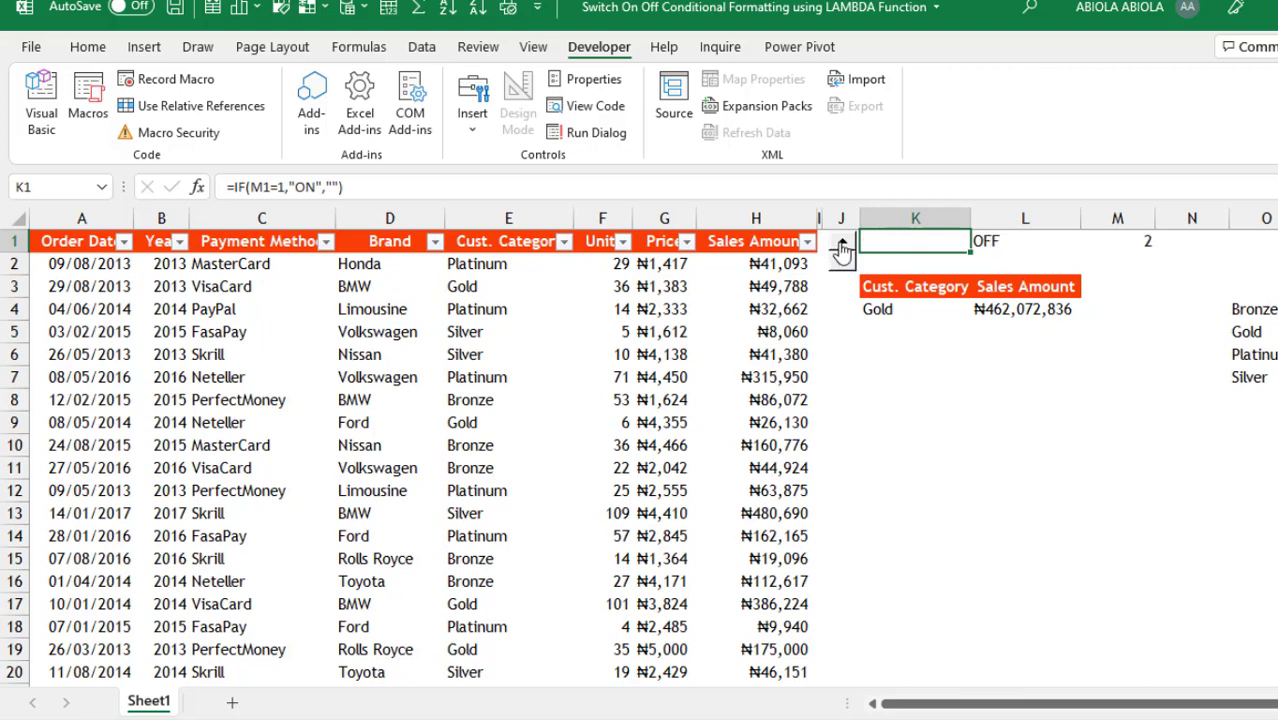
Enter the formula =IF(M1=2,"OFF","") in cell K2
click(896, 263)
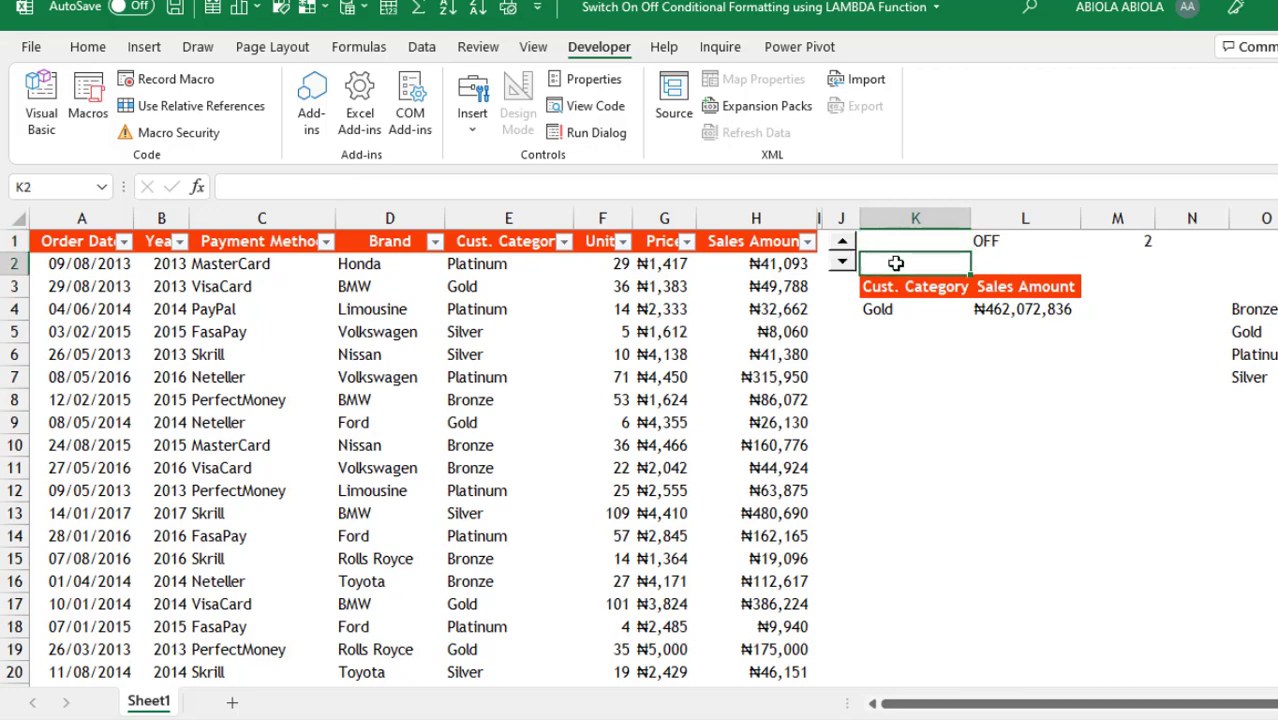
text(=iuf)
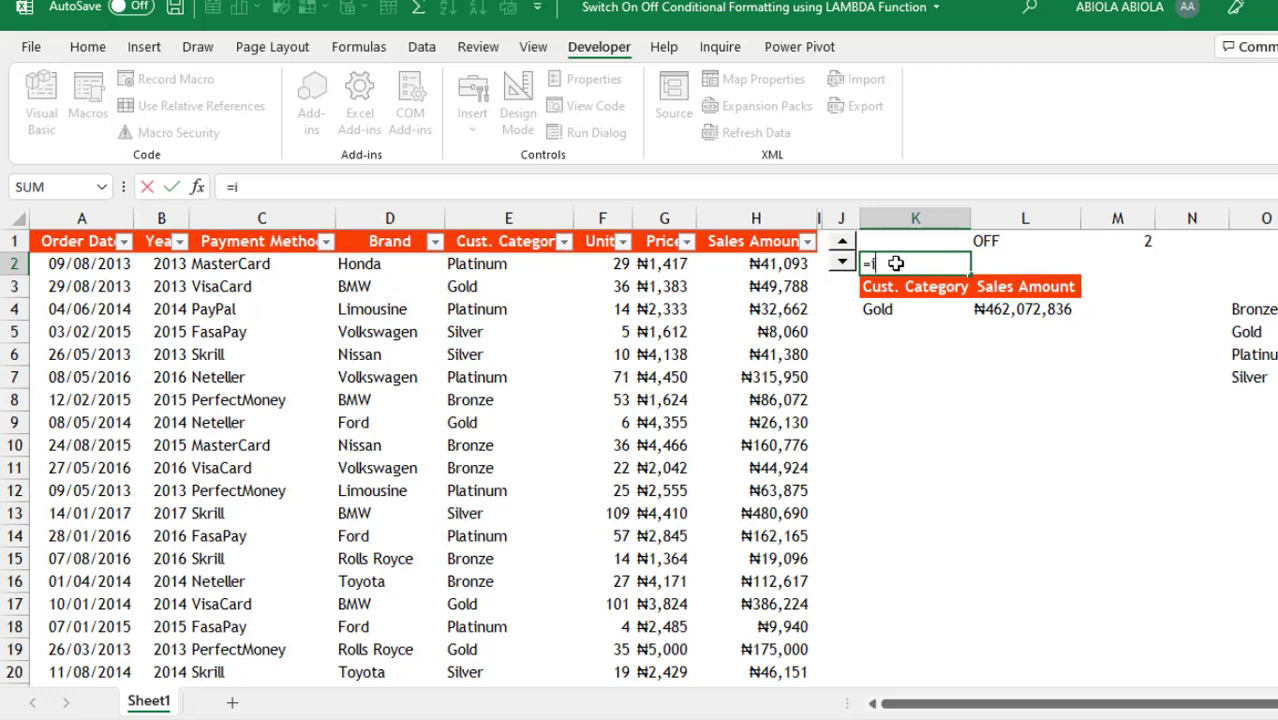
key(BackSpace)
text(f)
key(Tab)
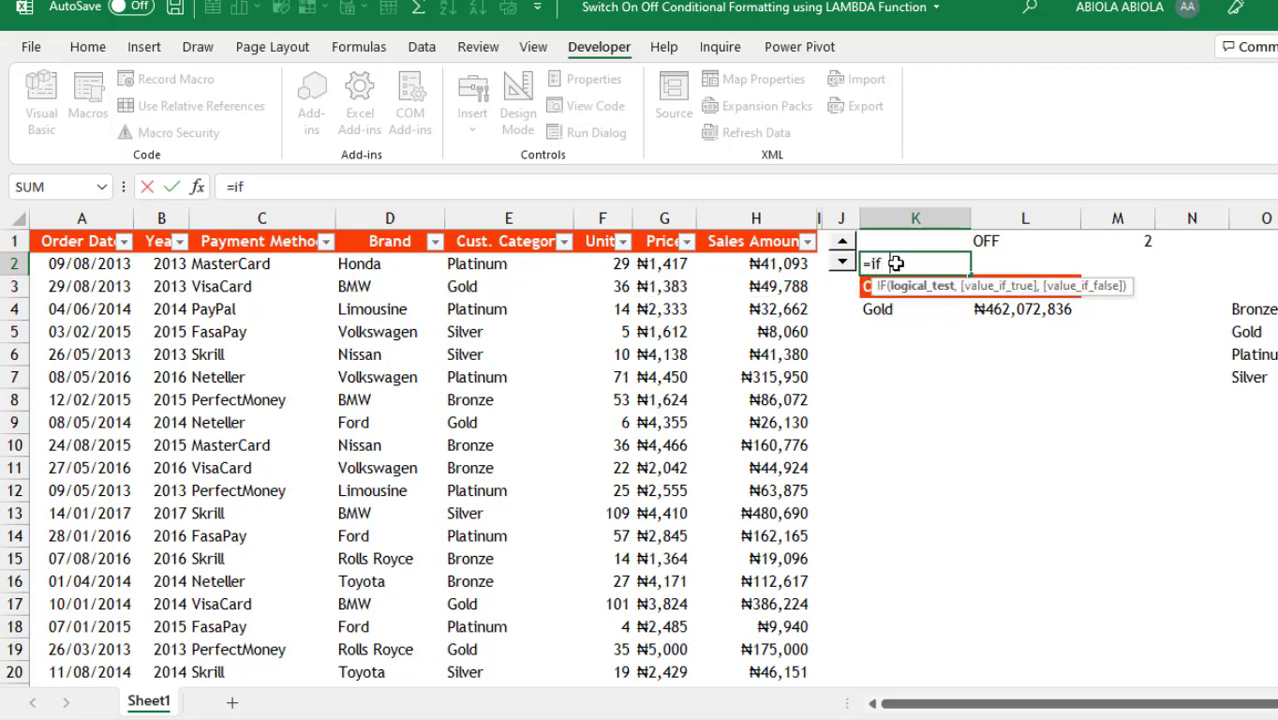
click(1127, 241)
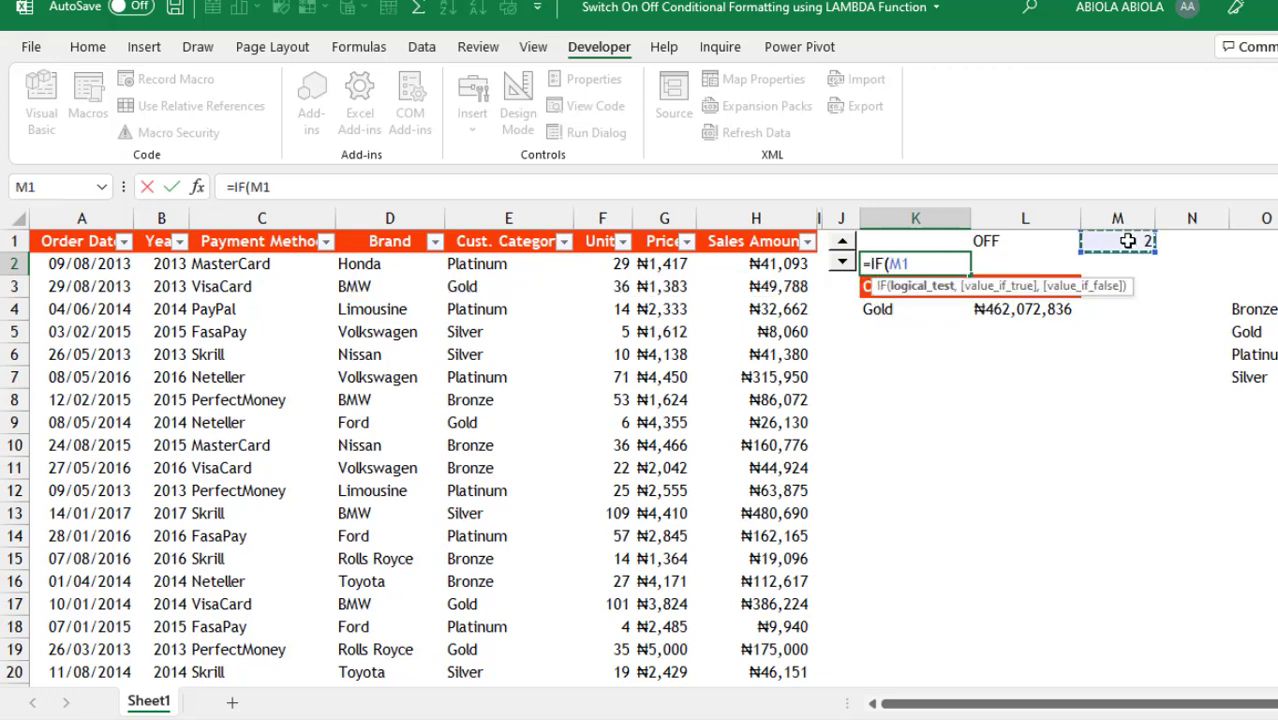
text(=2)
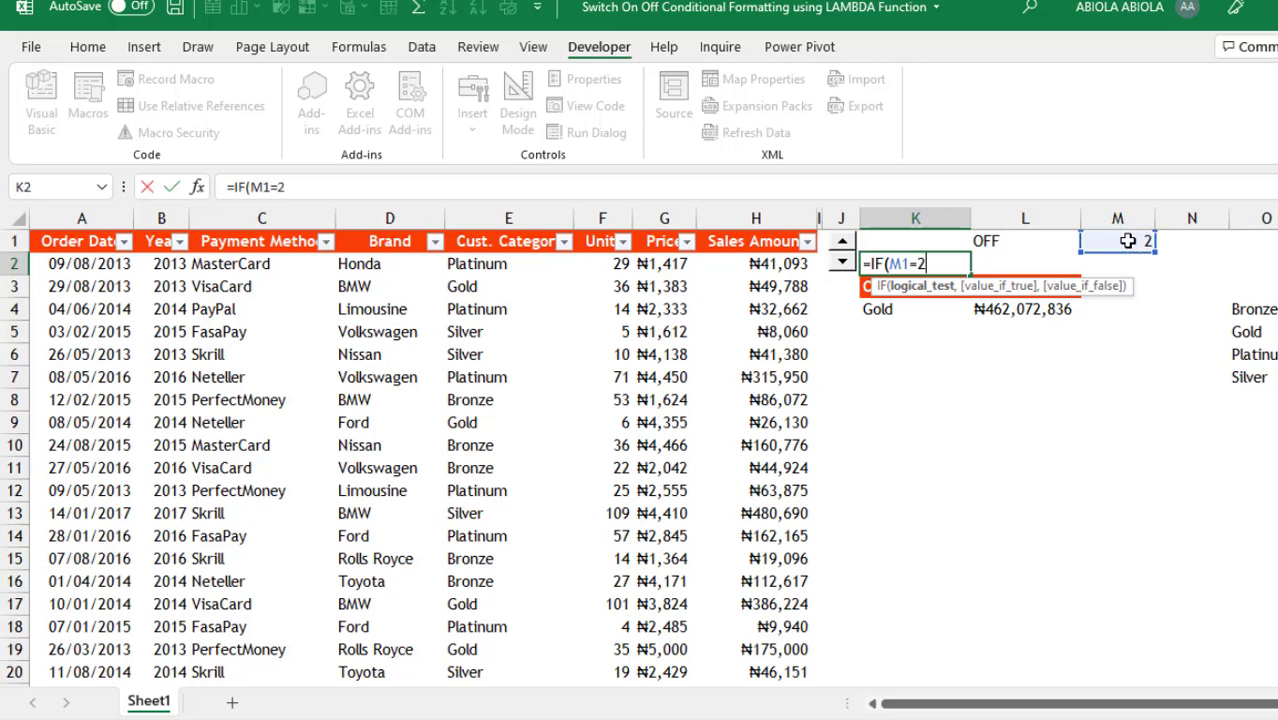
text(,"O)
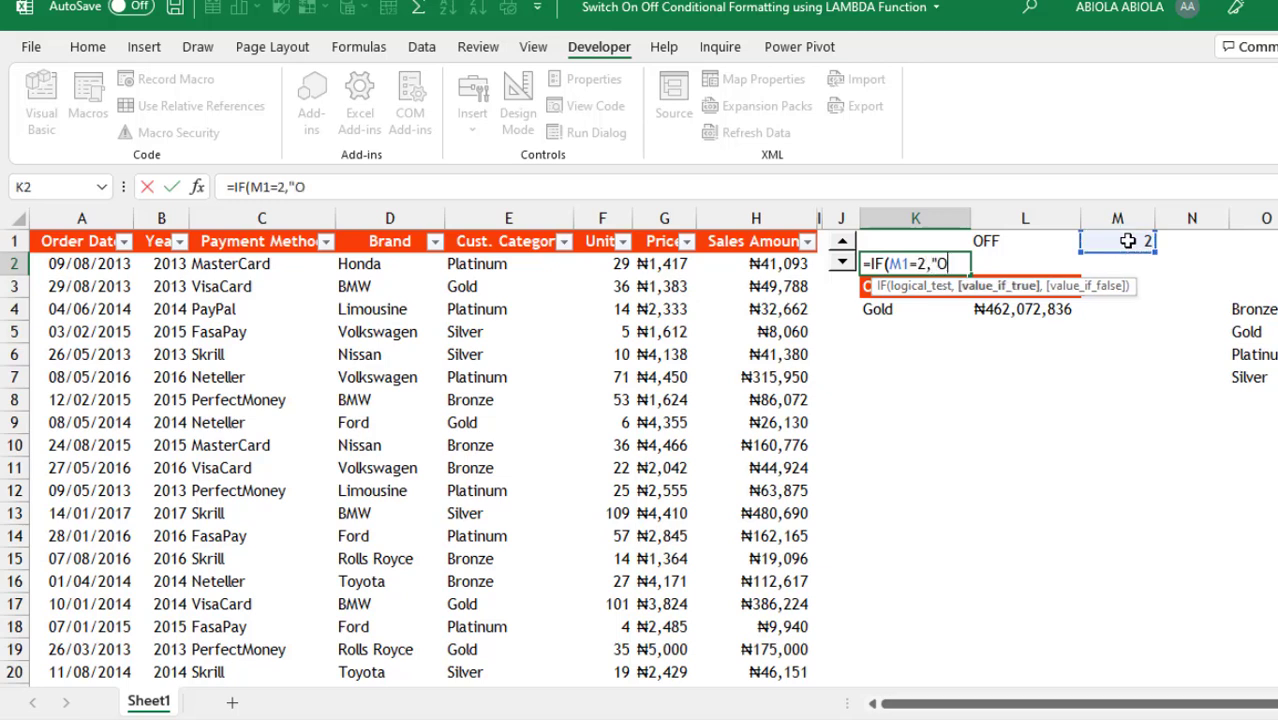
text(FF","")
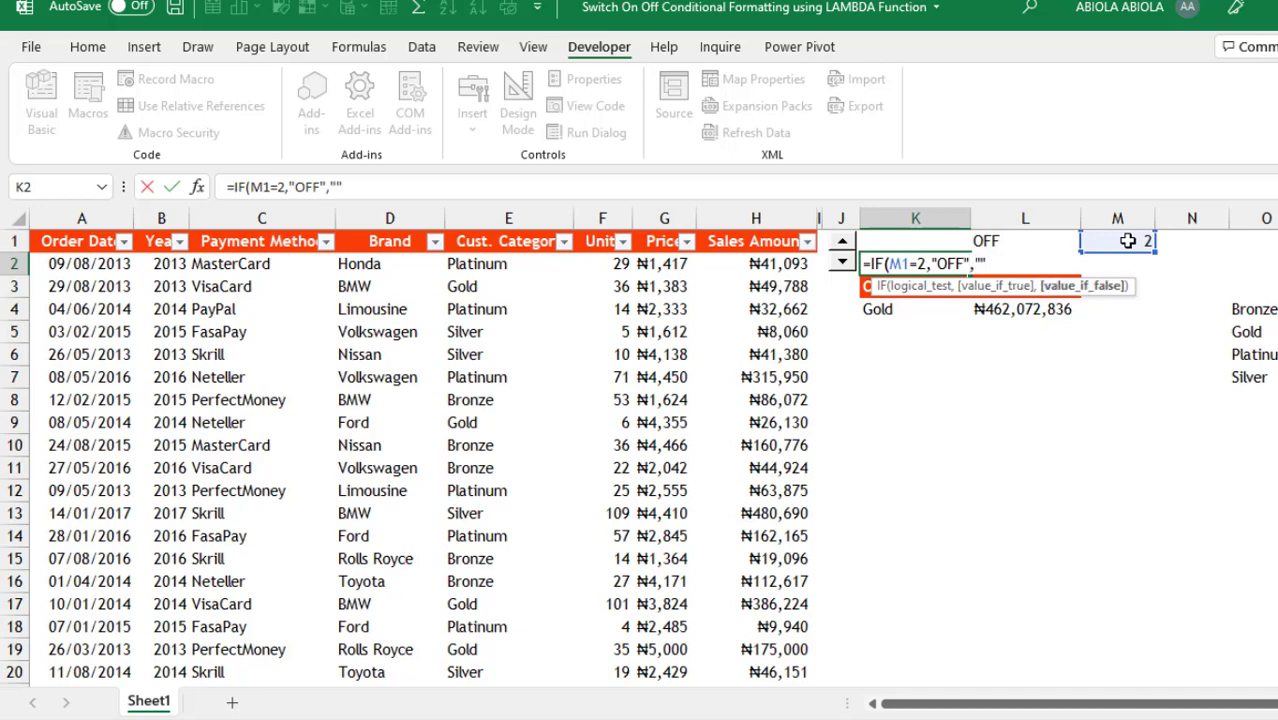
text())
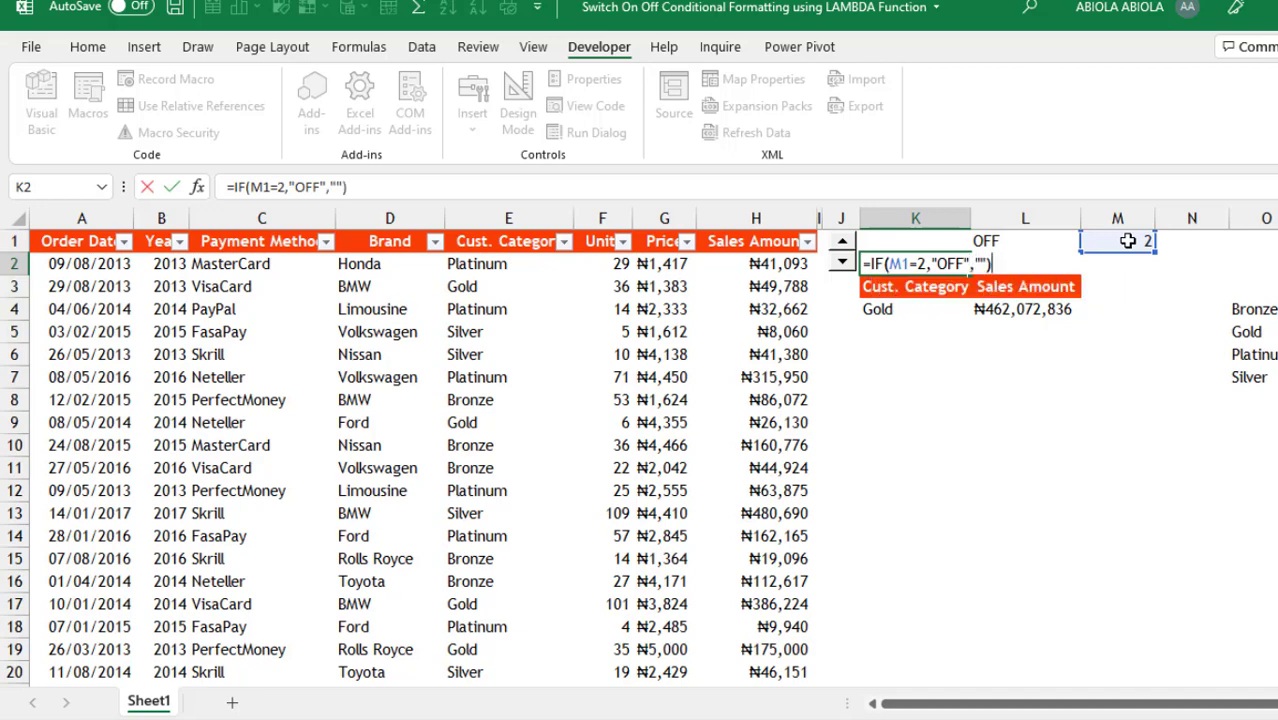
key(ctrl+Return)
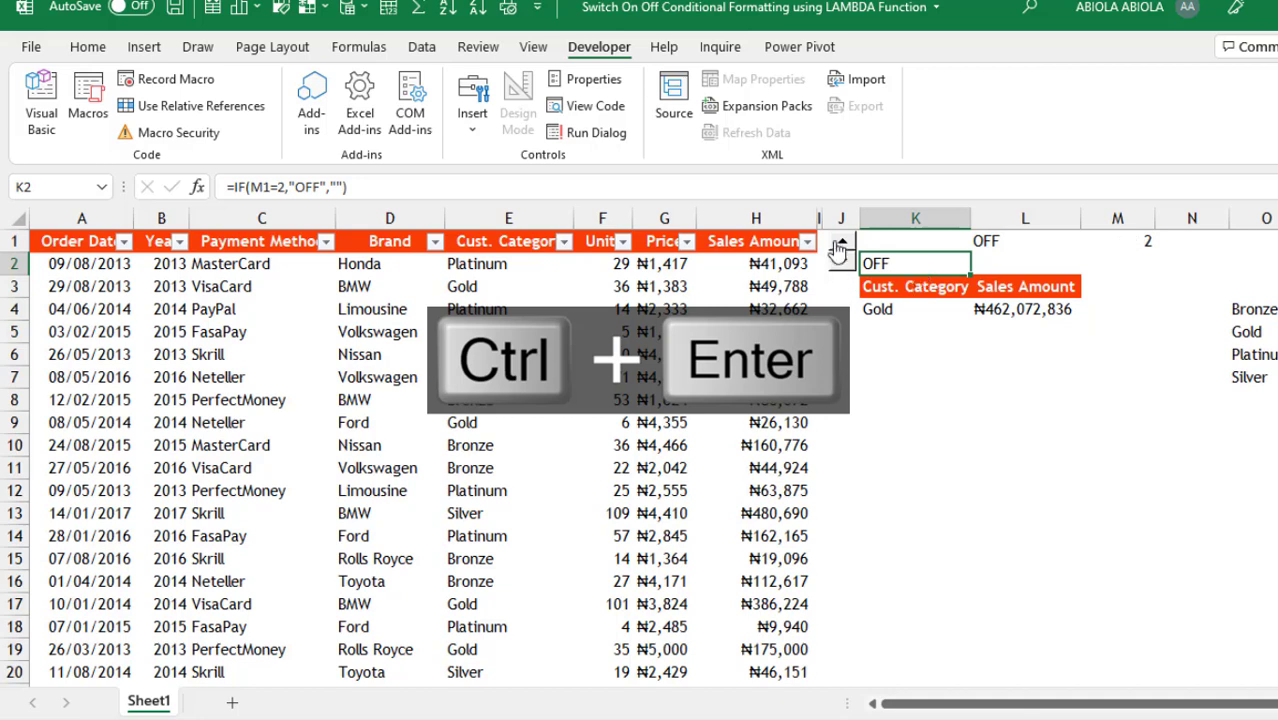
Toggle the spinner between its two values to test both label cells, leaving it at 1
click(843, 264)
click(843, 241)
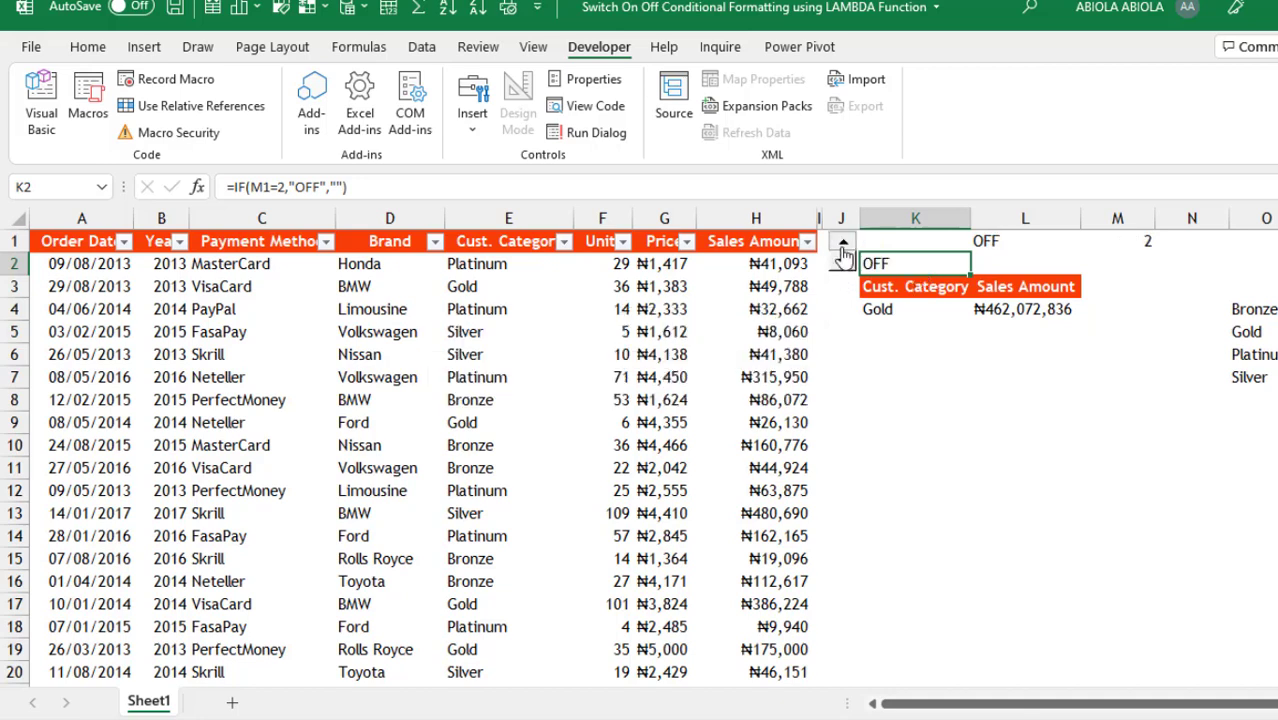
click(843, 262)
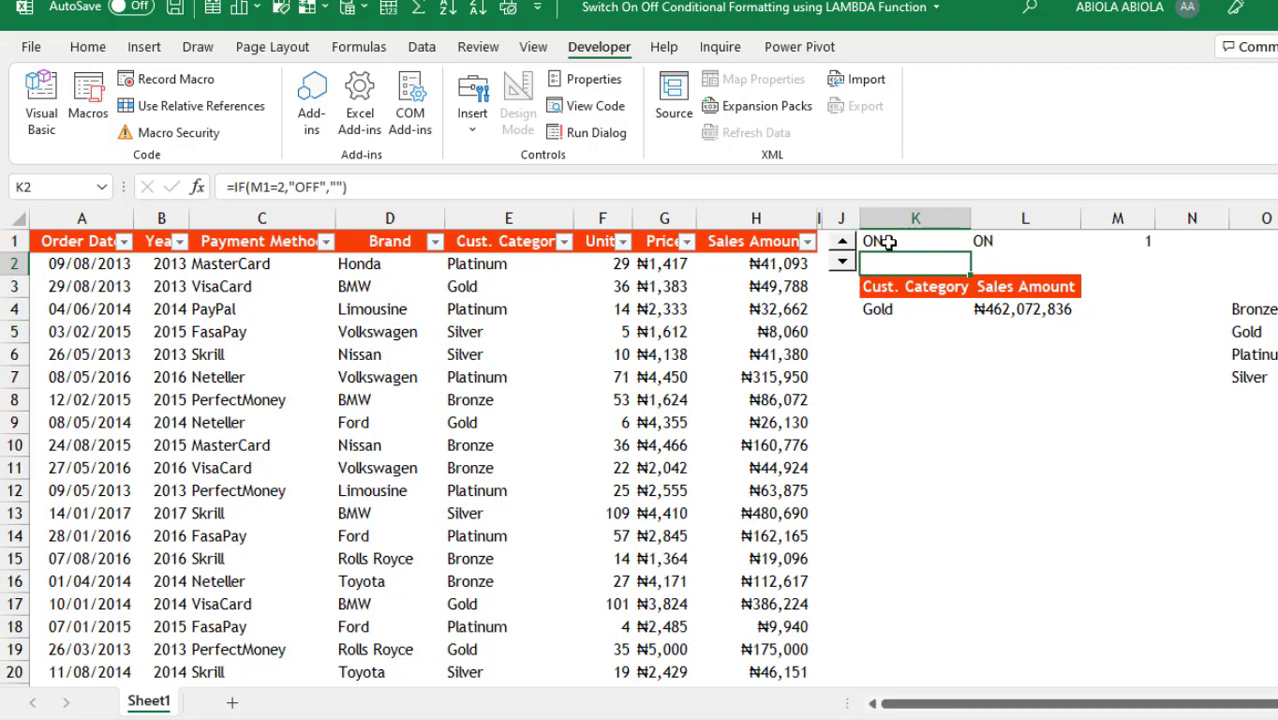
Create a Text That Contains conditional formatting rule on cell K1 for the text "on"
click(886, 241)
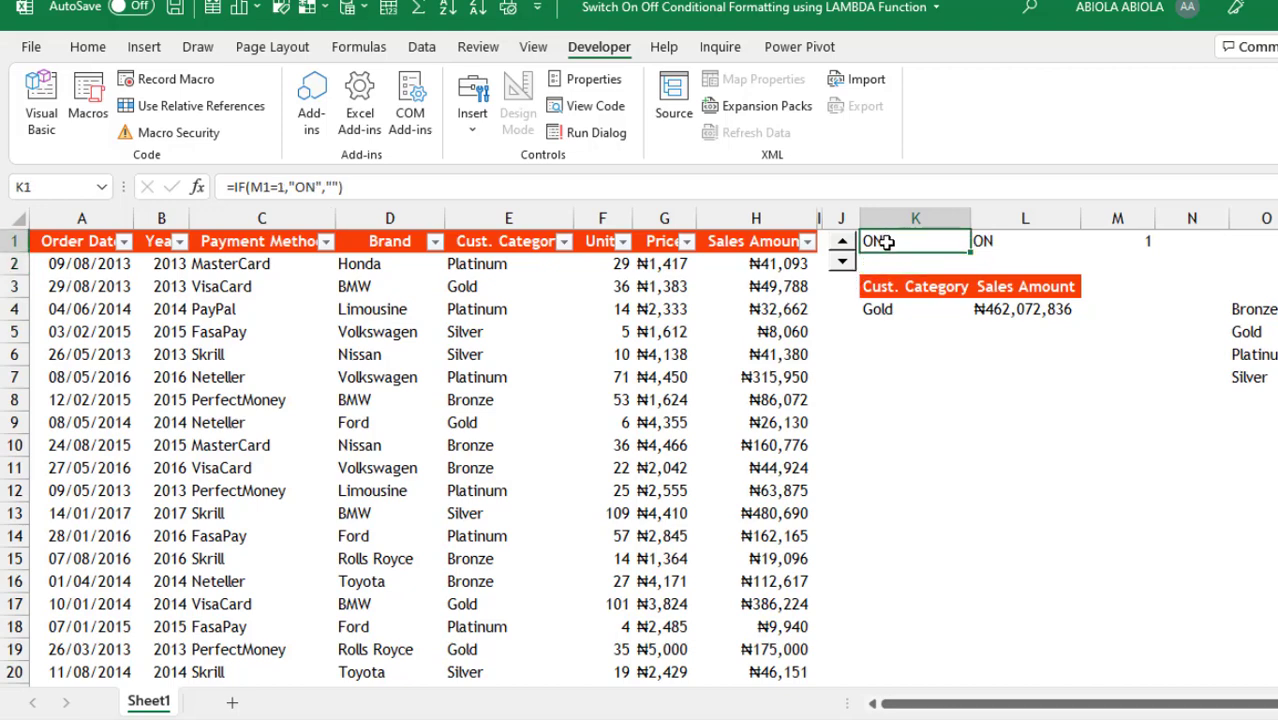
click(85, 47)
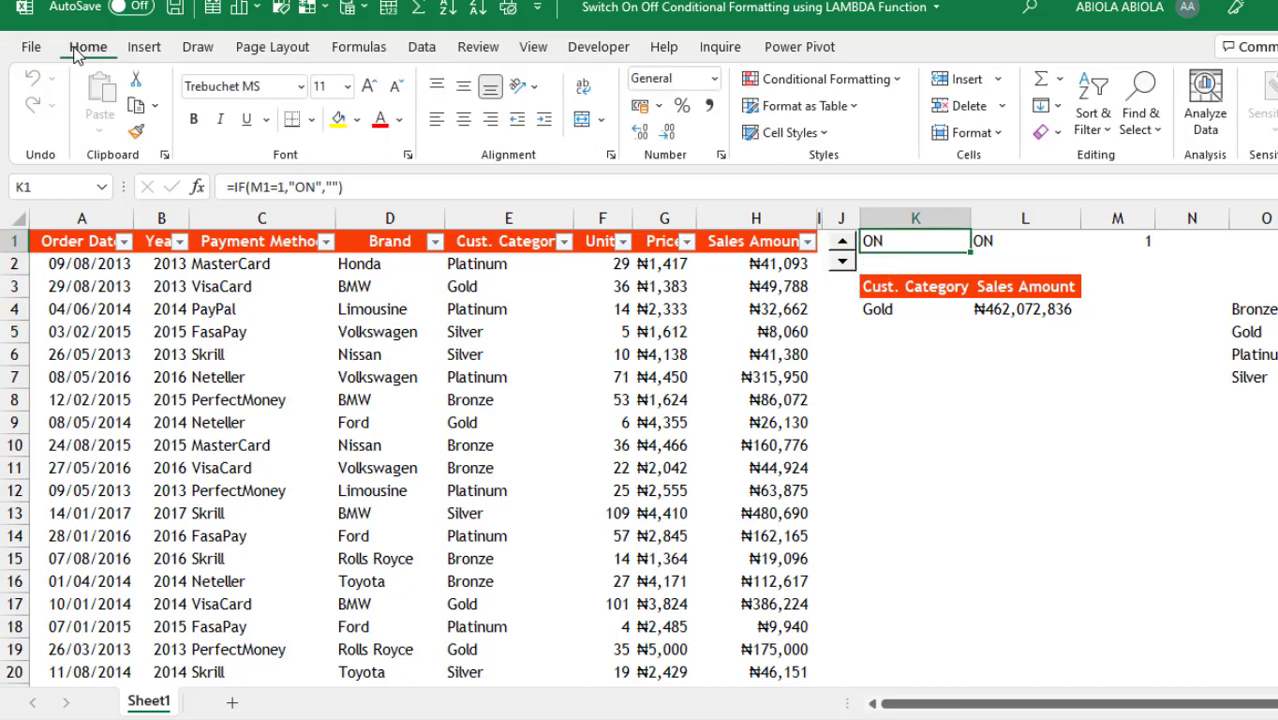
click(820, 80)
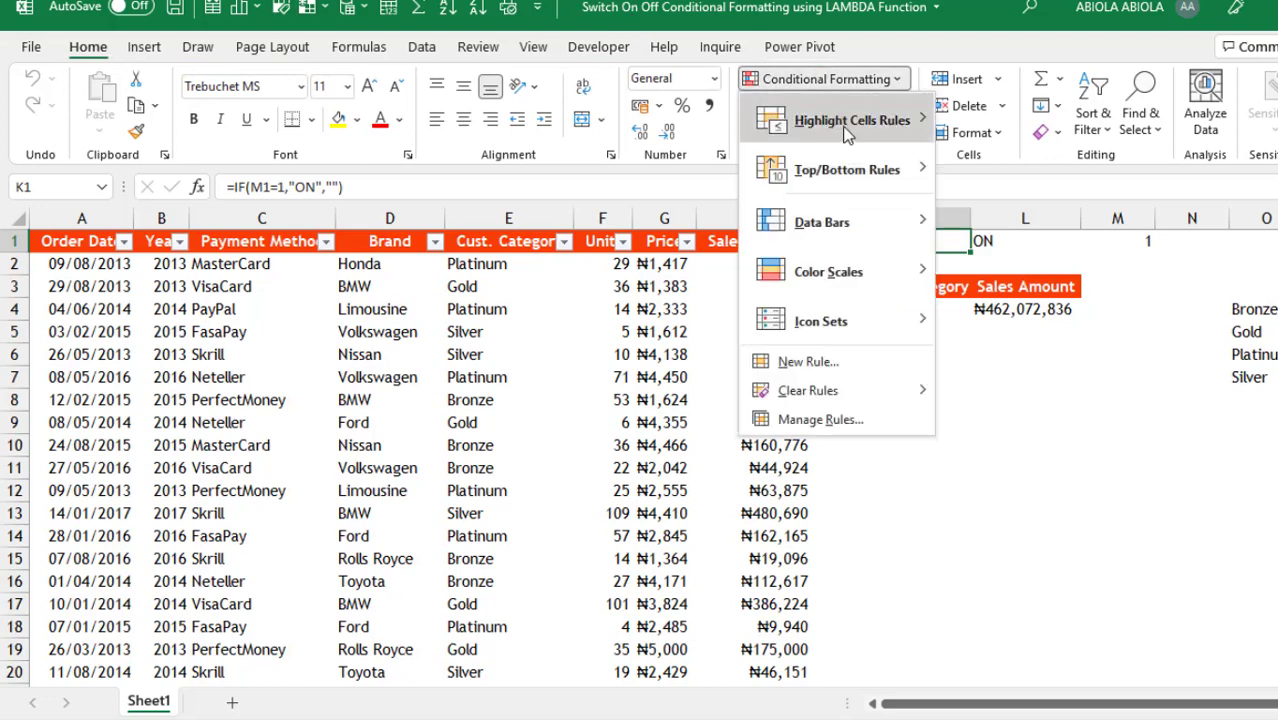
mouse_move(846, 136)
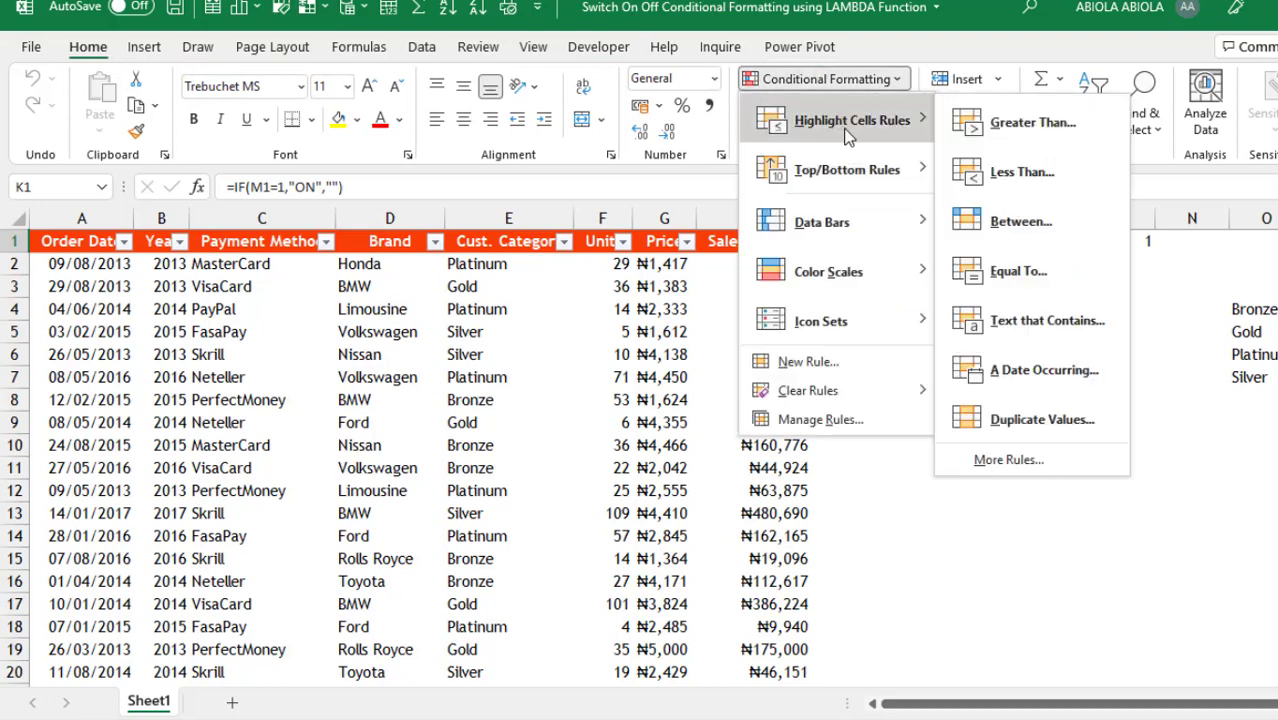
click(1015, 322)
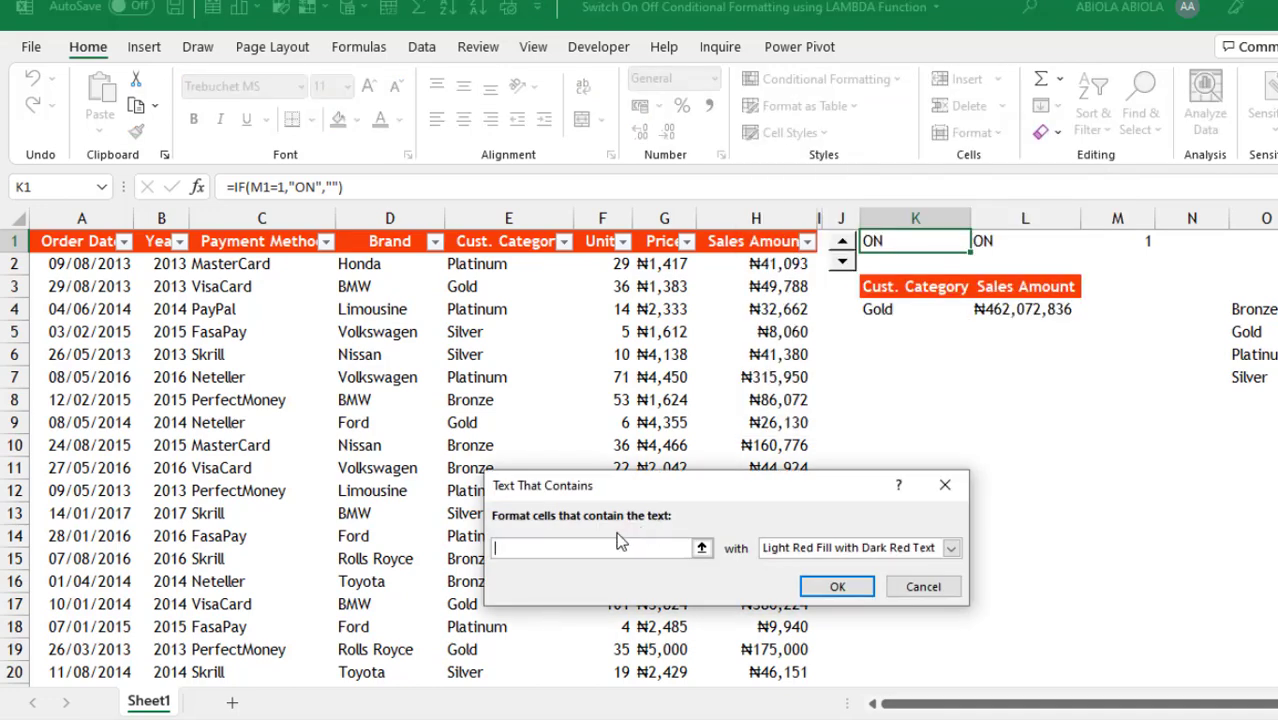
text(on)
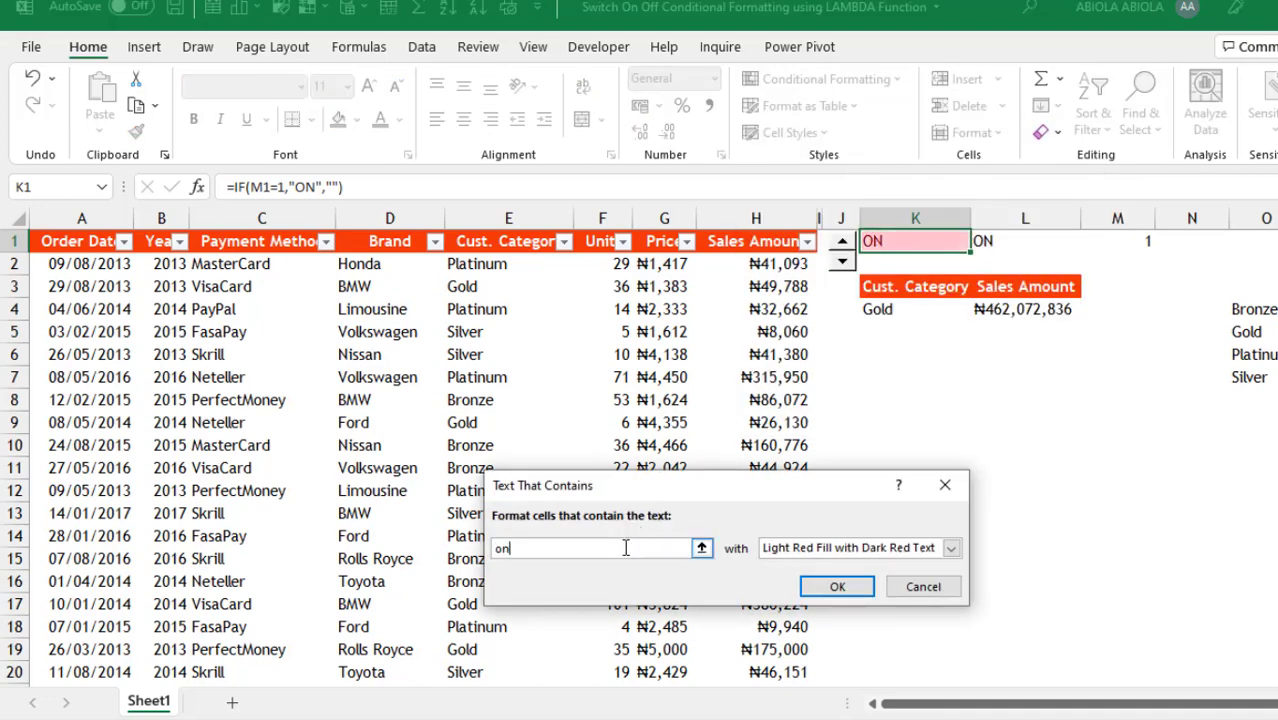
key(Tab)
key(Tab)
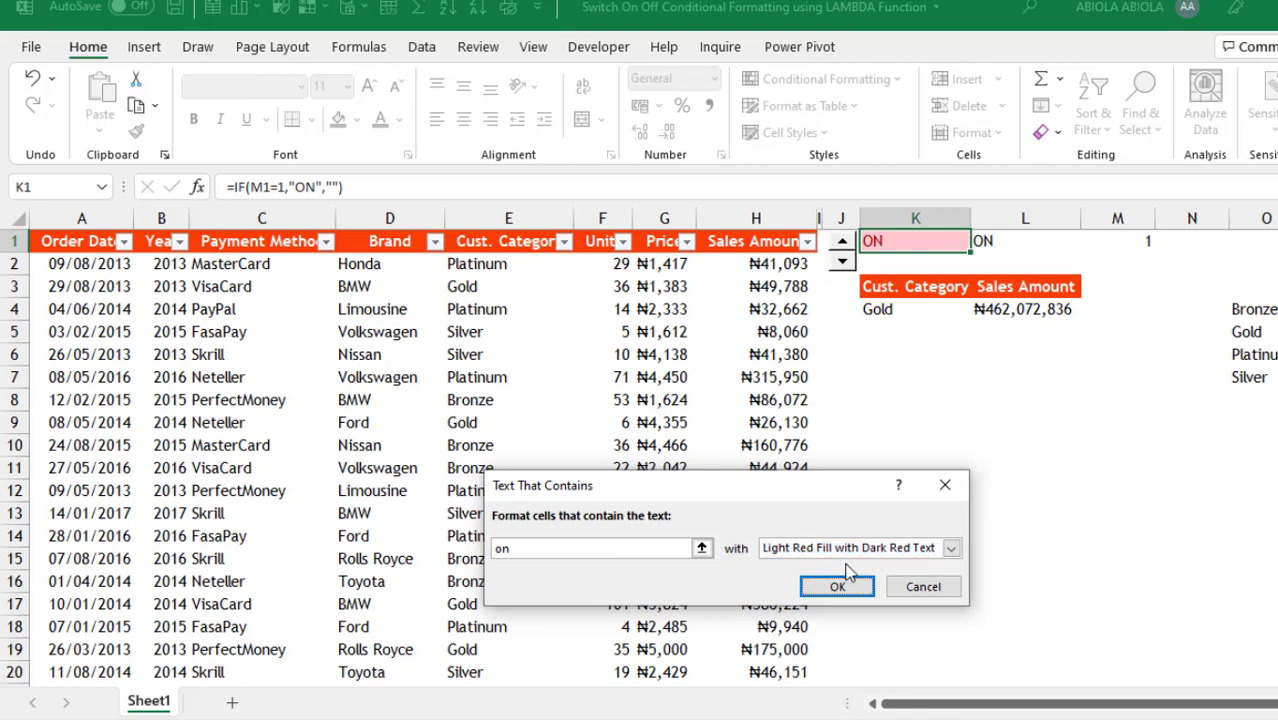
Choose a custom format with a green fill for the "on" text rule on cell K1
click(951, 548)
click(805, 648)
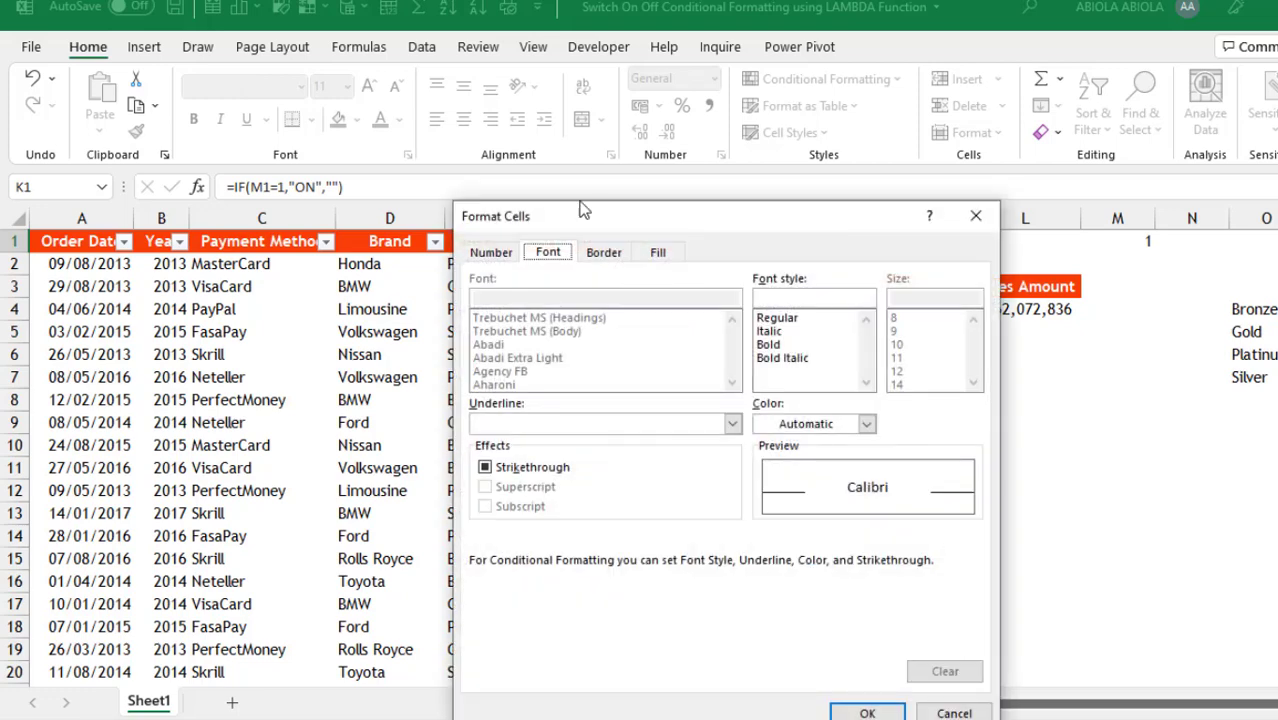
click(659, 253)
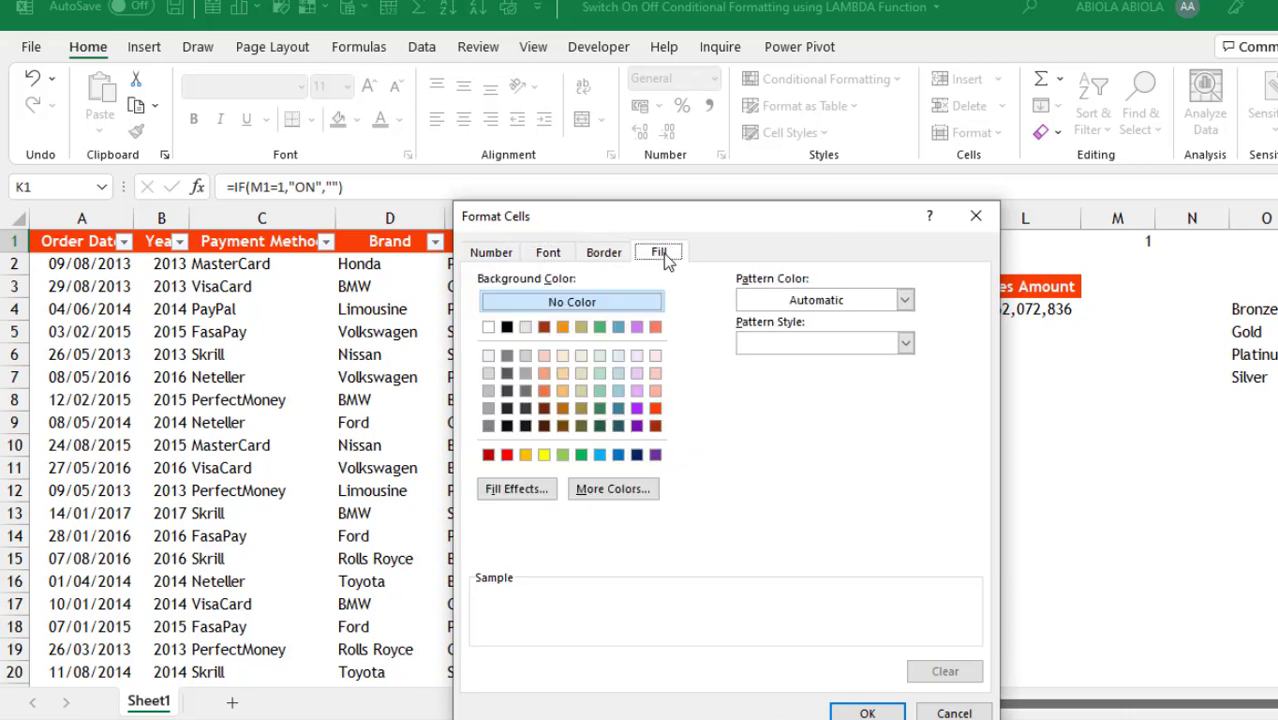
click(581, 455)
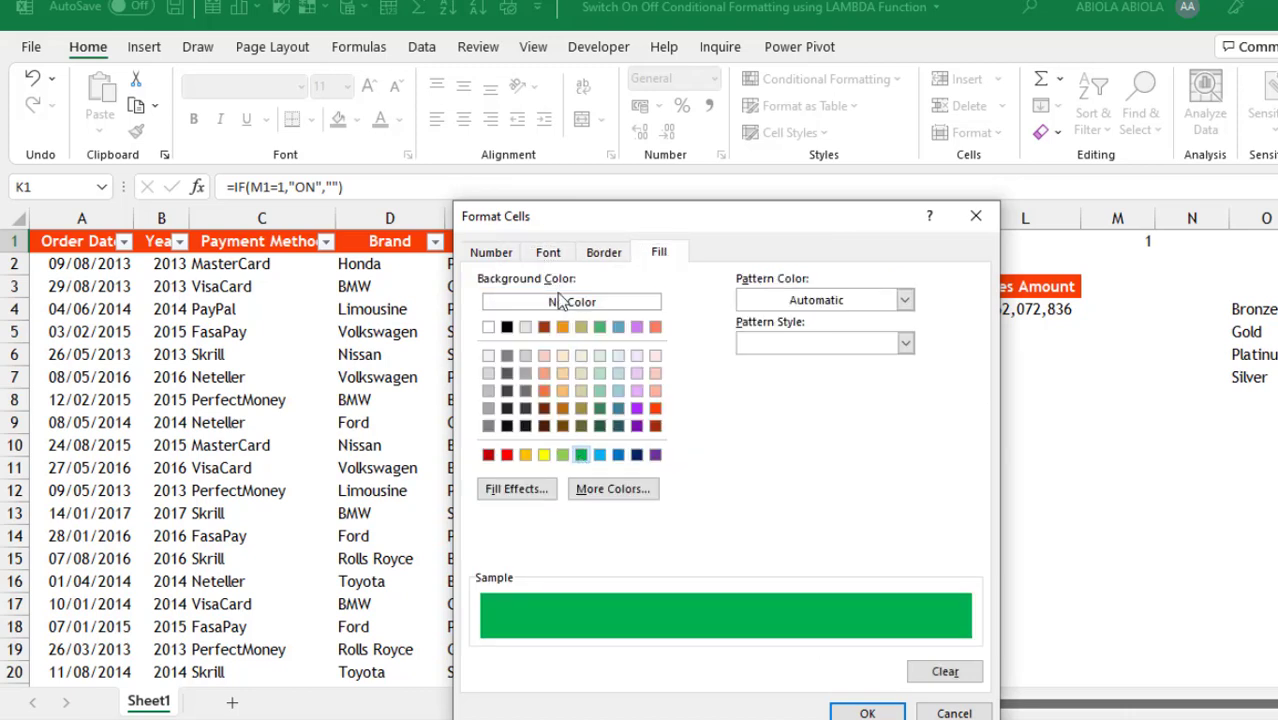
Set the K1 rule's font to white and bold, and apply the rule
click(546, 254)
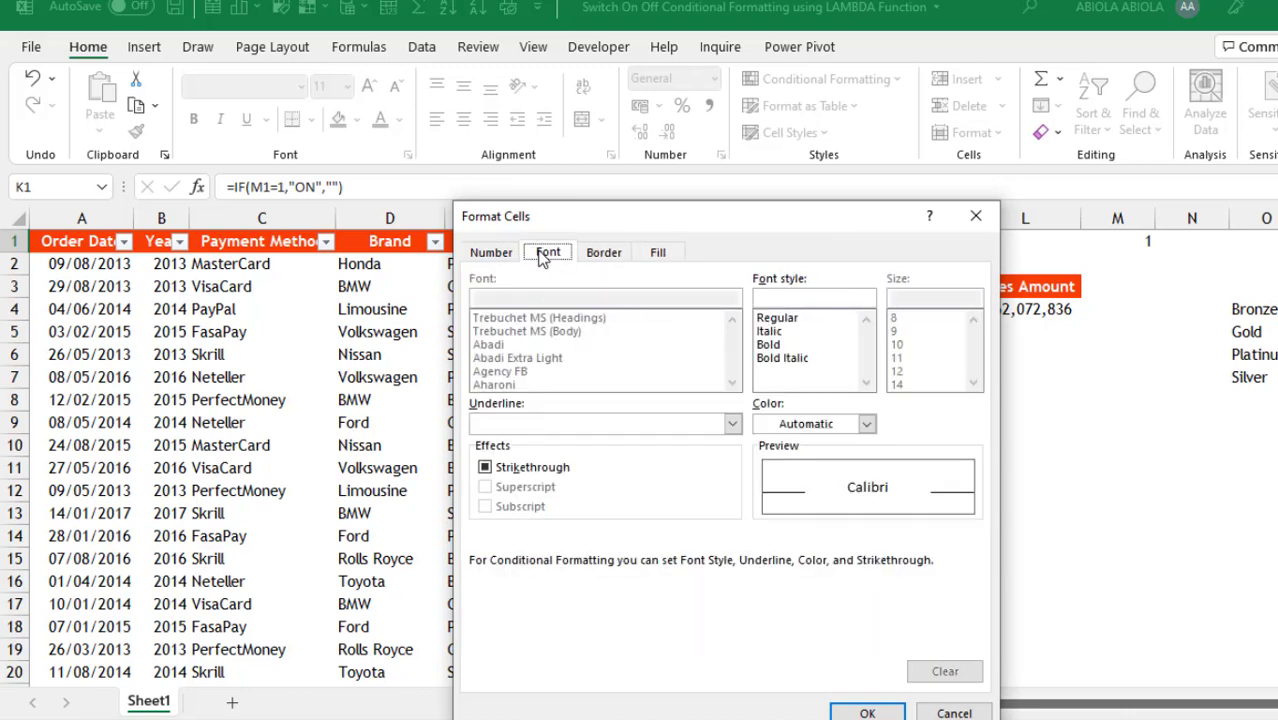
click(778, 423)
click(763, 508)
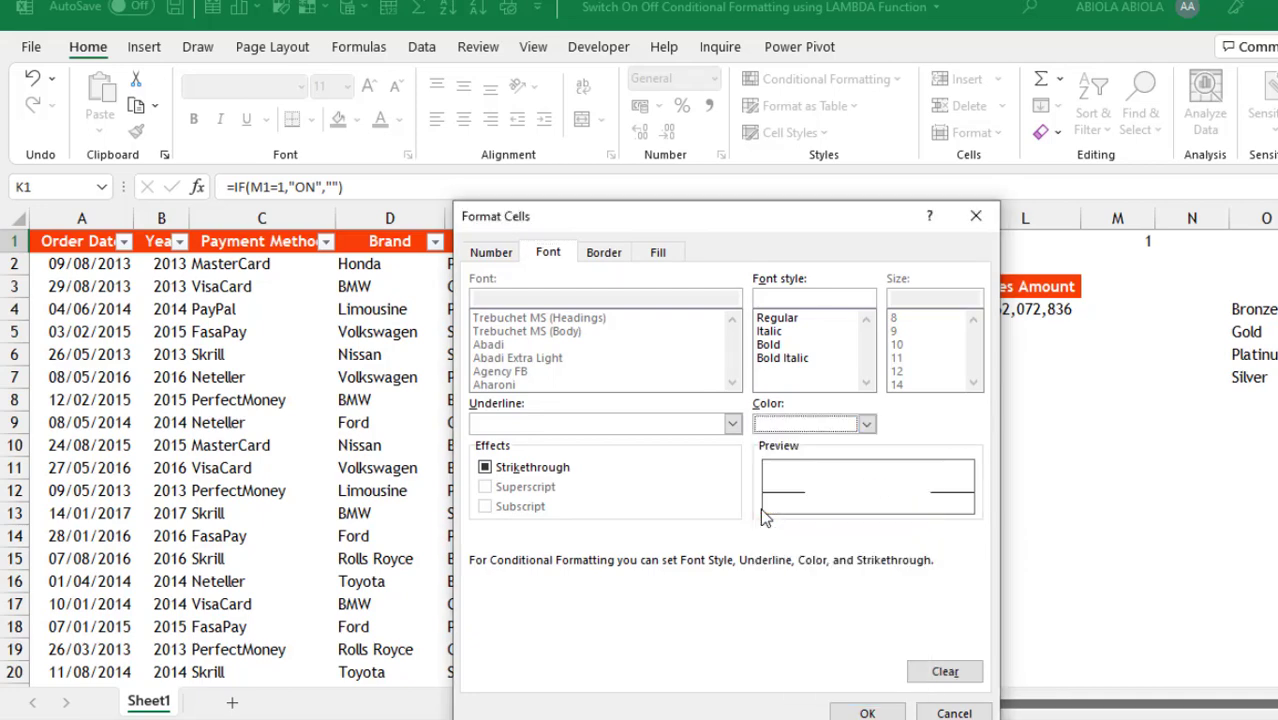
click(781, 344)
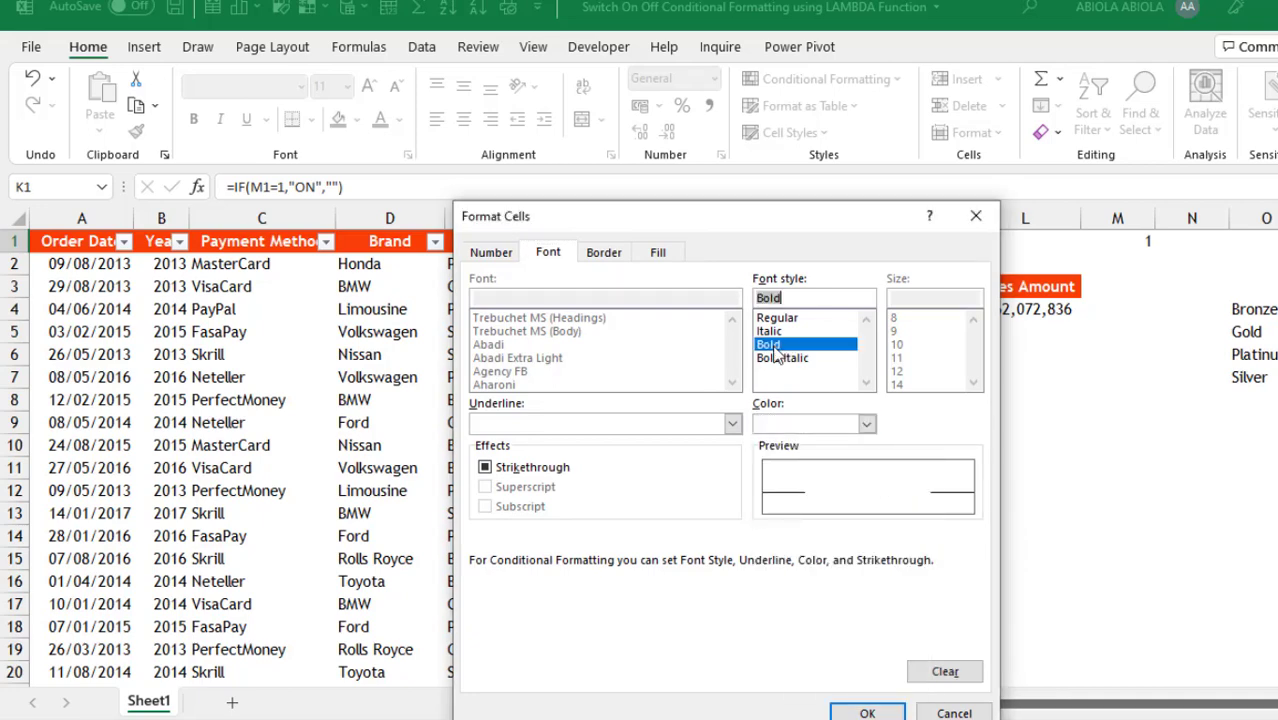
click(866, 712)
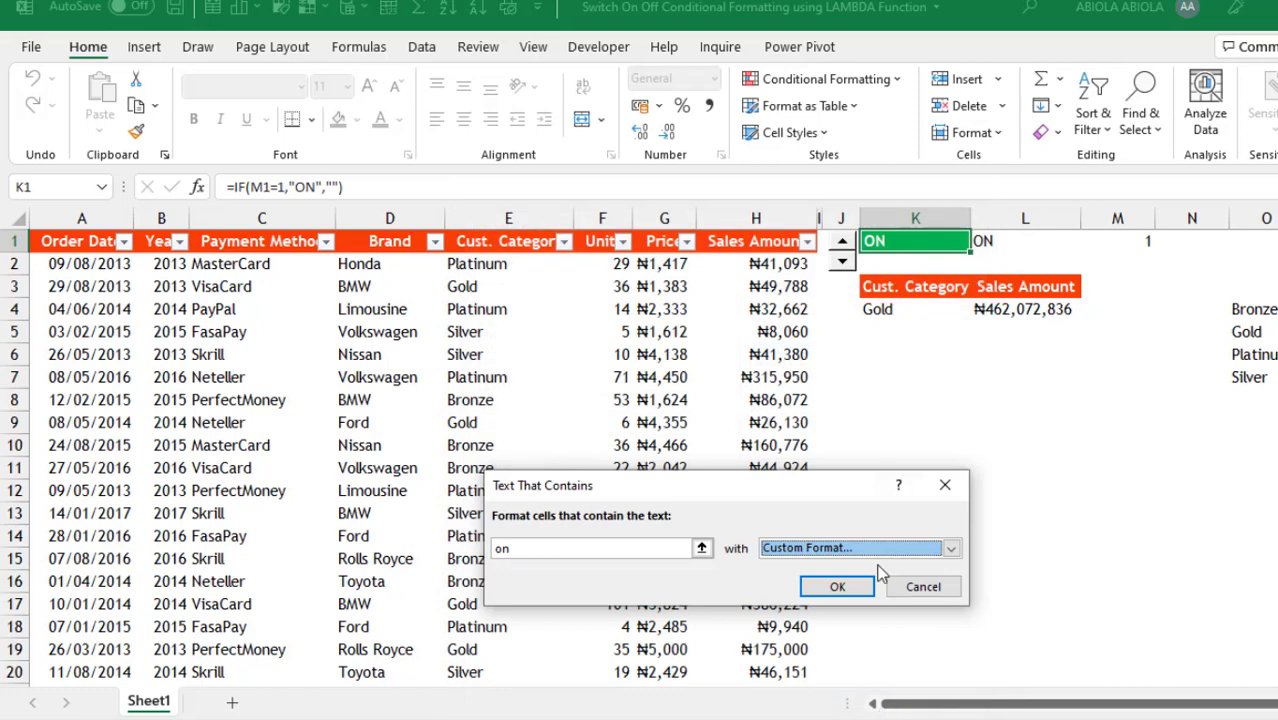
click(830, 590)
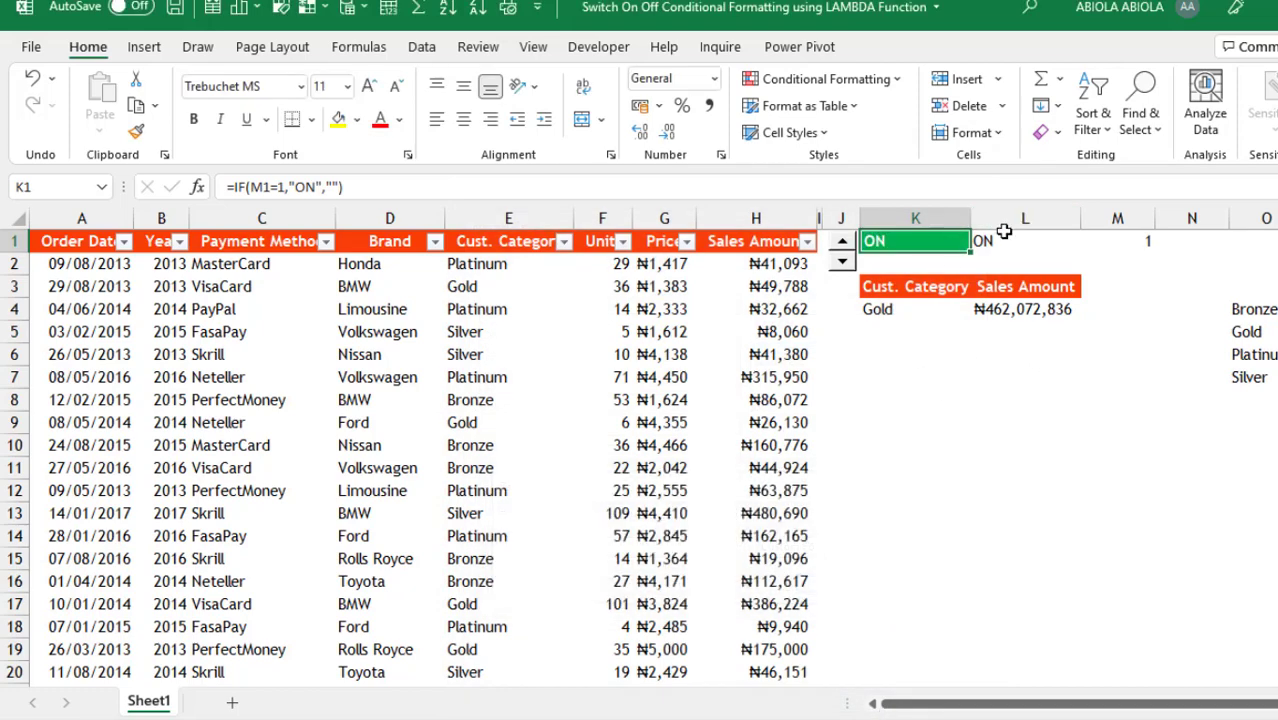
Start a Text That Contains conditional formatting rule on cell K2 for the text "off" with a custom format
click(926, 260)
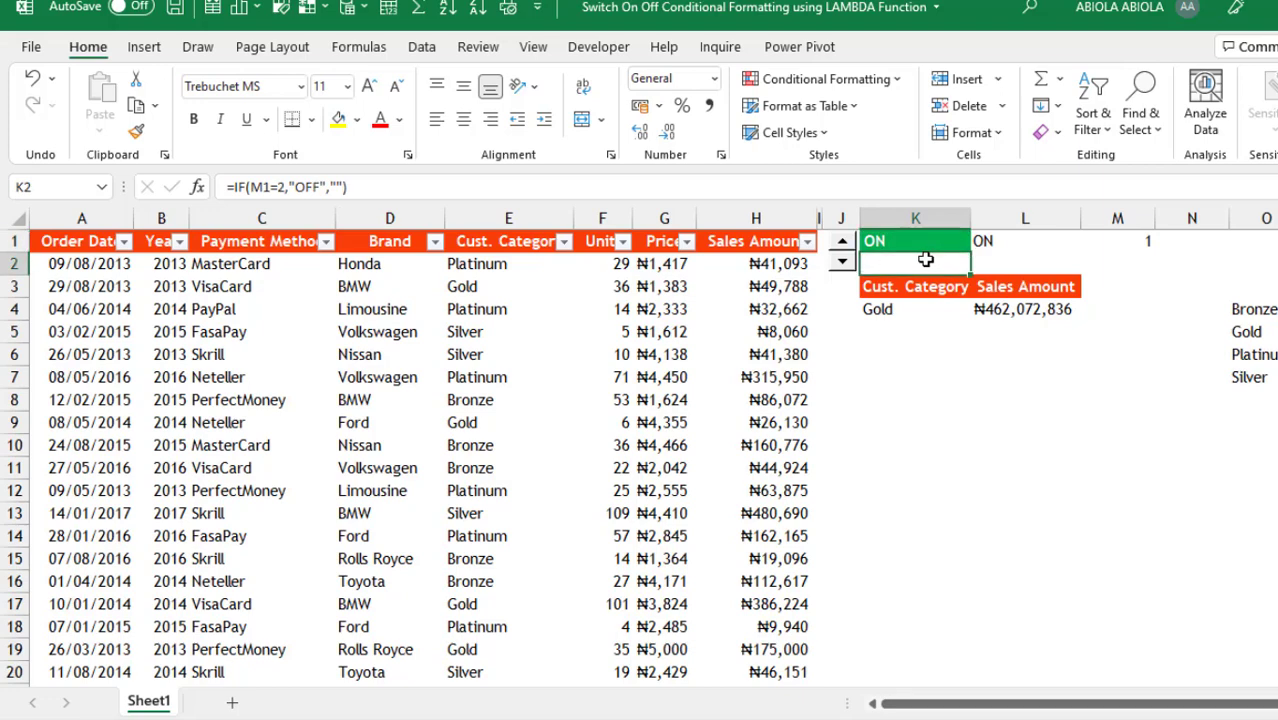
click(798, 79)
mouse_move(829, 138)
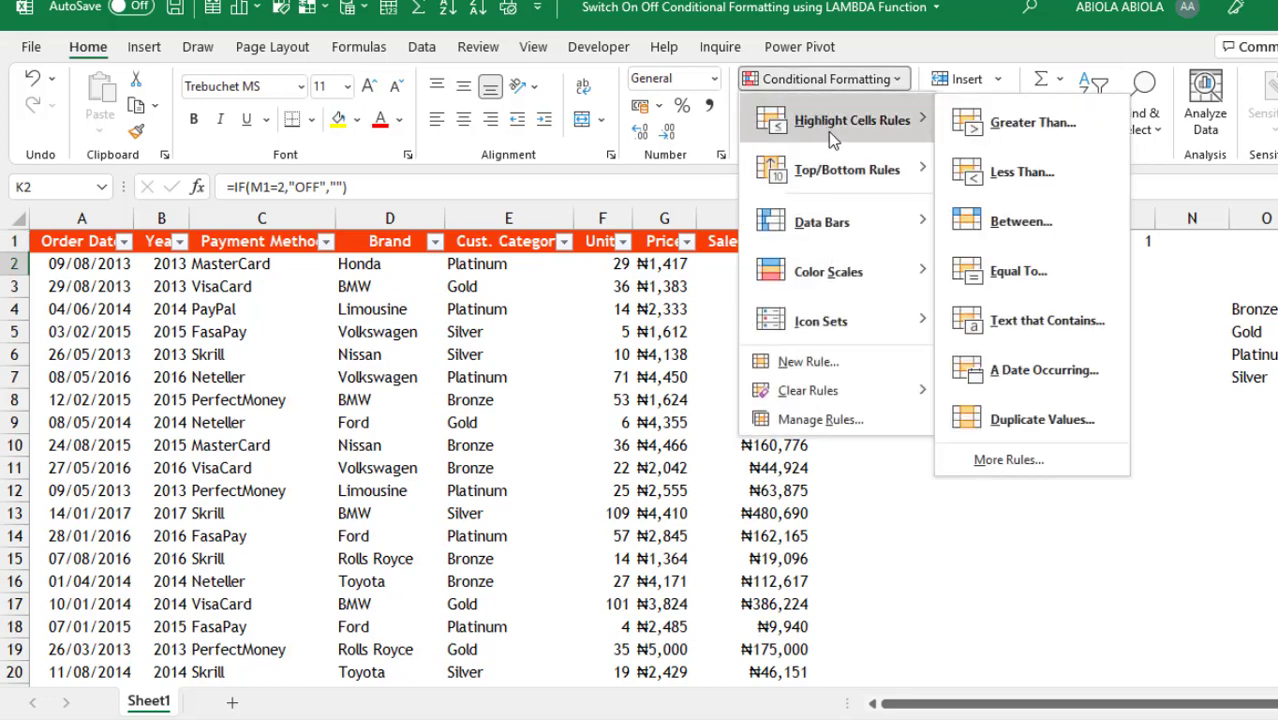
click(1021, 331)
text(off)
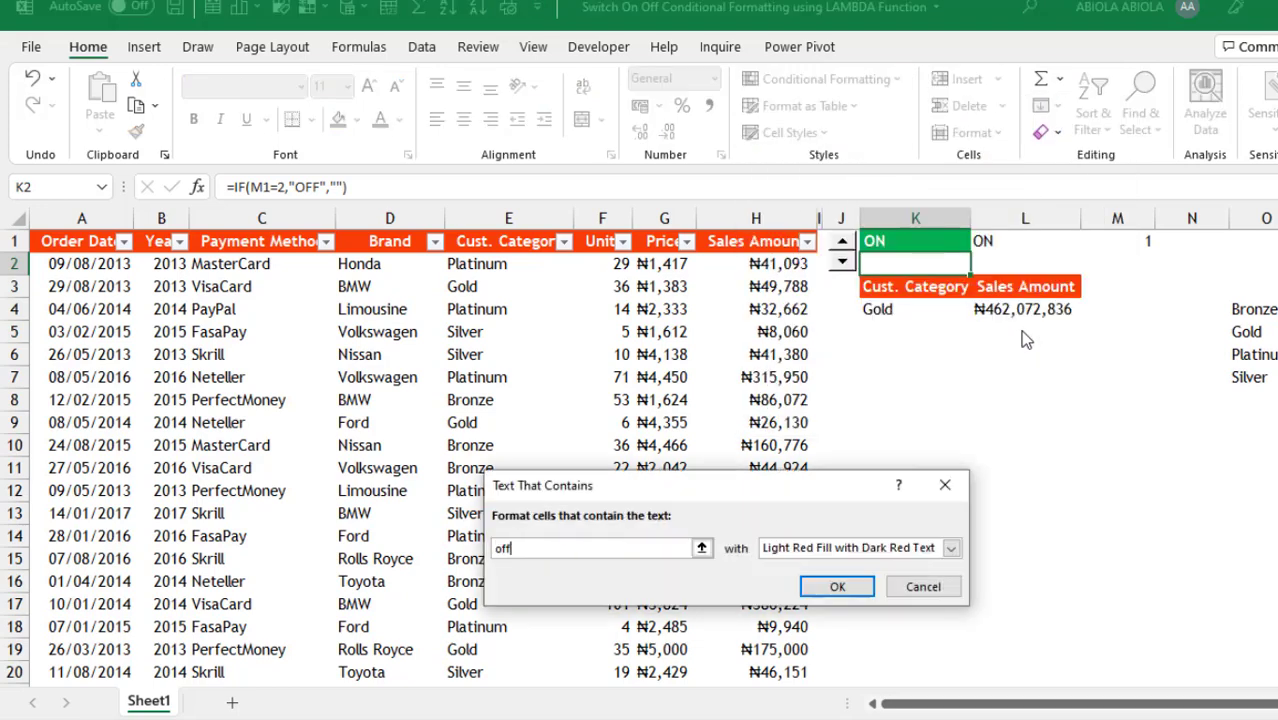
key(Tab)
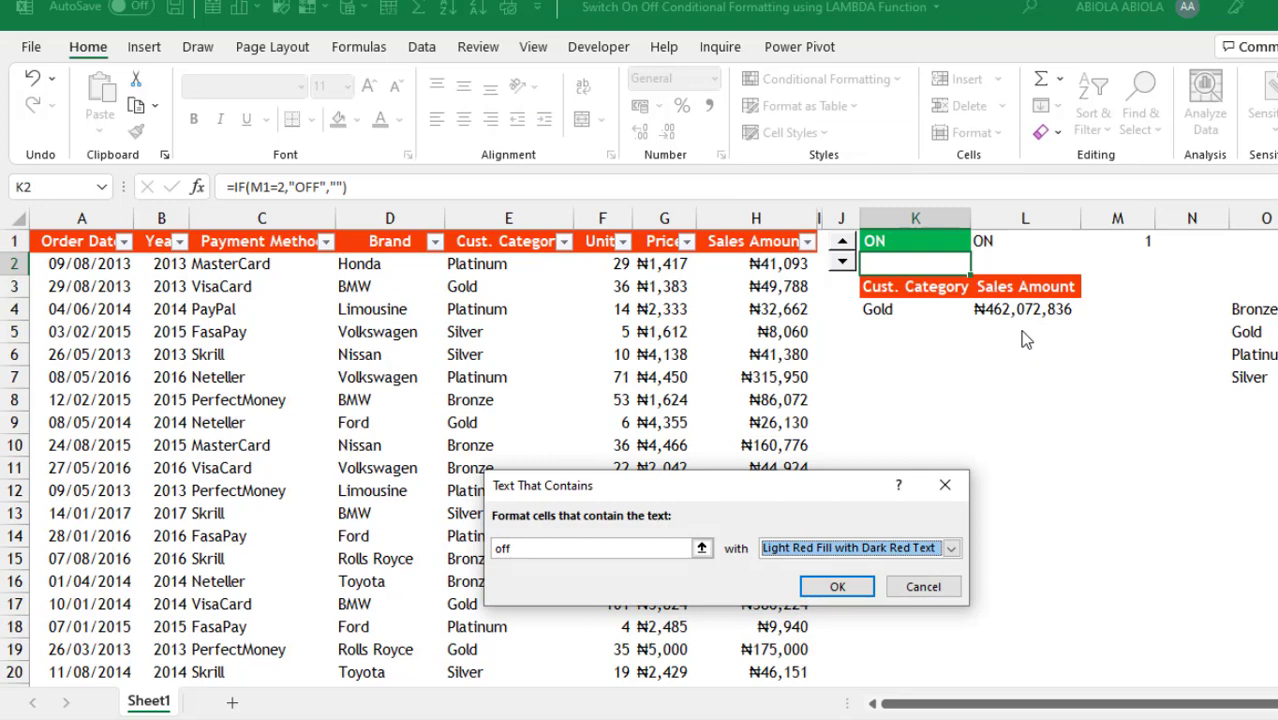
key(alt+Down)
key(Down)
key(Down)
key(Down)
key(Down)
key(Down)
key(Down)
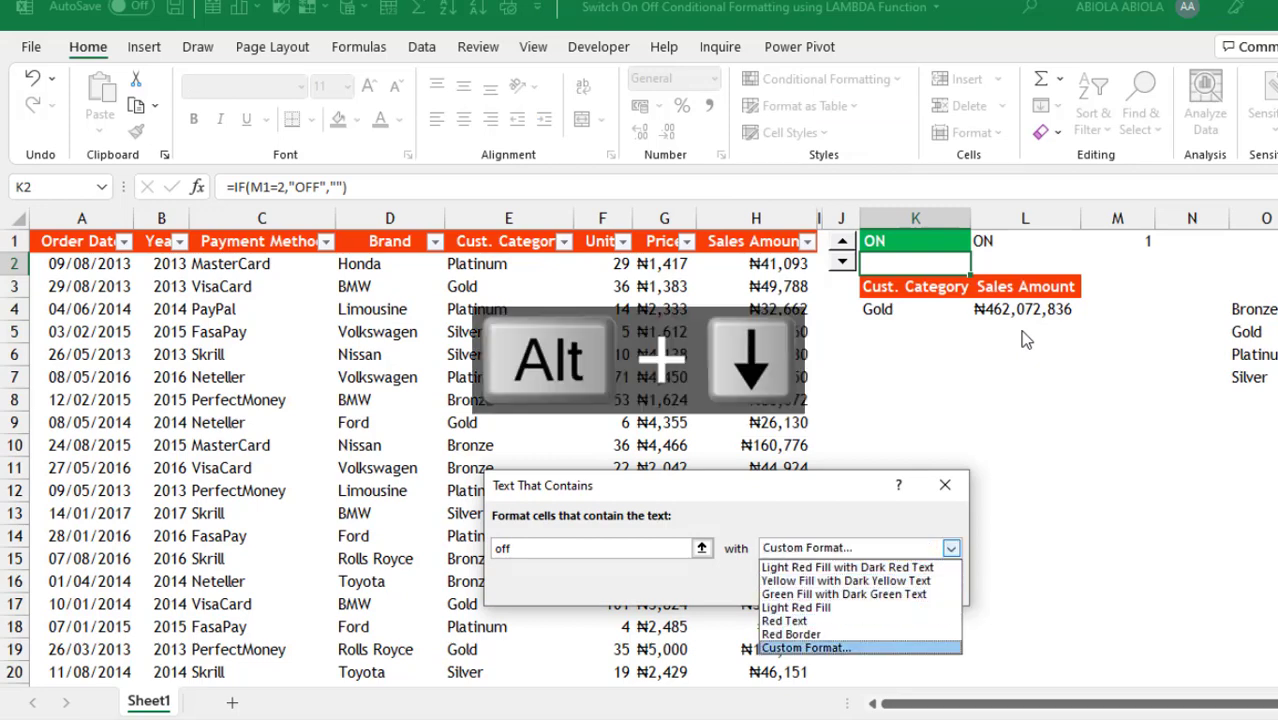
key(Return)
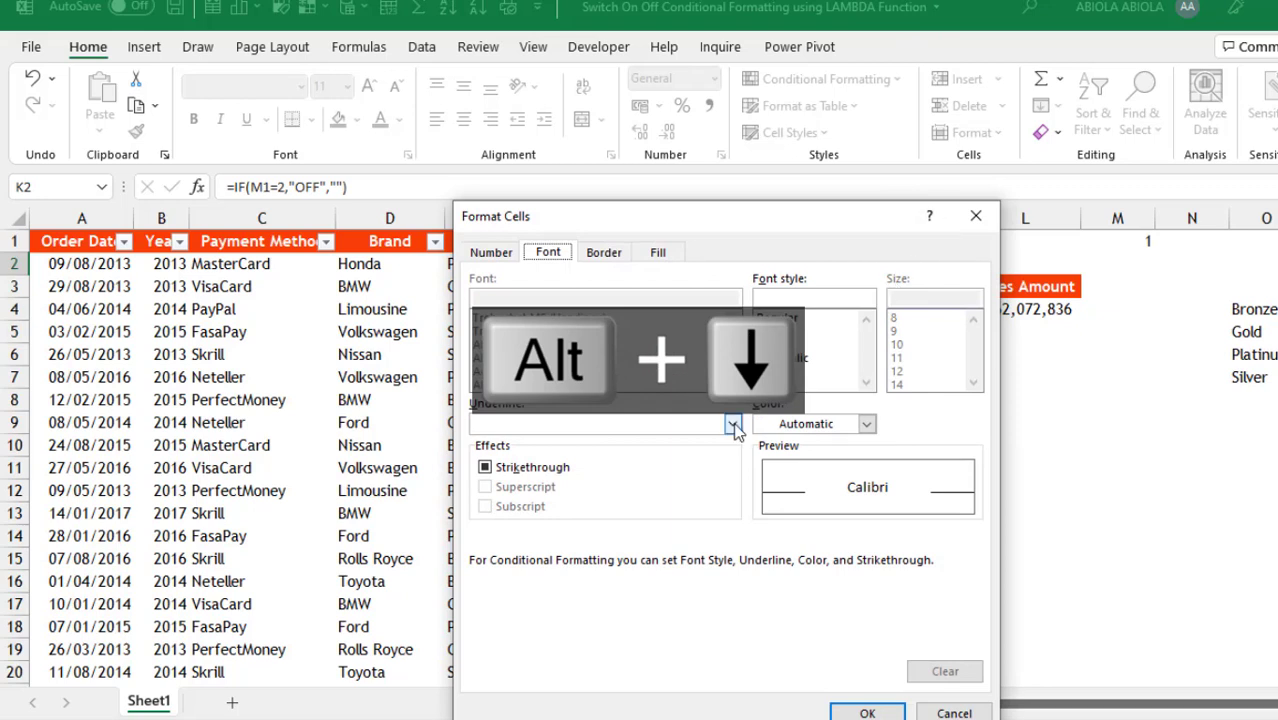
Format the K2 rule with white bold text and a red fill, apply it, and test it by stepping the spinner to 2
click(790, 424)
click(769, 505)
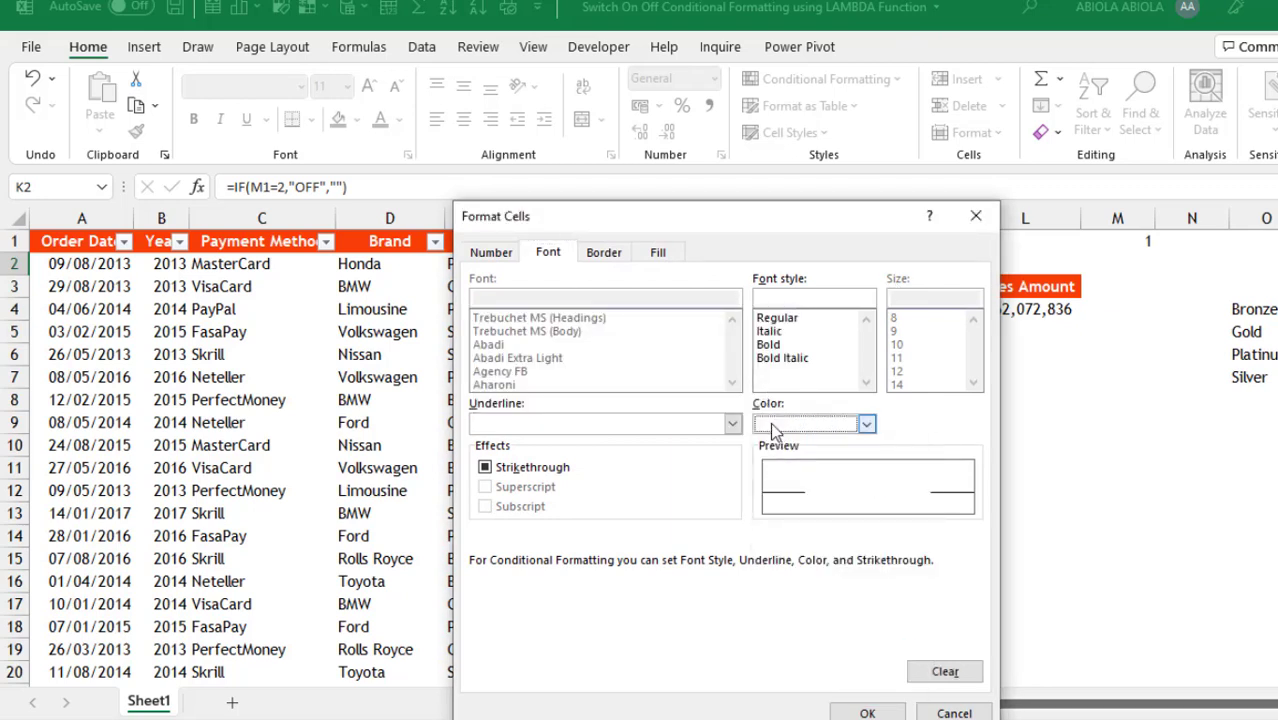
click(766, 345)
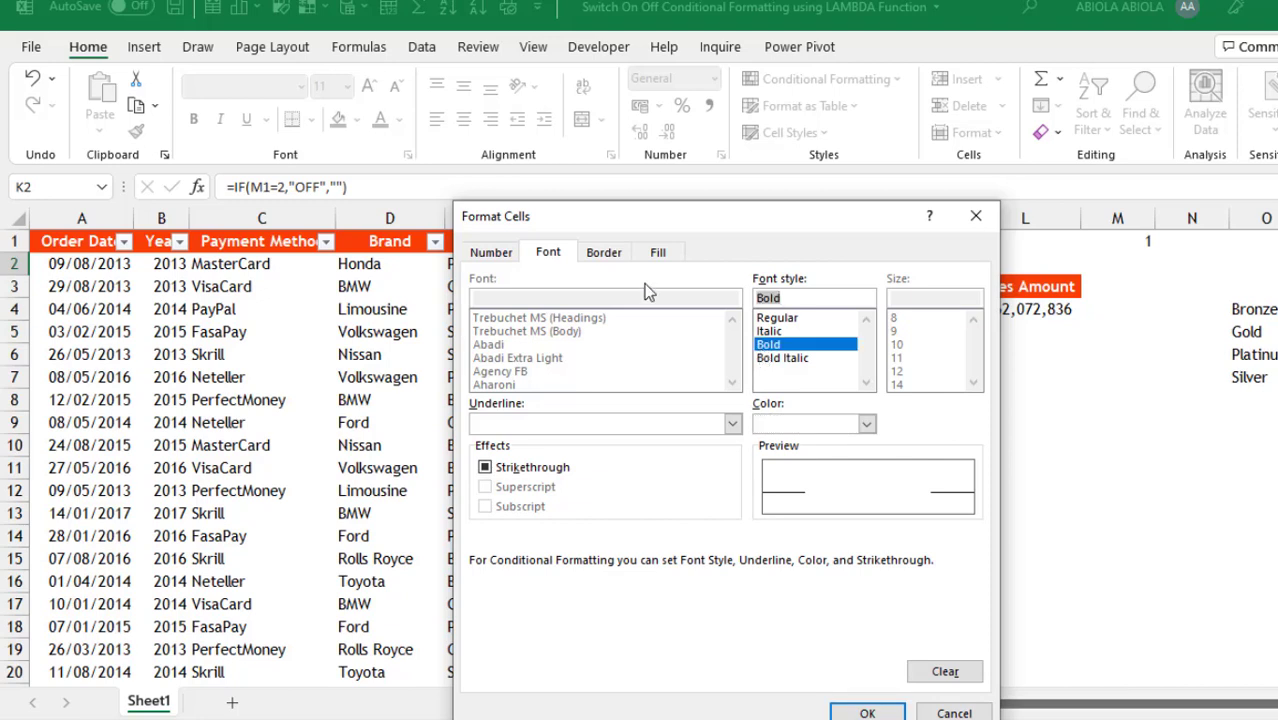
click(664, 256)
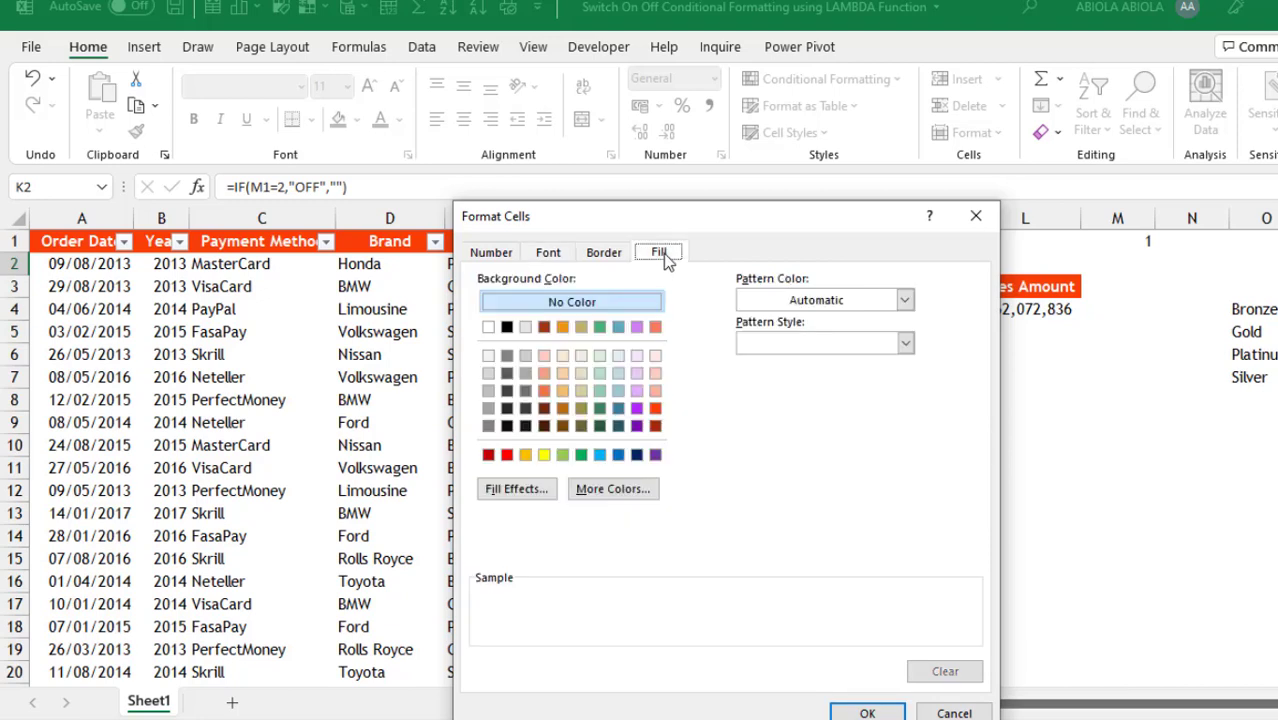
click(506, 456)
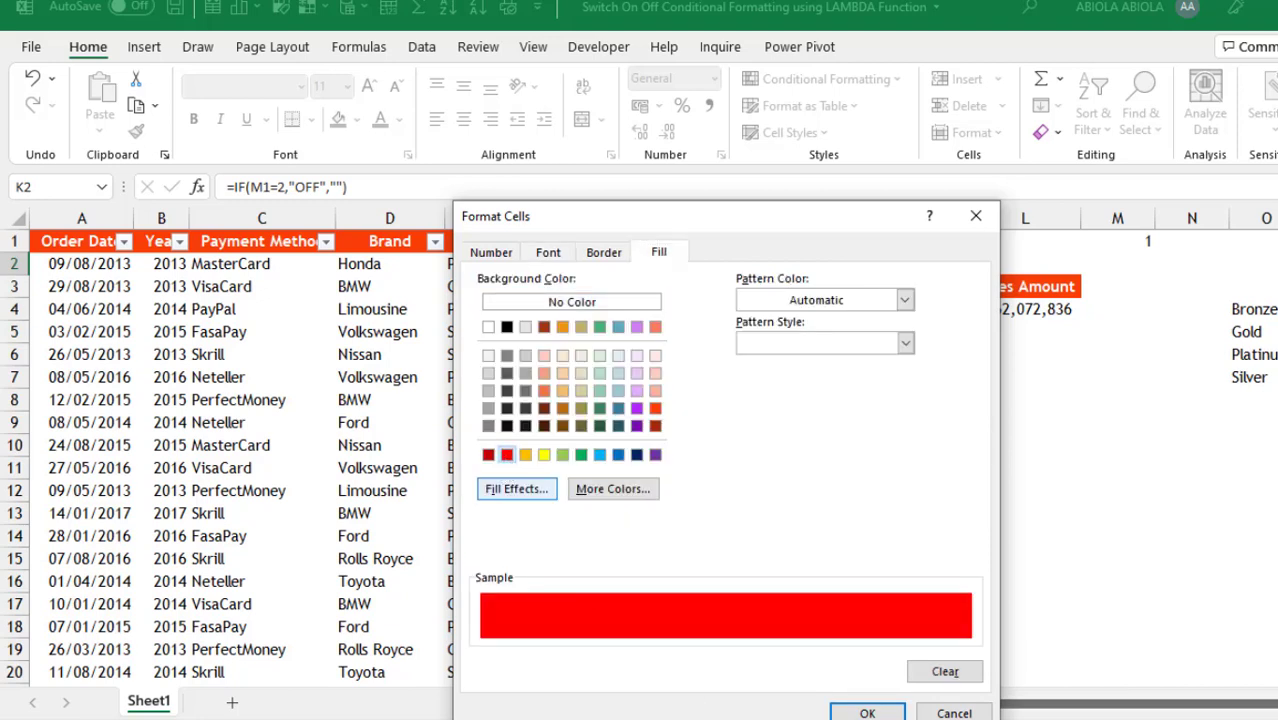
click(870, 712)
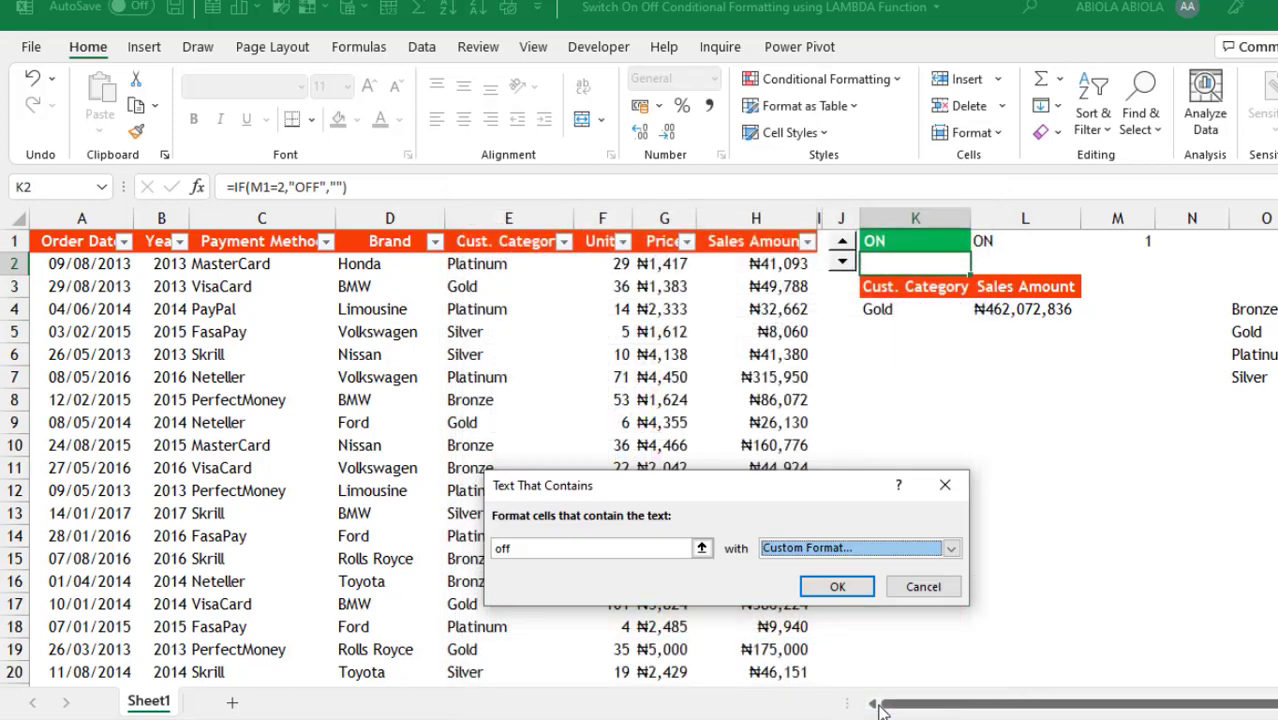
click(836, 587)
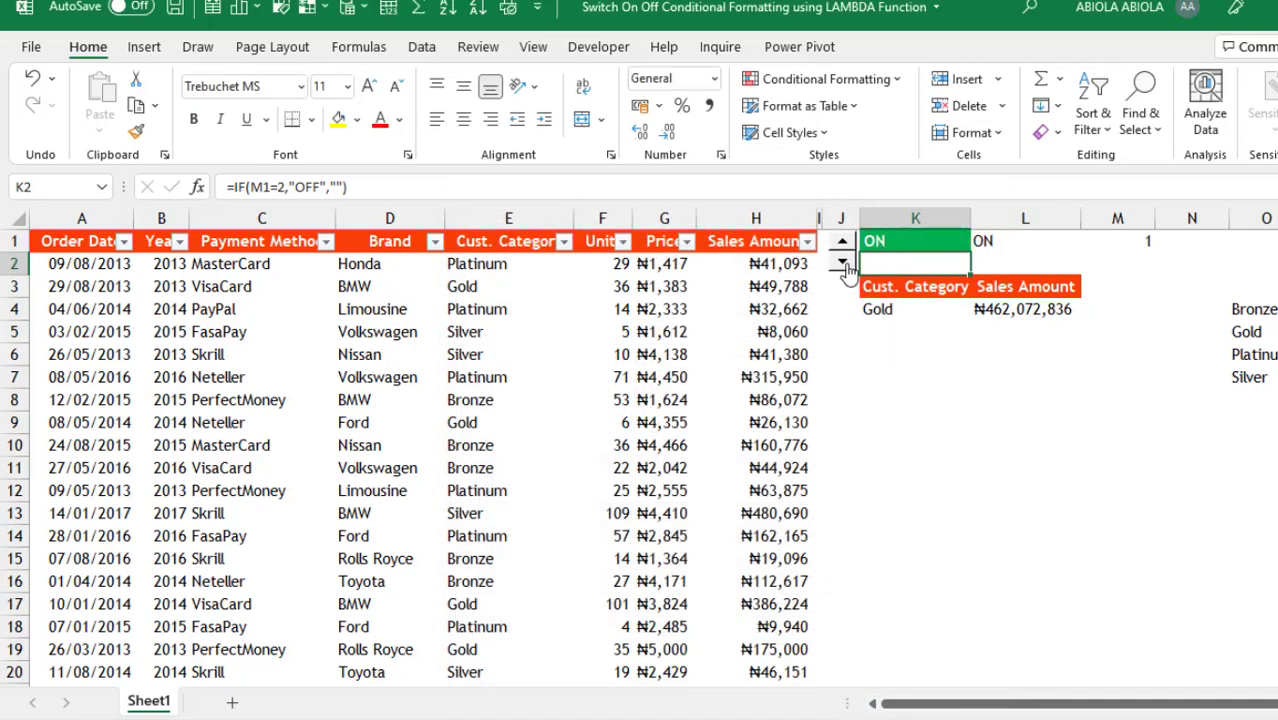
click(843, 247)
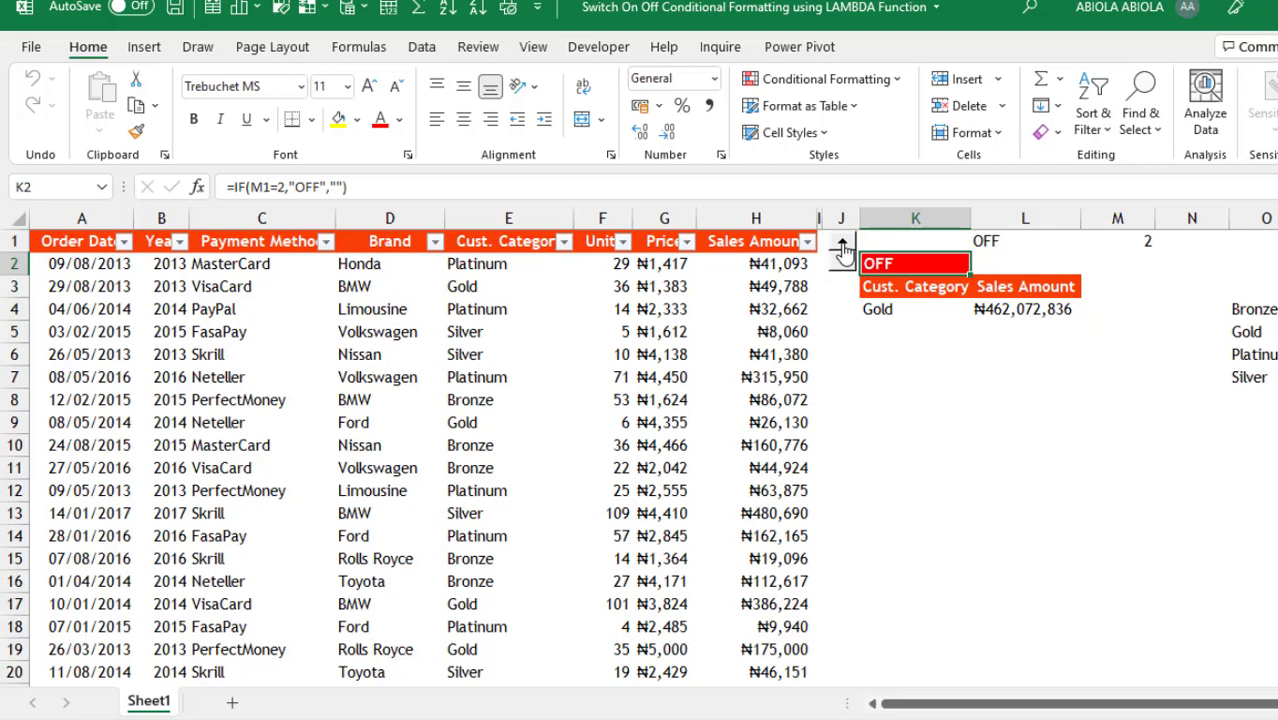
Insert a blank column at column N, before the customer category list
click(1210, 222)
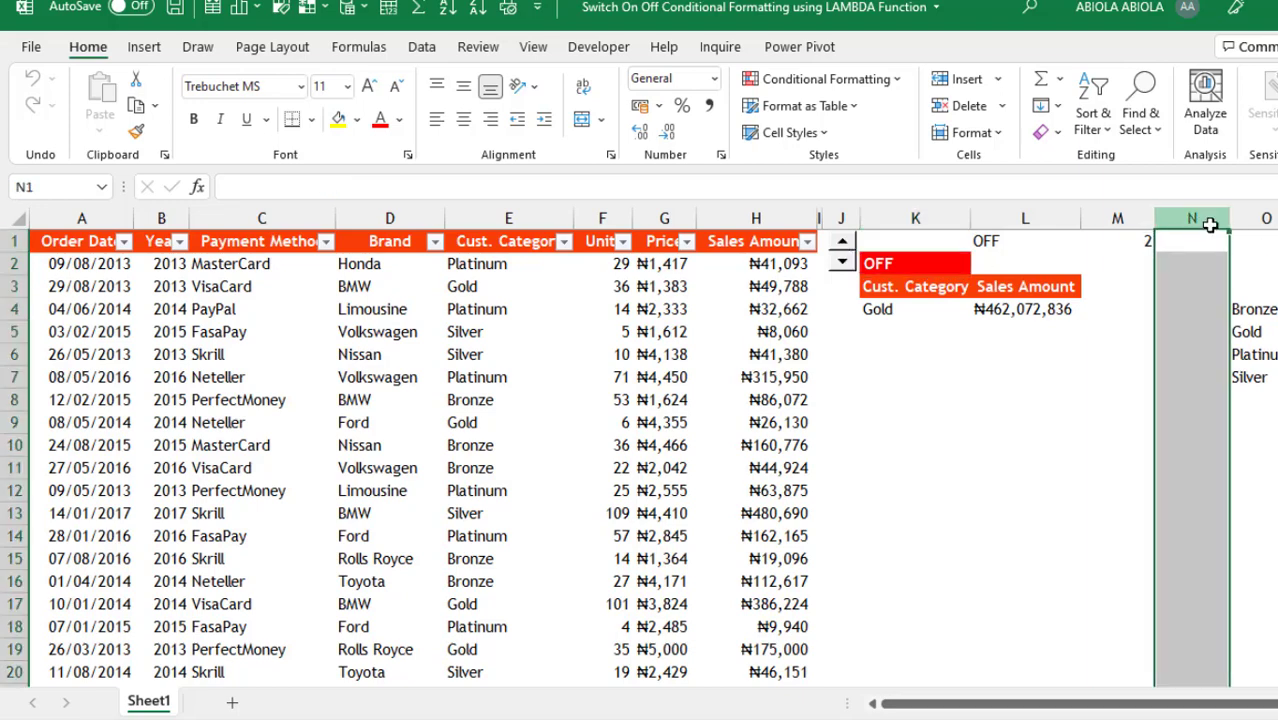
key(ctrl+shift+equal)
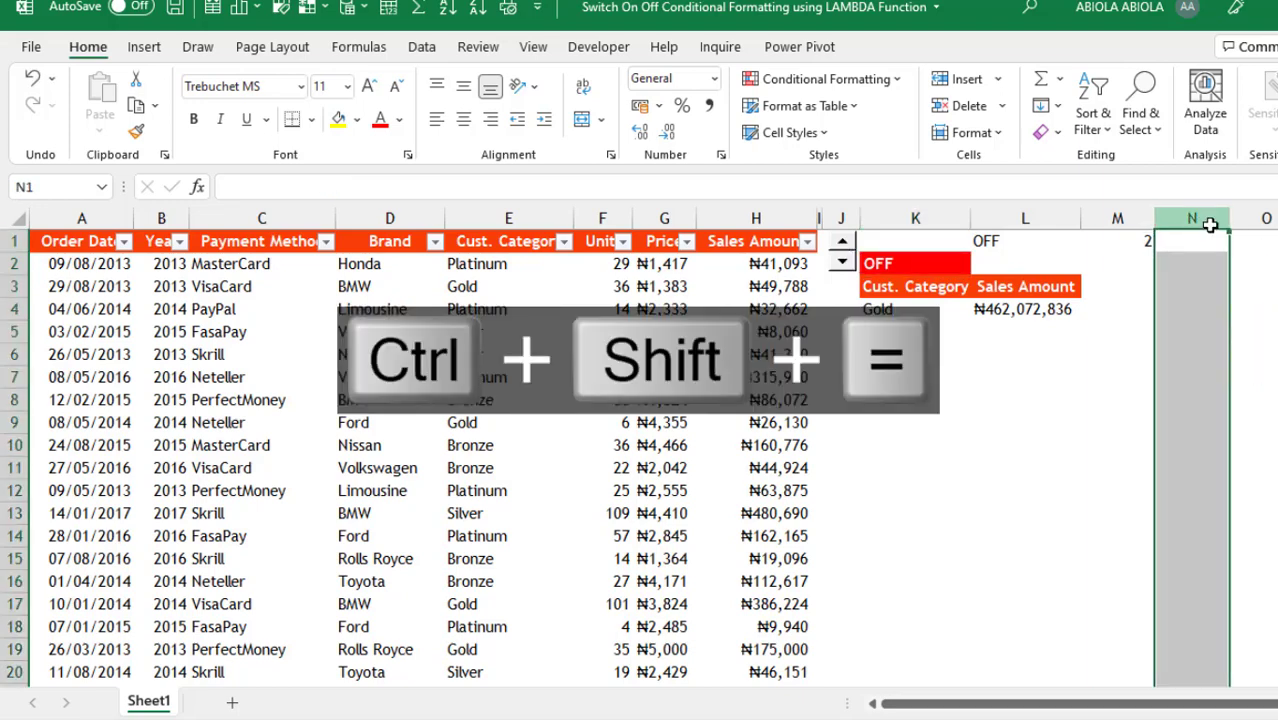
click(1203, 293)
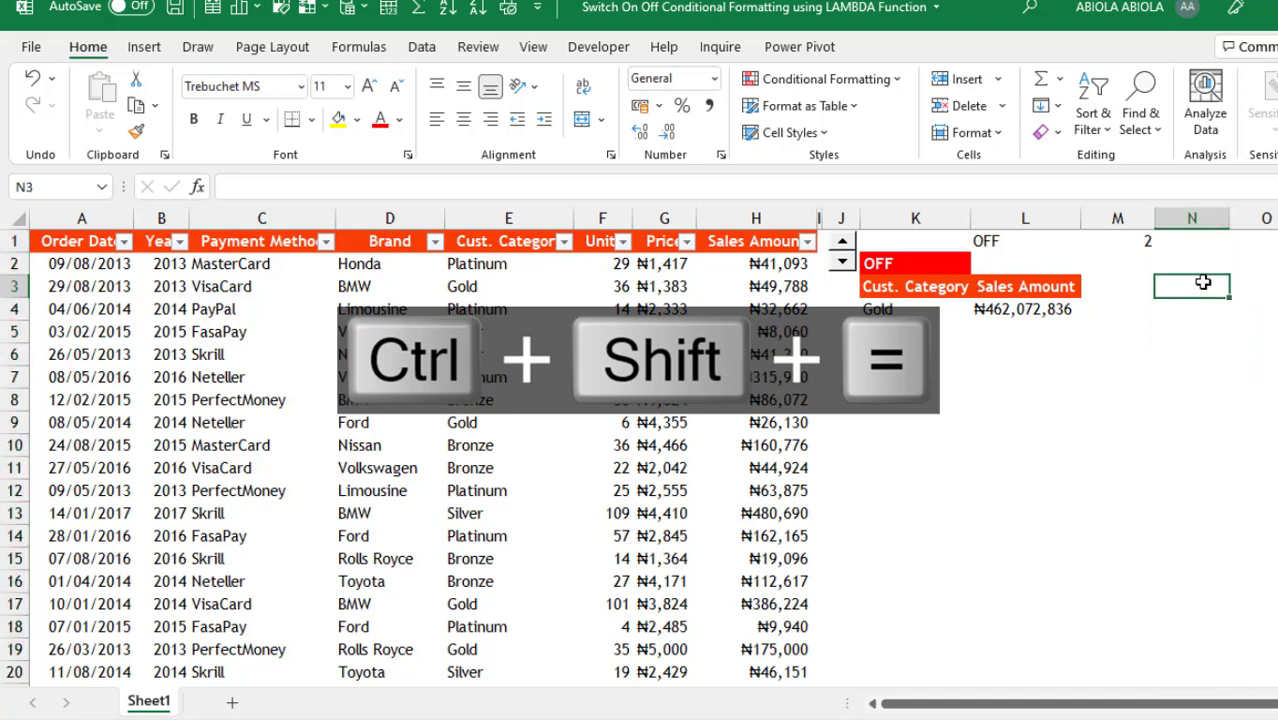
Begin a LAMBDA formula in cell N2 with the parameters myCF and c and an AND function as the calculation
click(1198, 262)
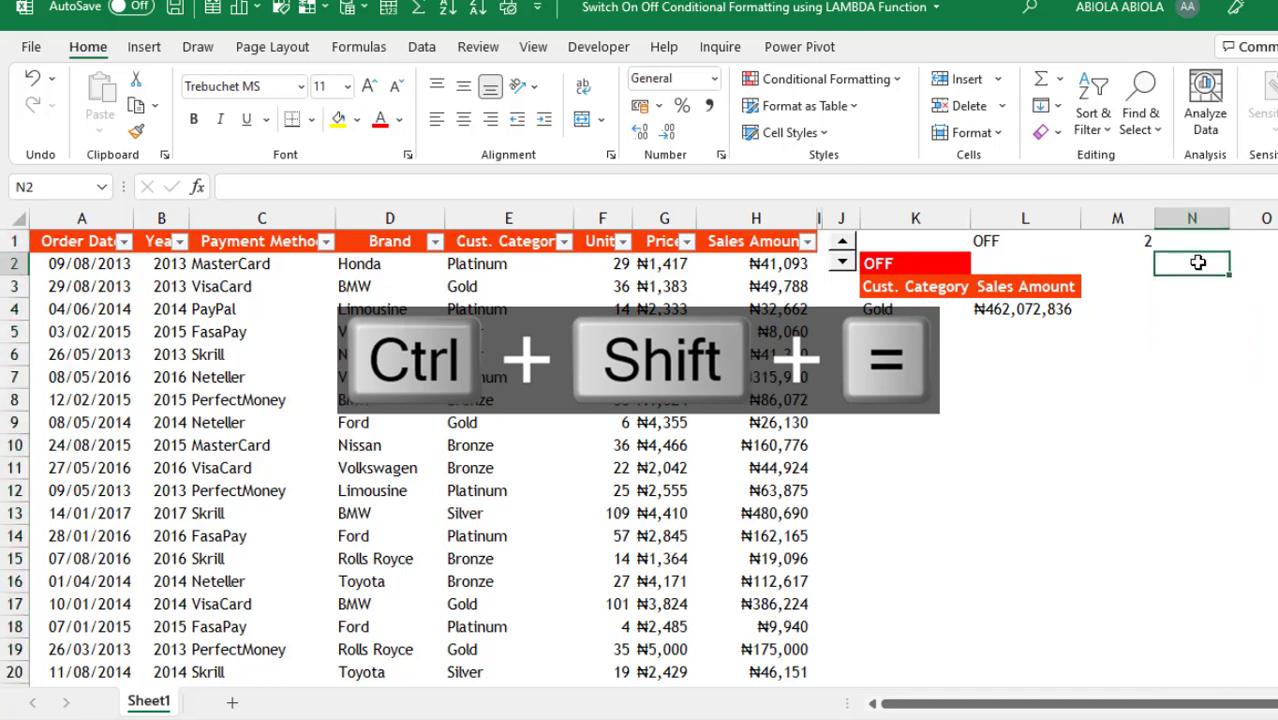
text(=lam)
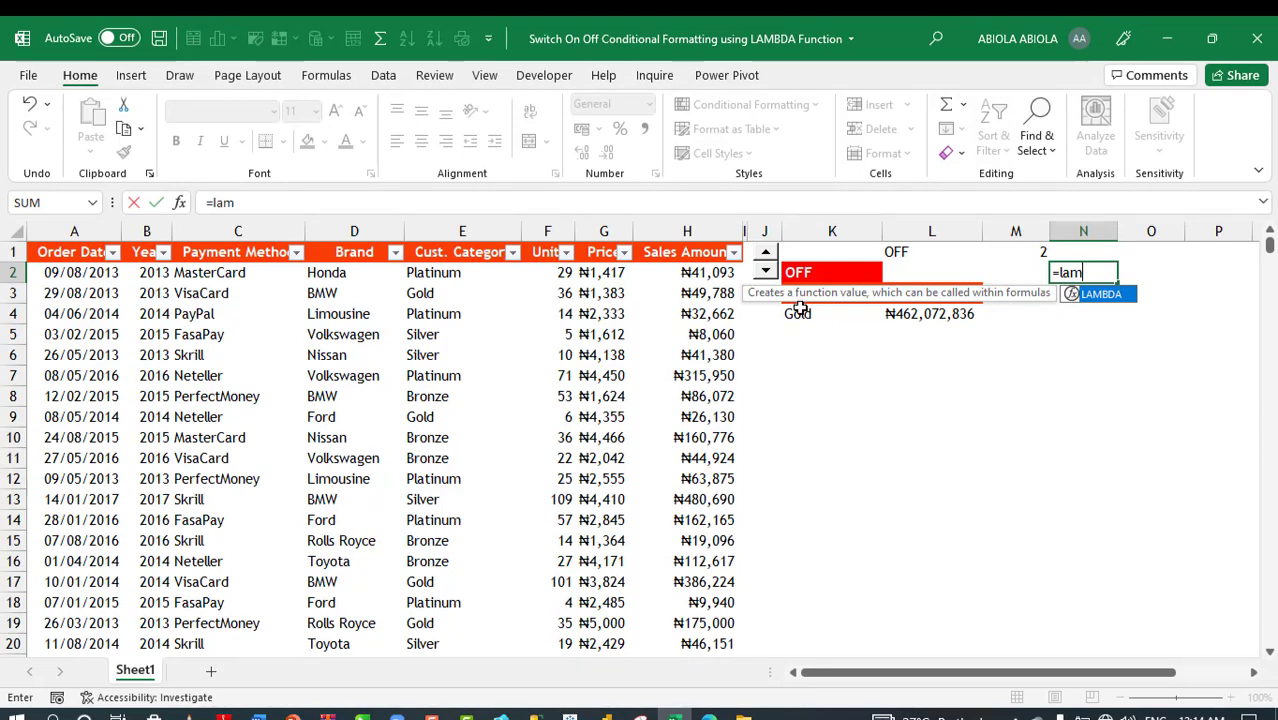
key(Tab)
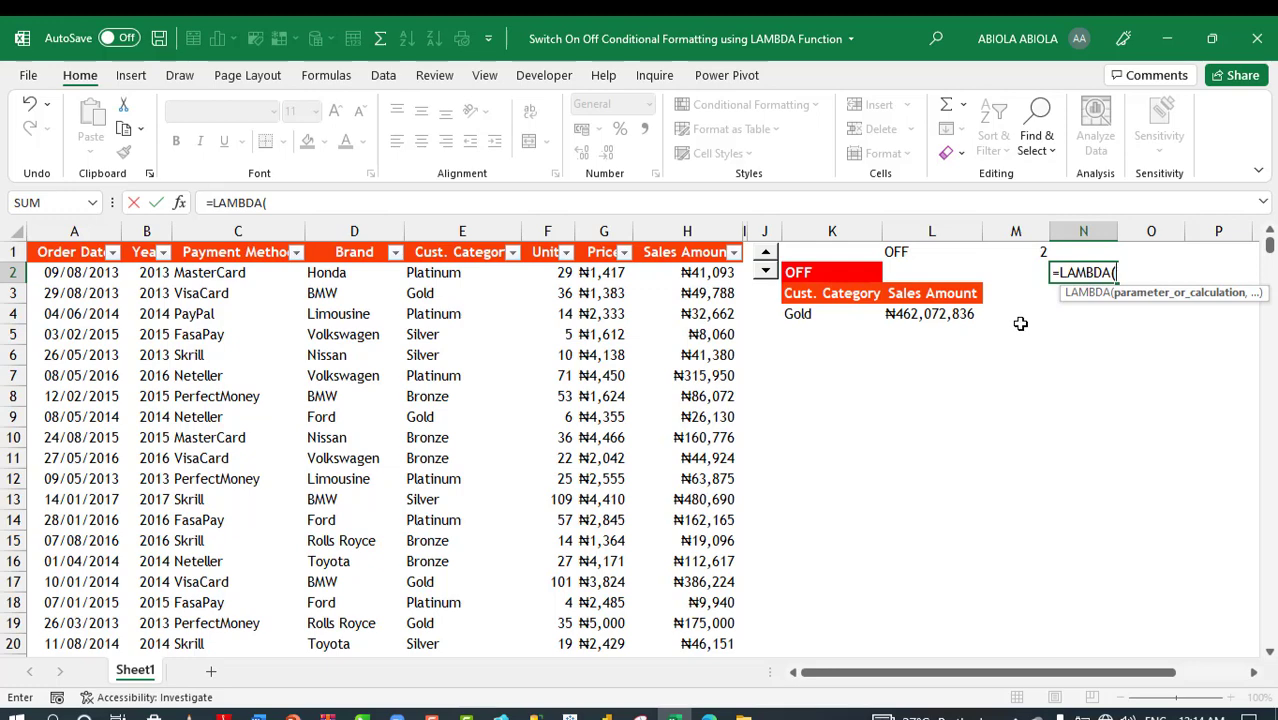
text(myCF,)
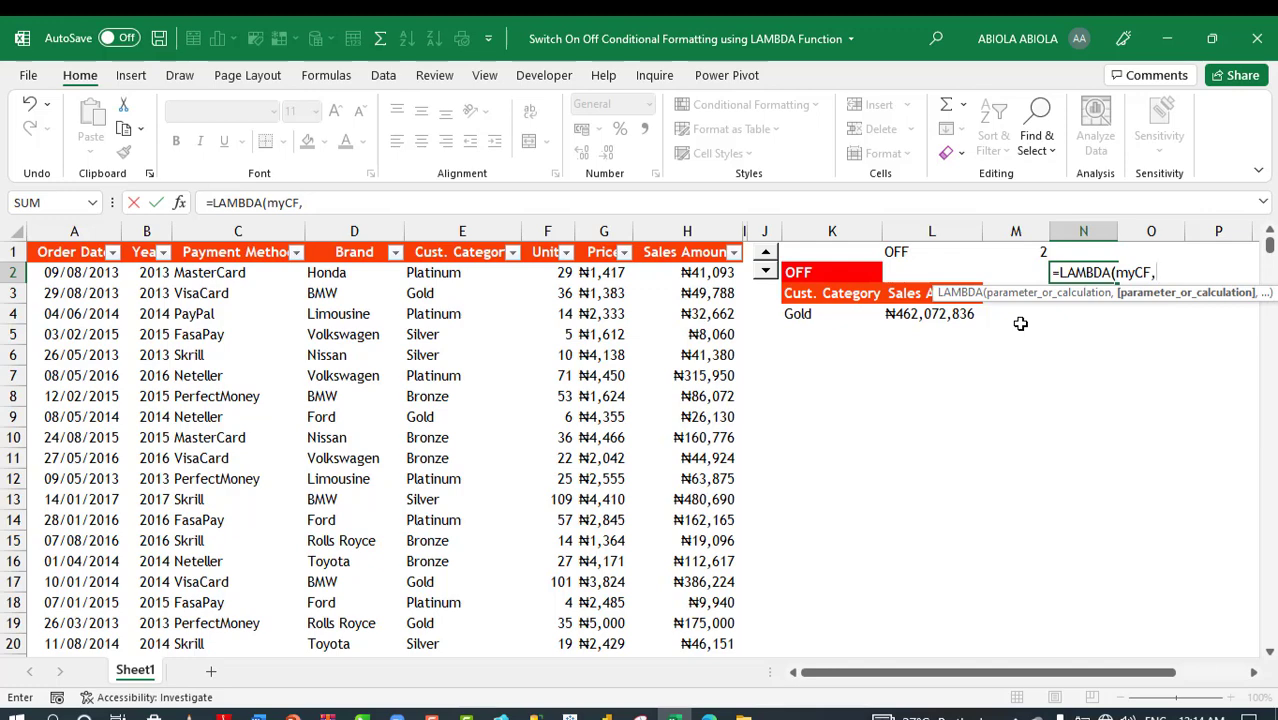
text(c)
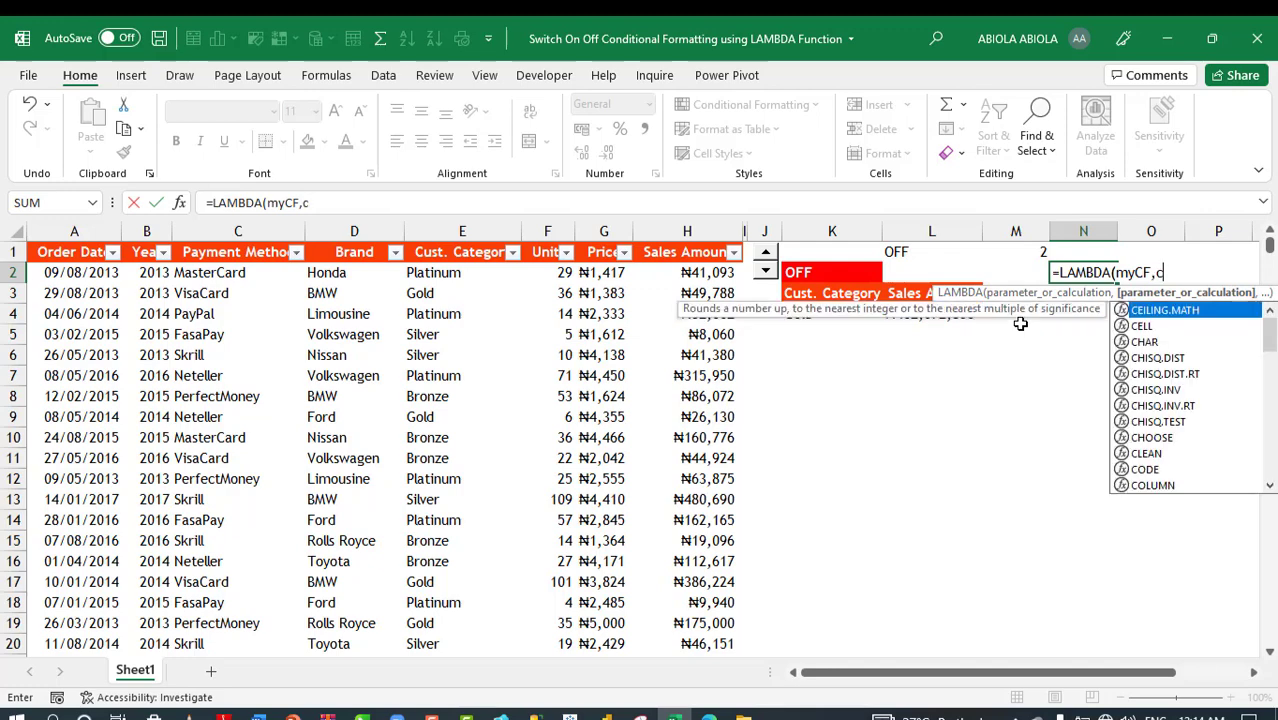
text(,)
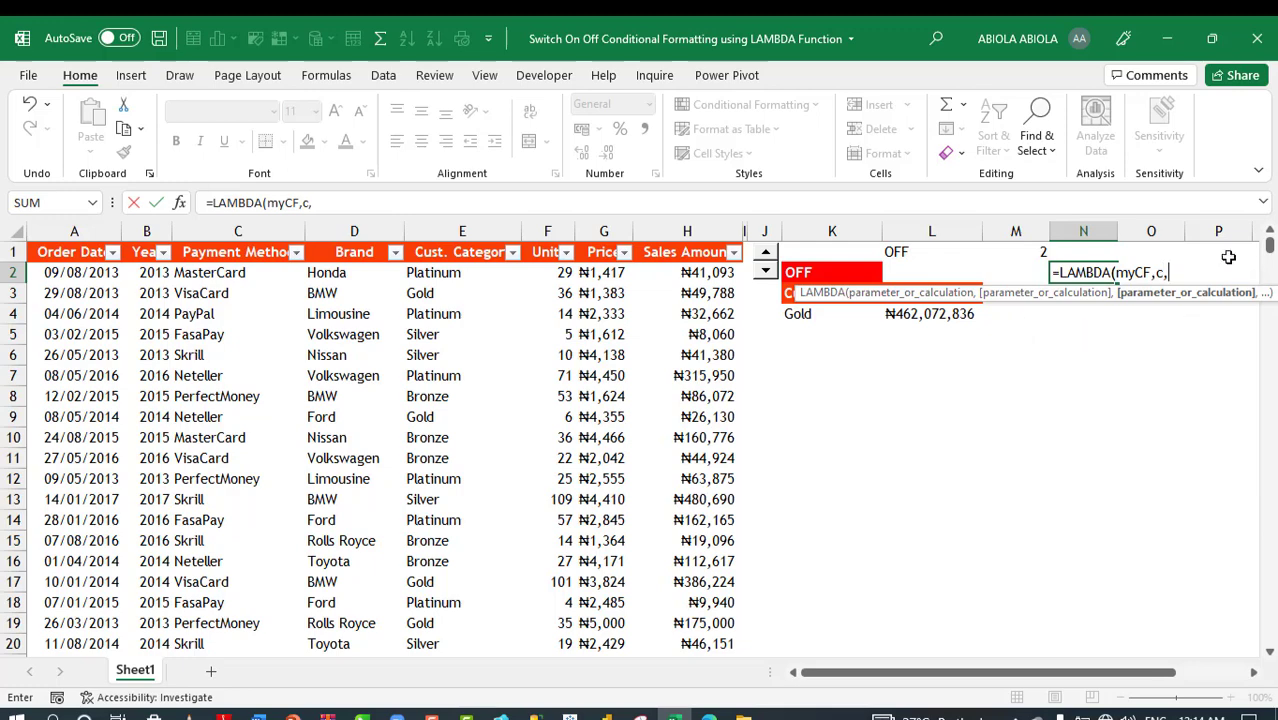
text(and)
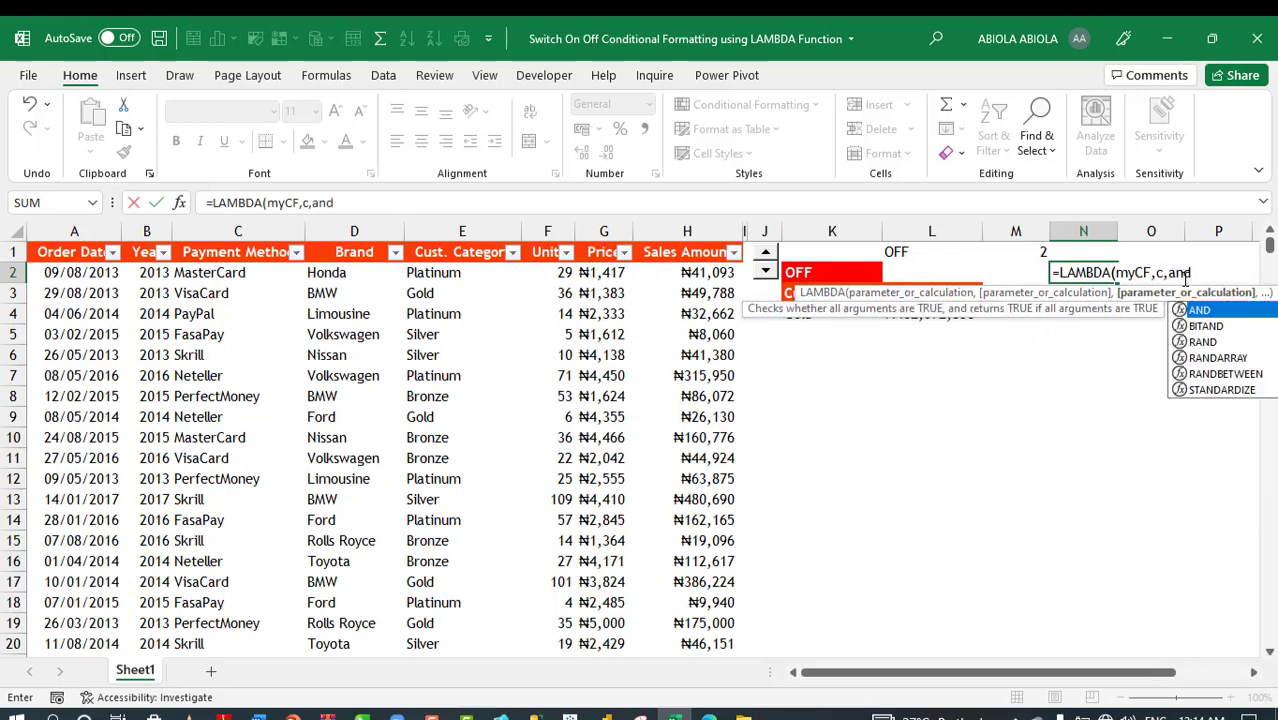
key(Tab)
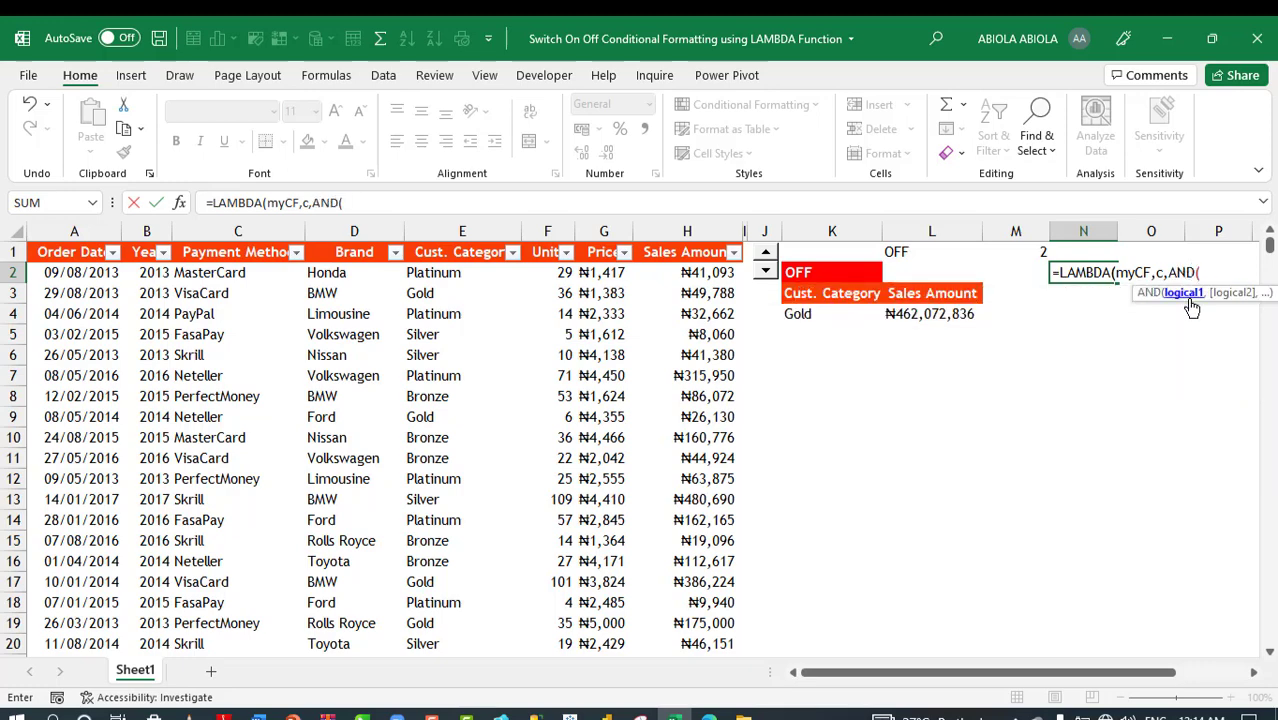
Enter the AND function's first logical test in N2, comparing Sales[@[Cust. Category]] with the absolute reference $K$4
click(463, 277)
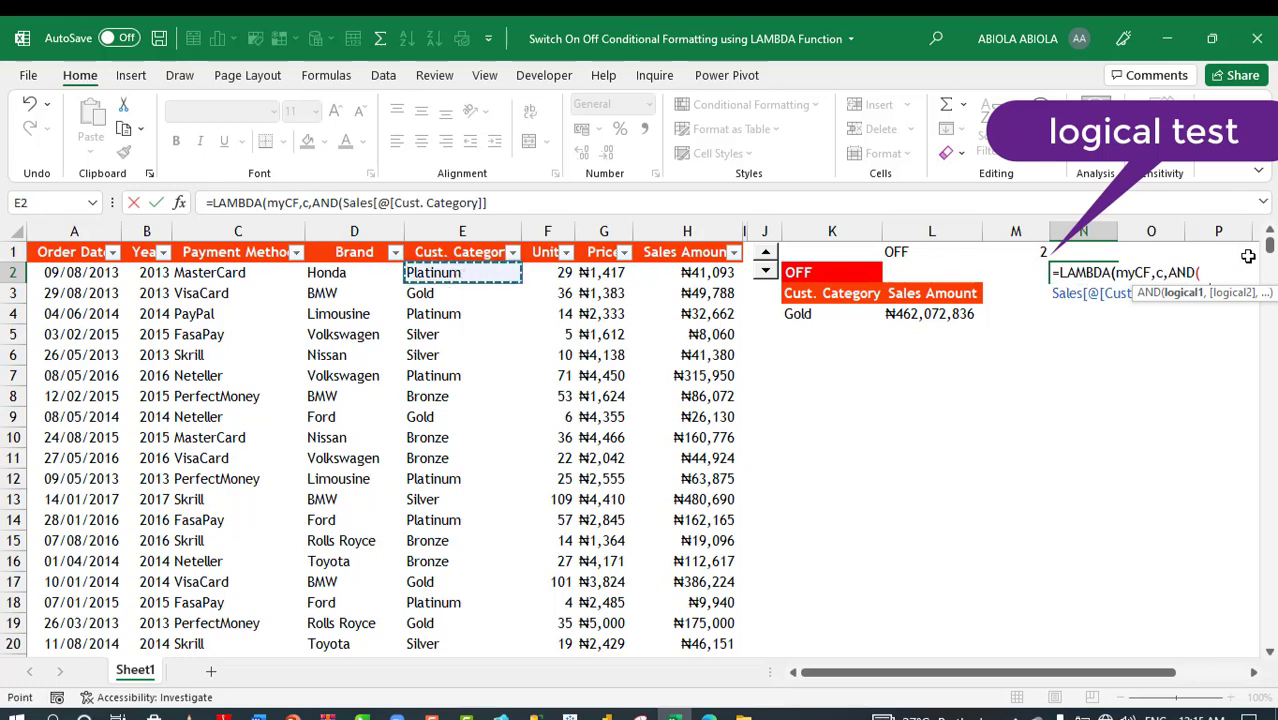
drag(1227, 297, 1197, 378)
text(=)
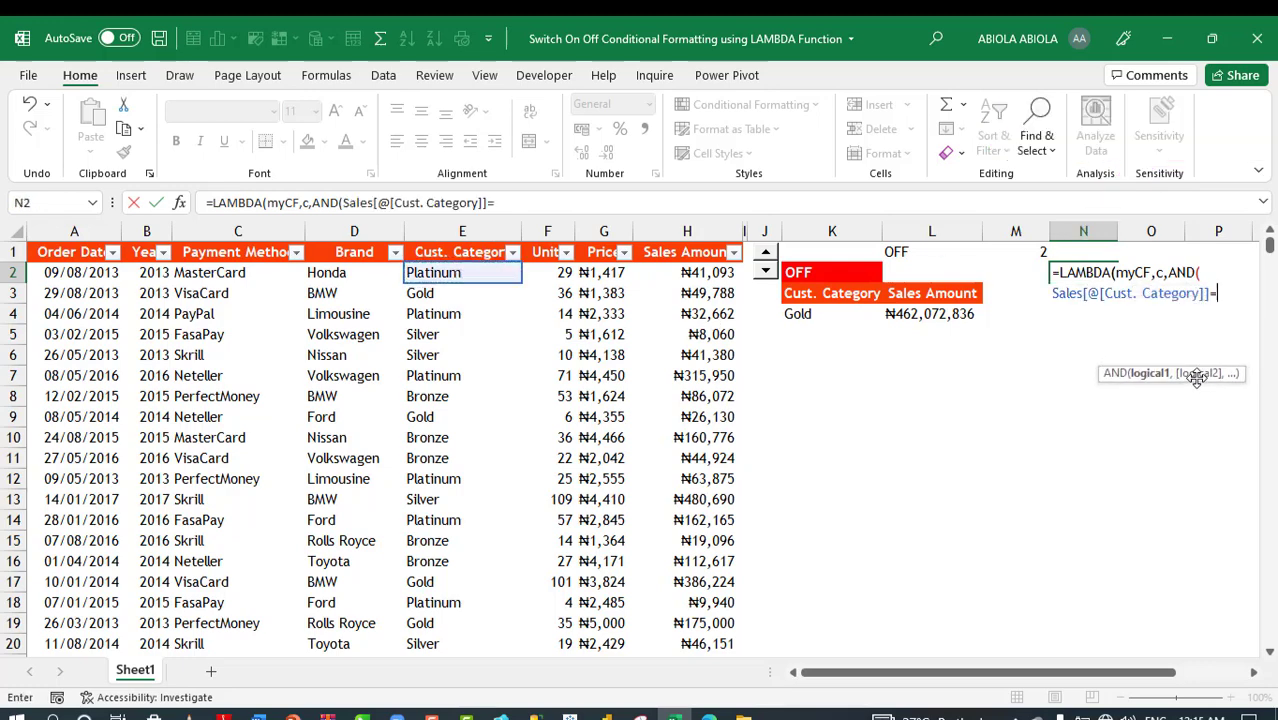
click(814, 314)
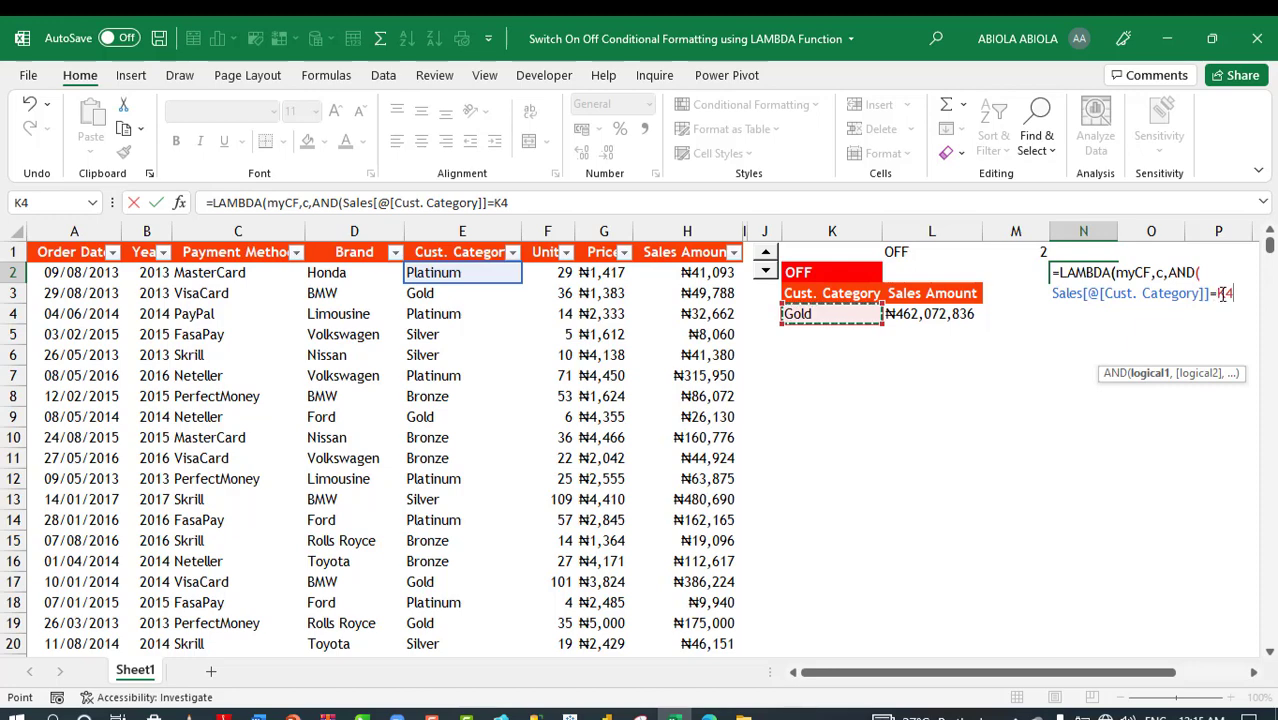
key(F4)
text(,)
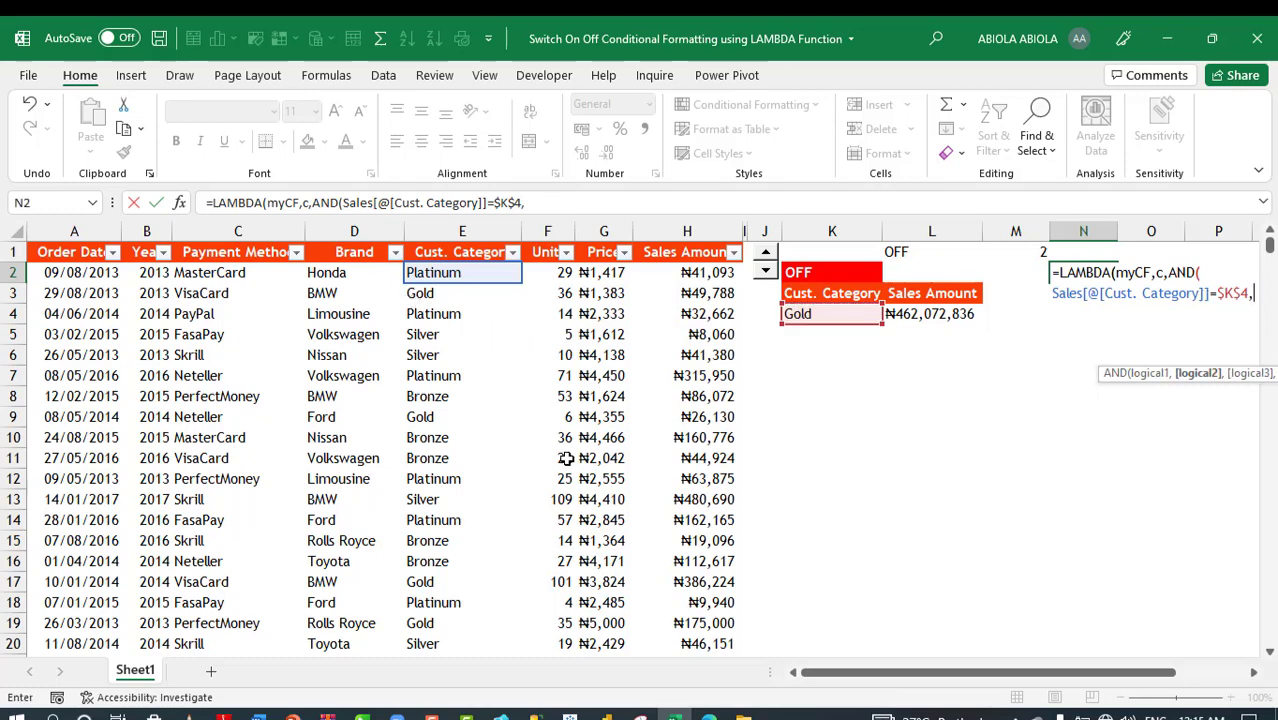
Add the second logical test $L$1="ON" and close both the AND and LAMBDA functions
click(928, 251)
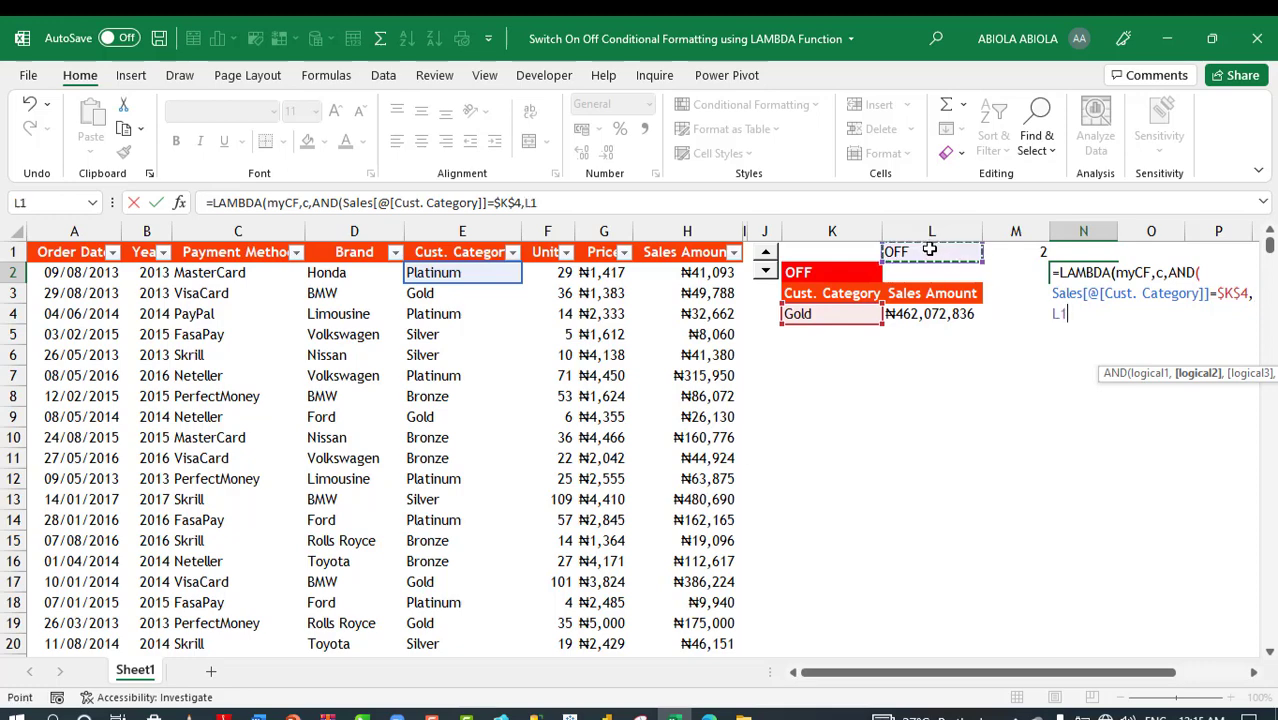
key(F4)
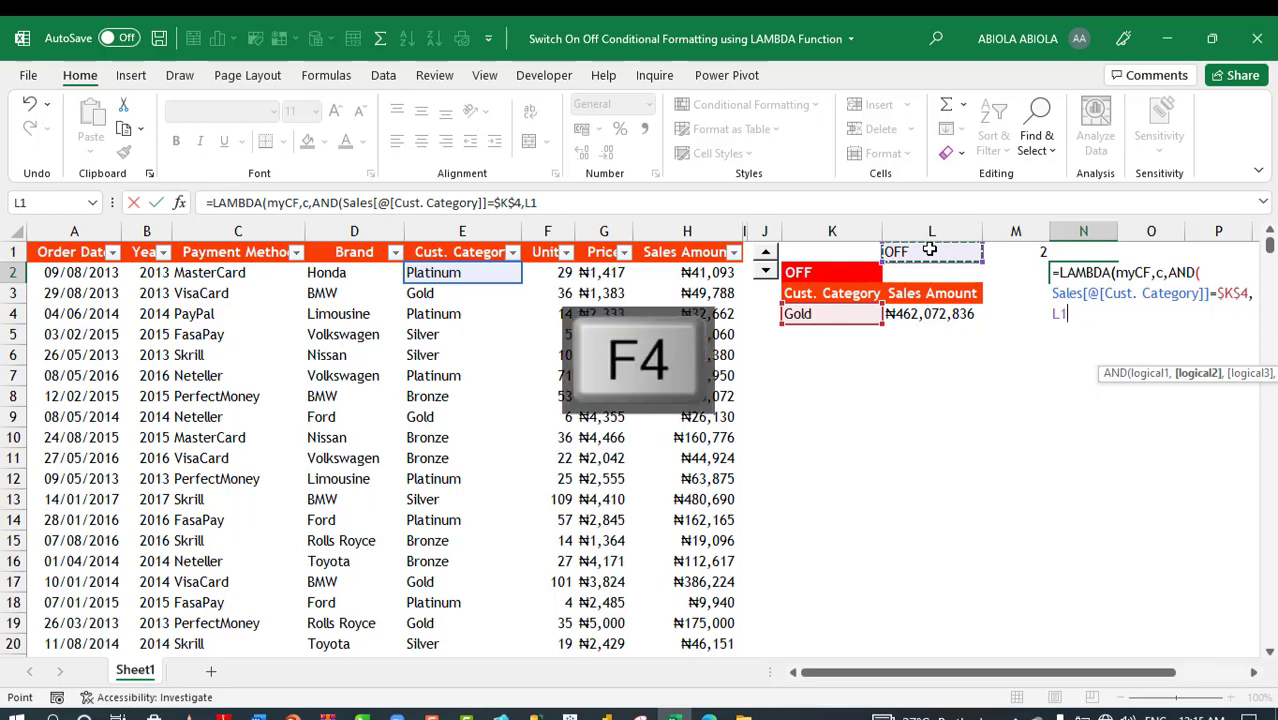
text(=)
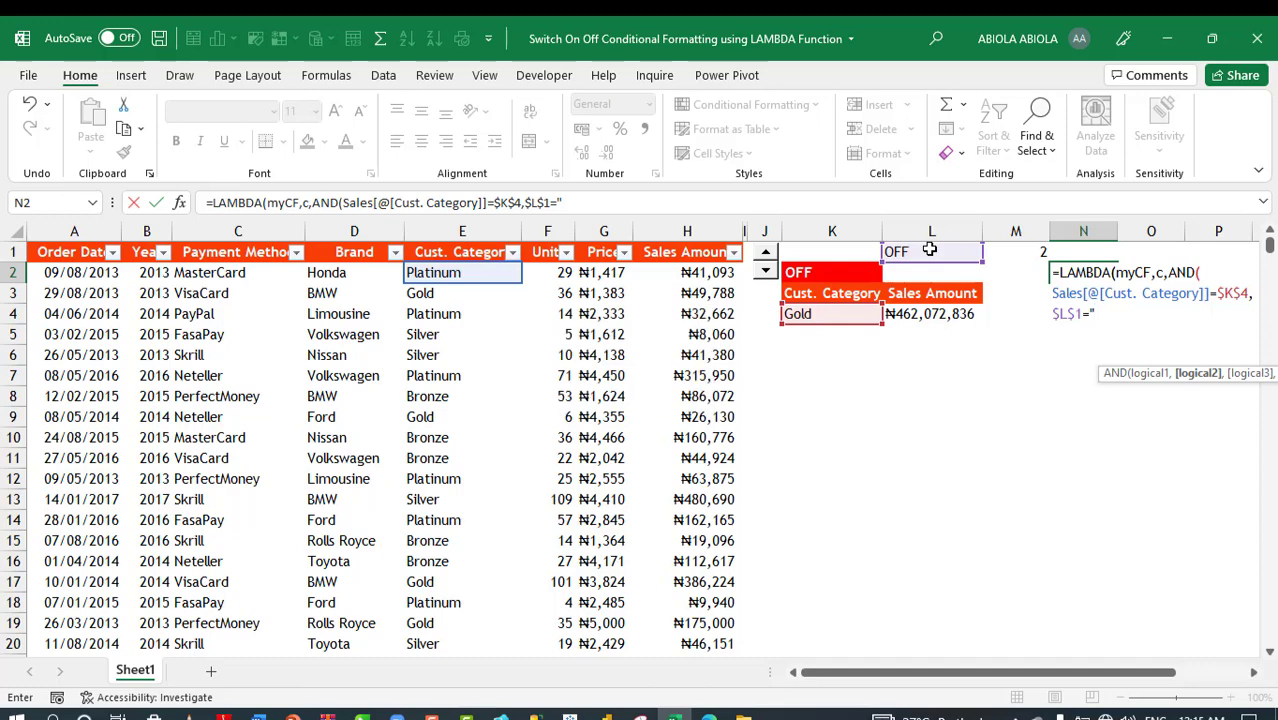
text("ON"))
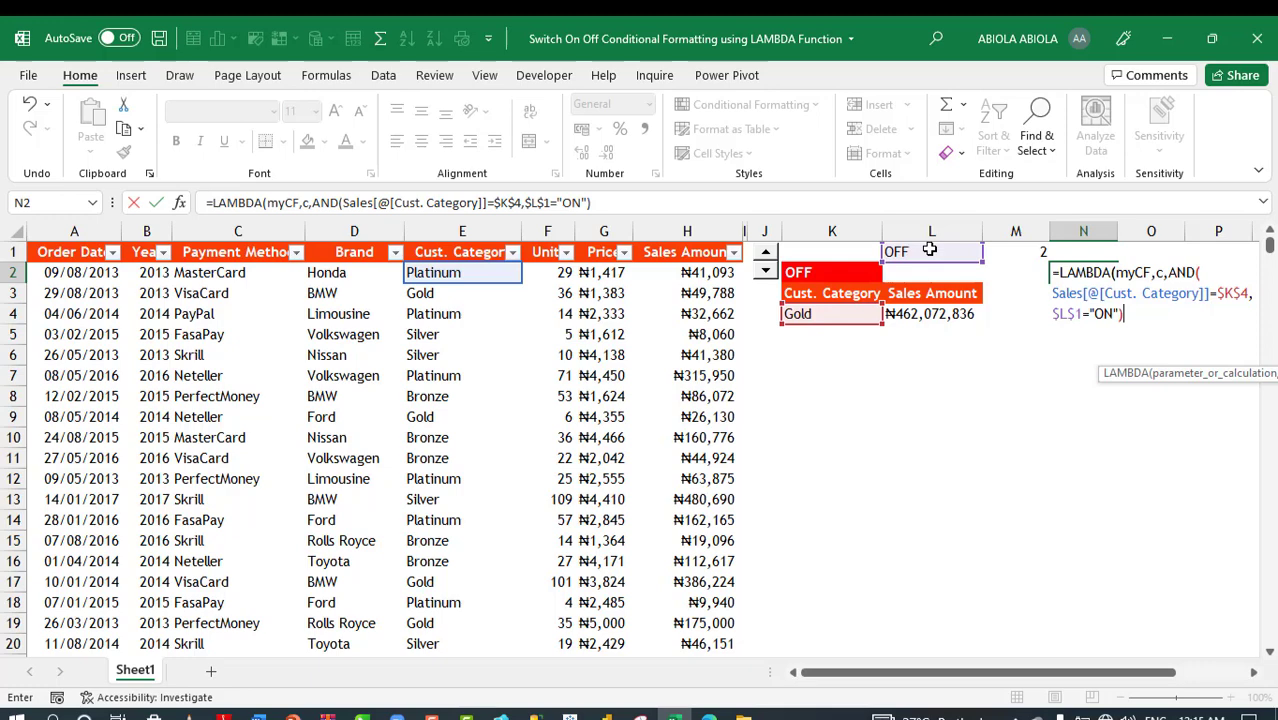
text())
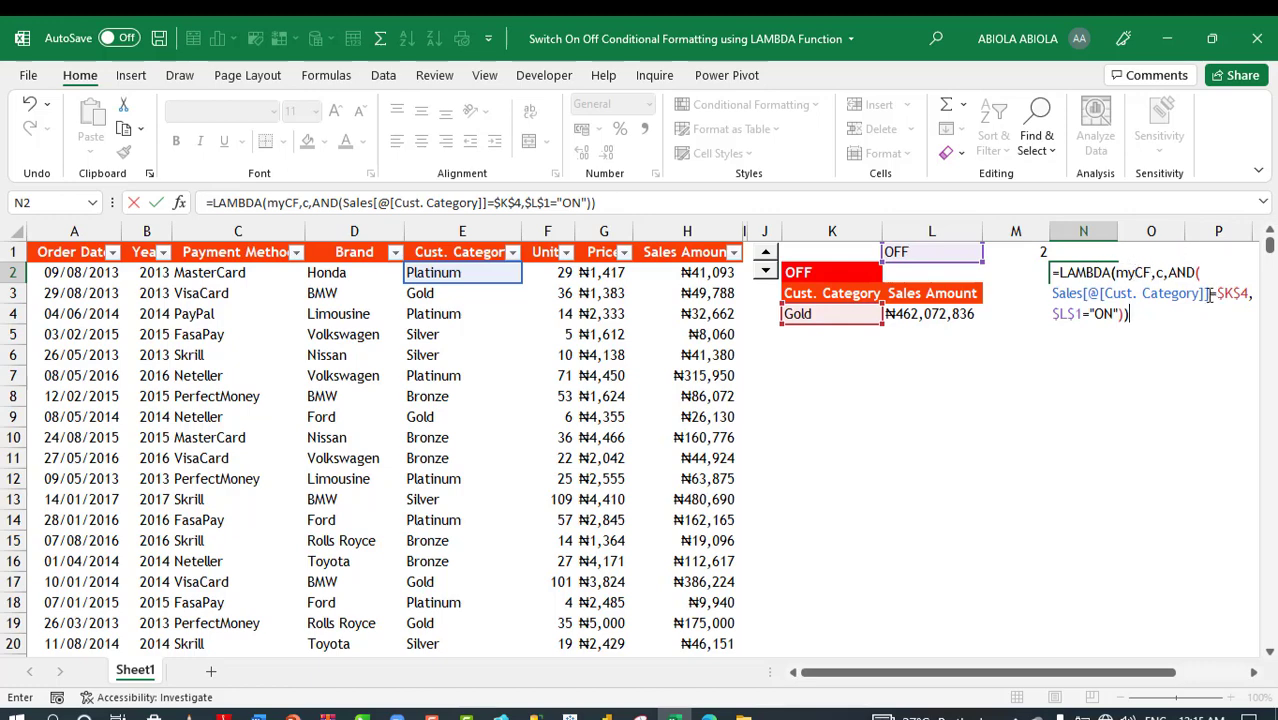
Replace the Sales[@[Cust. Category]] reference with myCF and $L$1 with c in the N2 LAMBDA, and enter the formula
drag(1211, 296, 1056, 302)
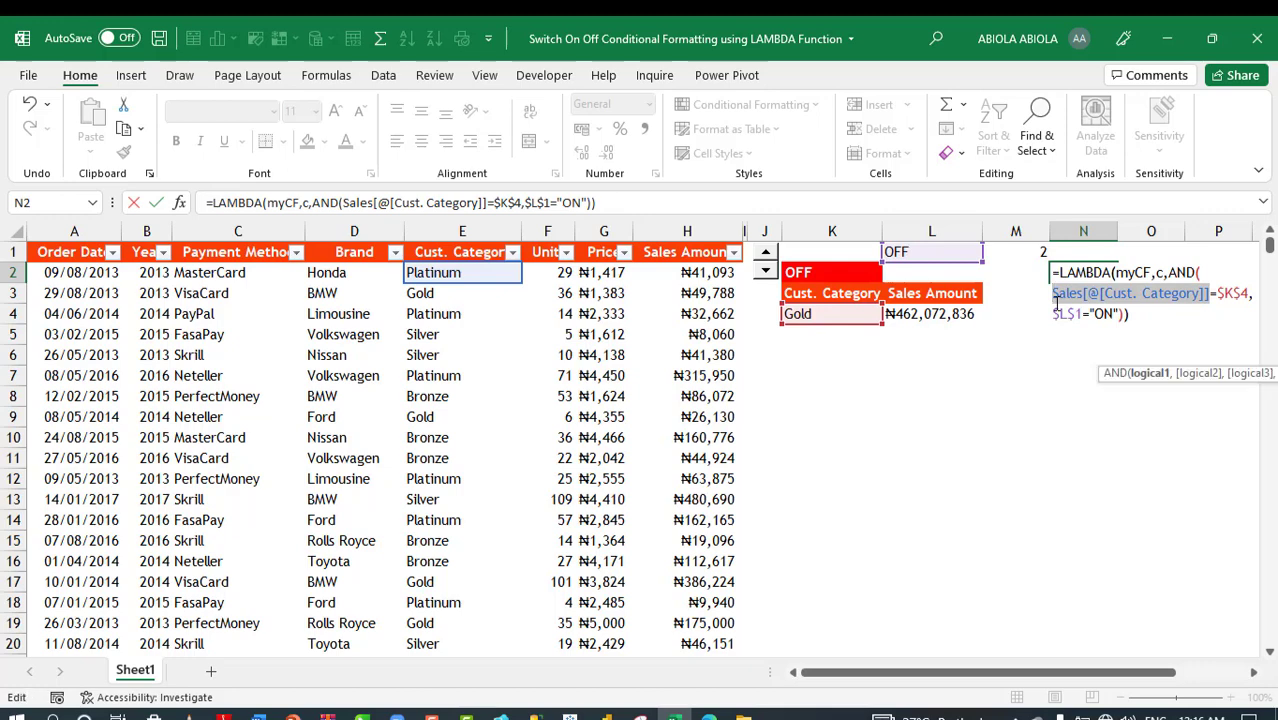
text(my)
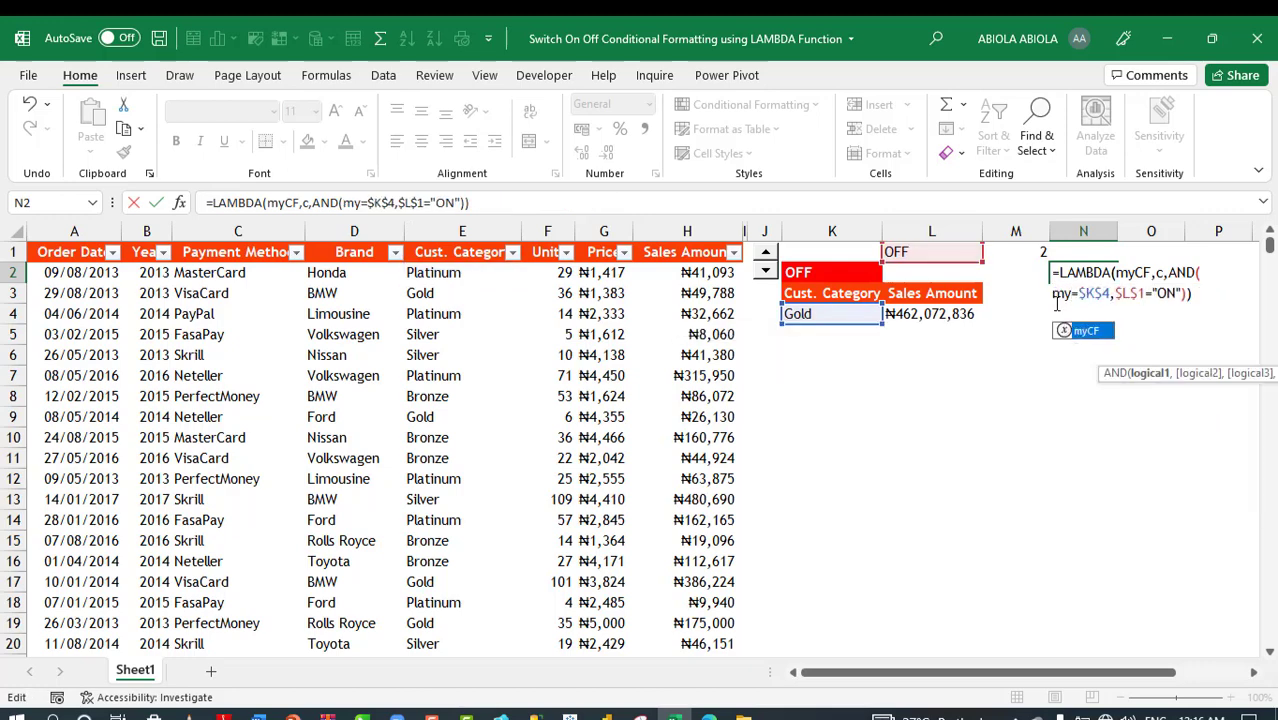
key(Tab)
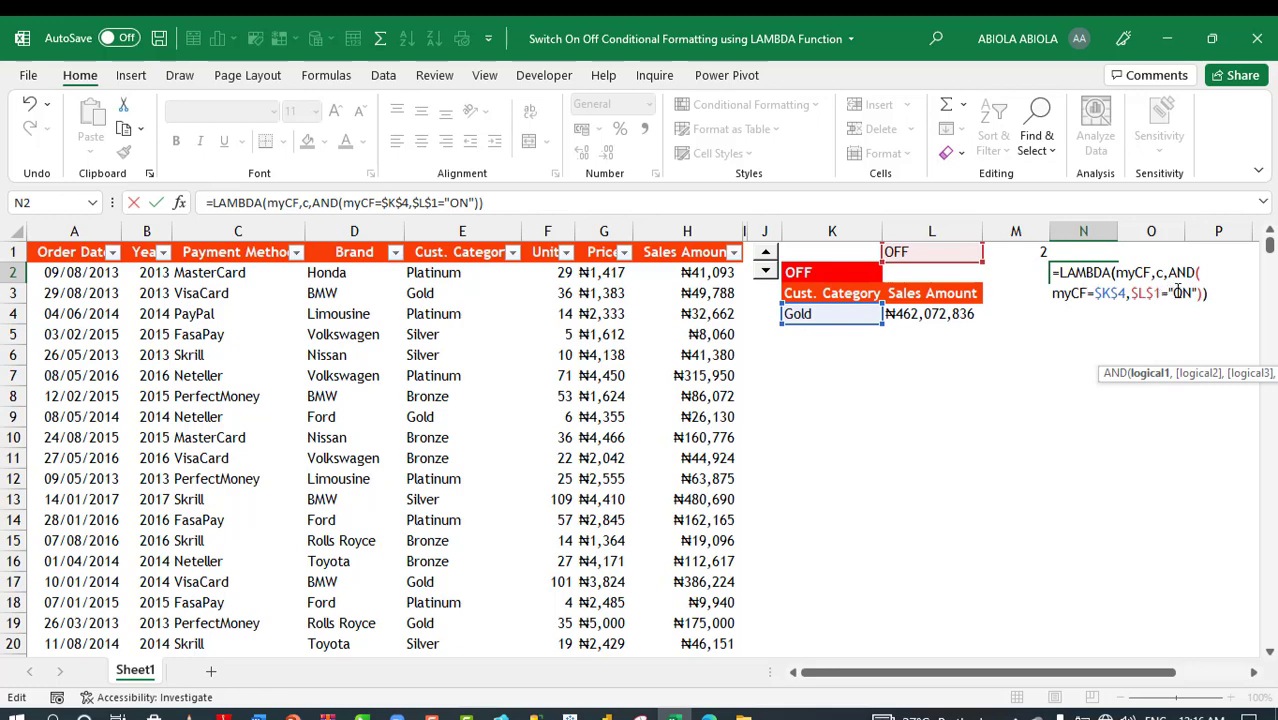
drag(1160, 293, 1133, 293)
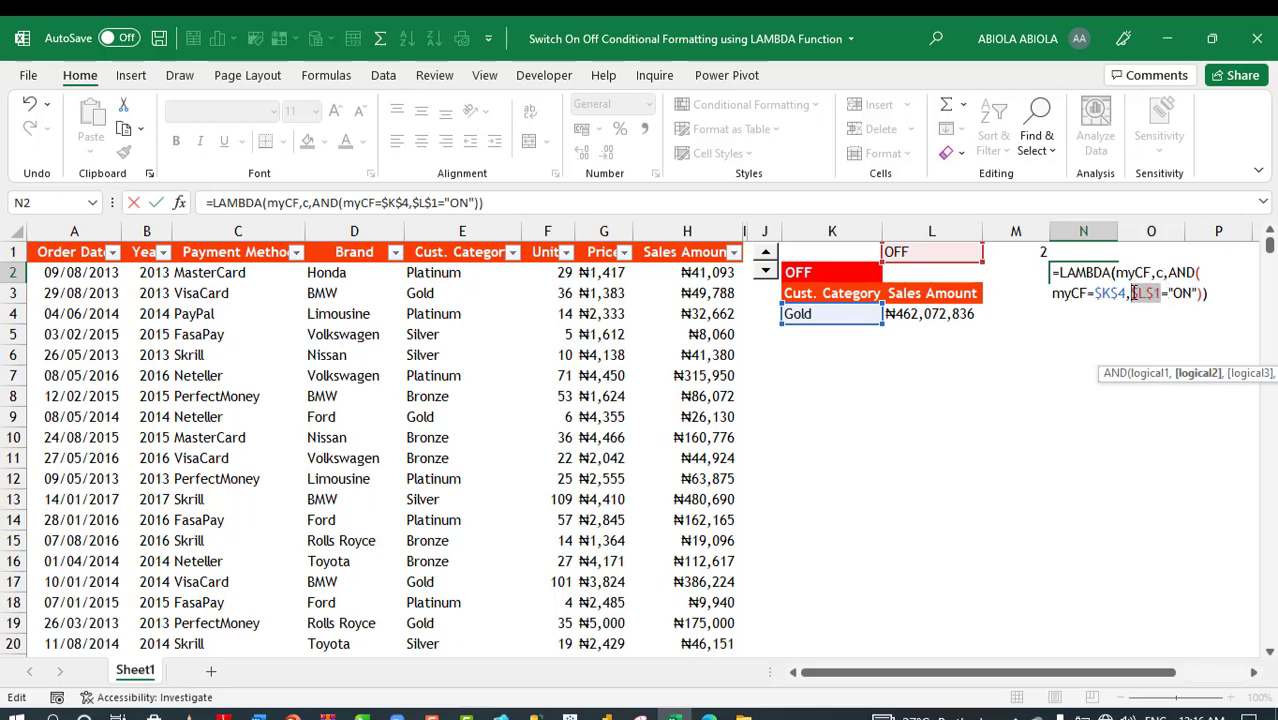
text(c)
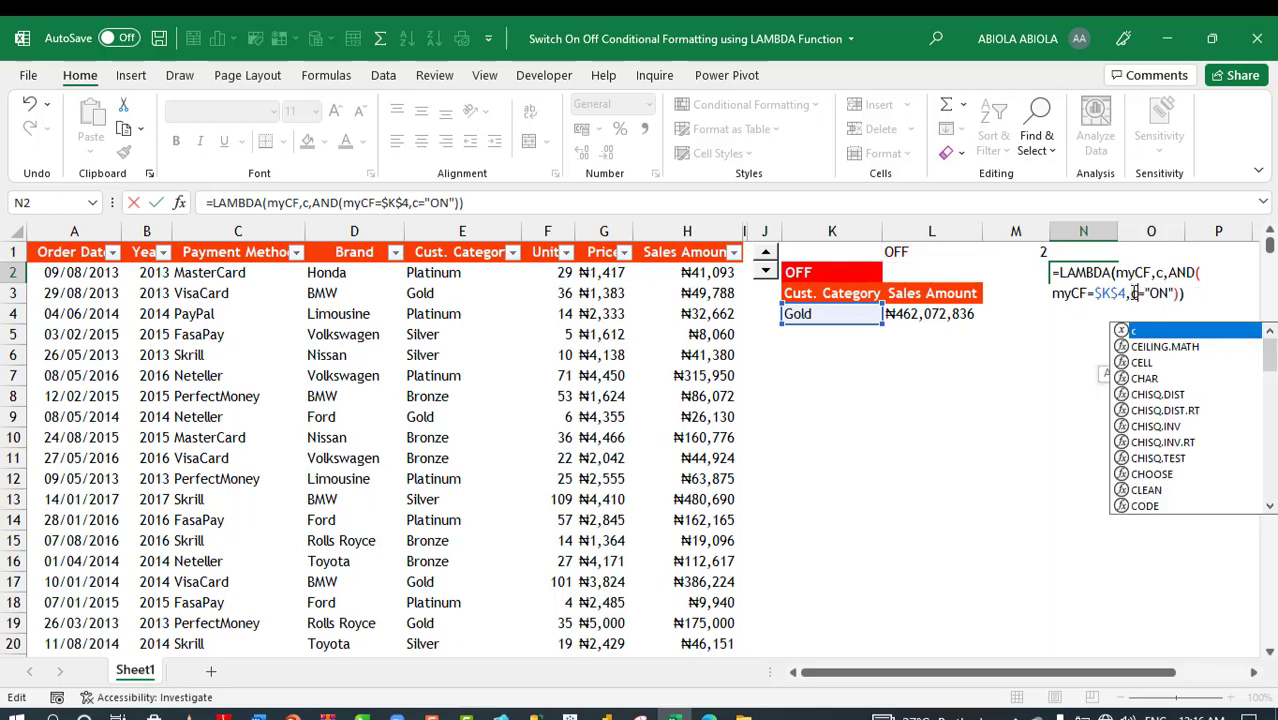
click(1203, 293)
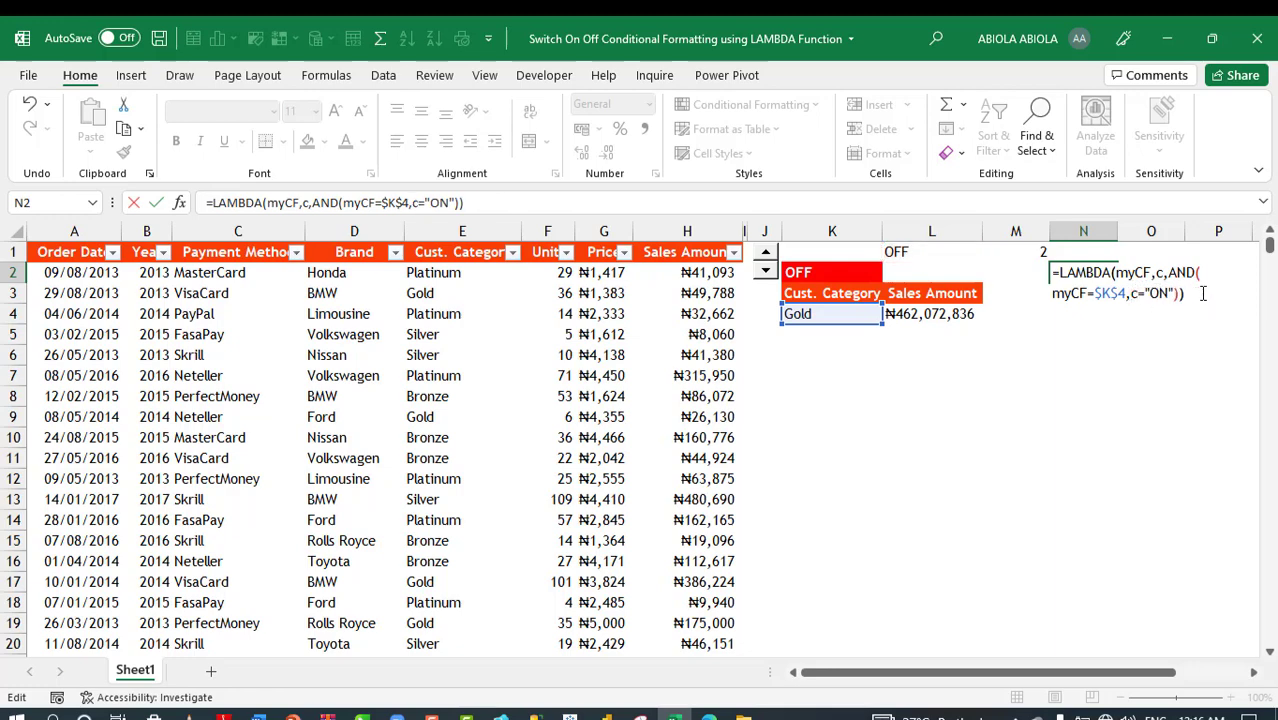
key(ctrl+Return)
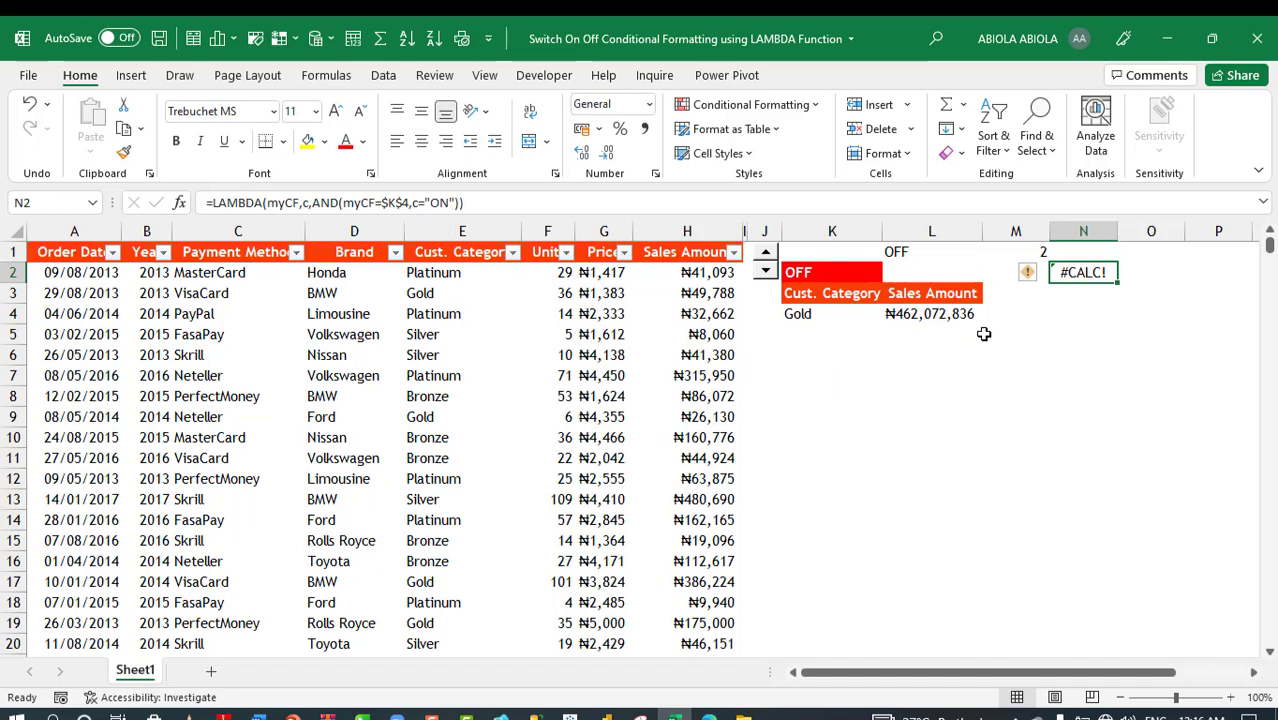
Append the call arguments (Sales[@[Cust. Category]],$L$1) to the LAMBDA in N2 and enter the formula
key(F2)
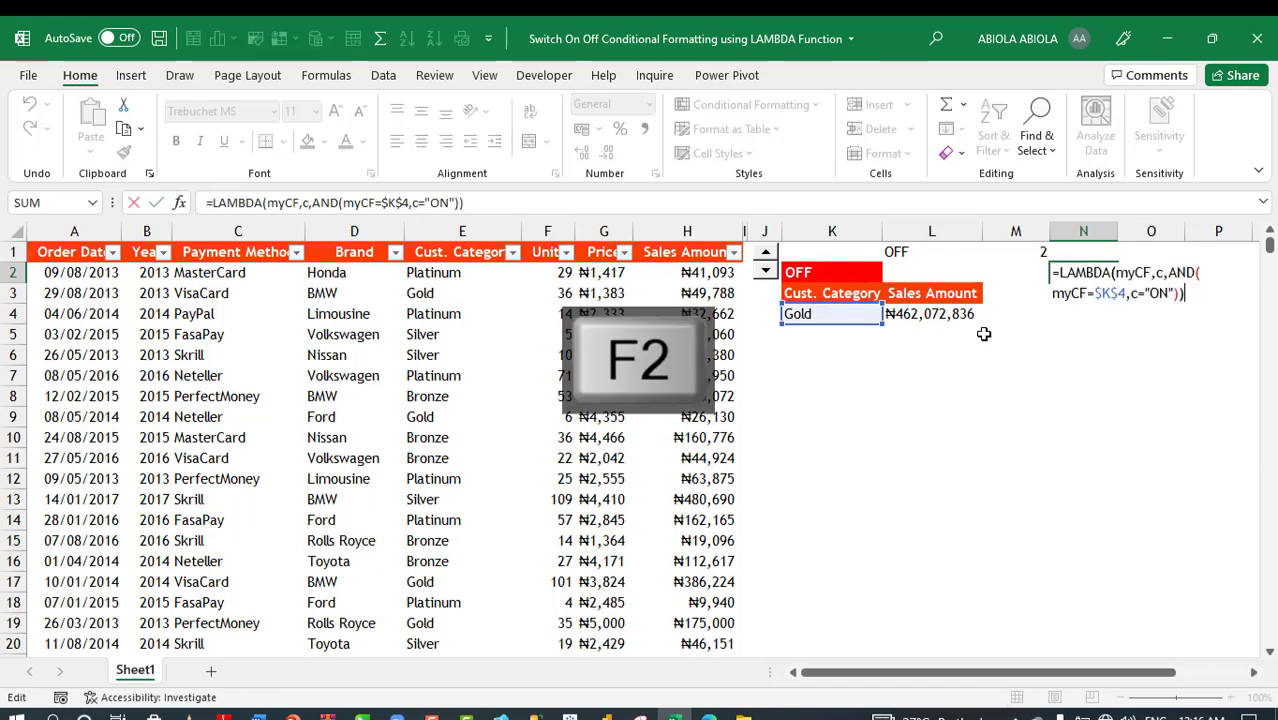
text(()
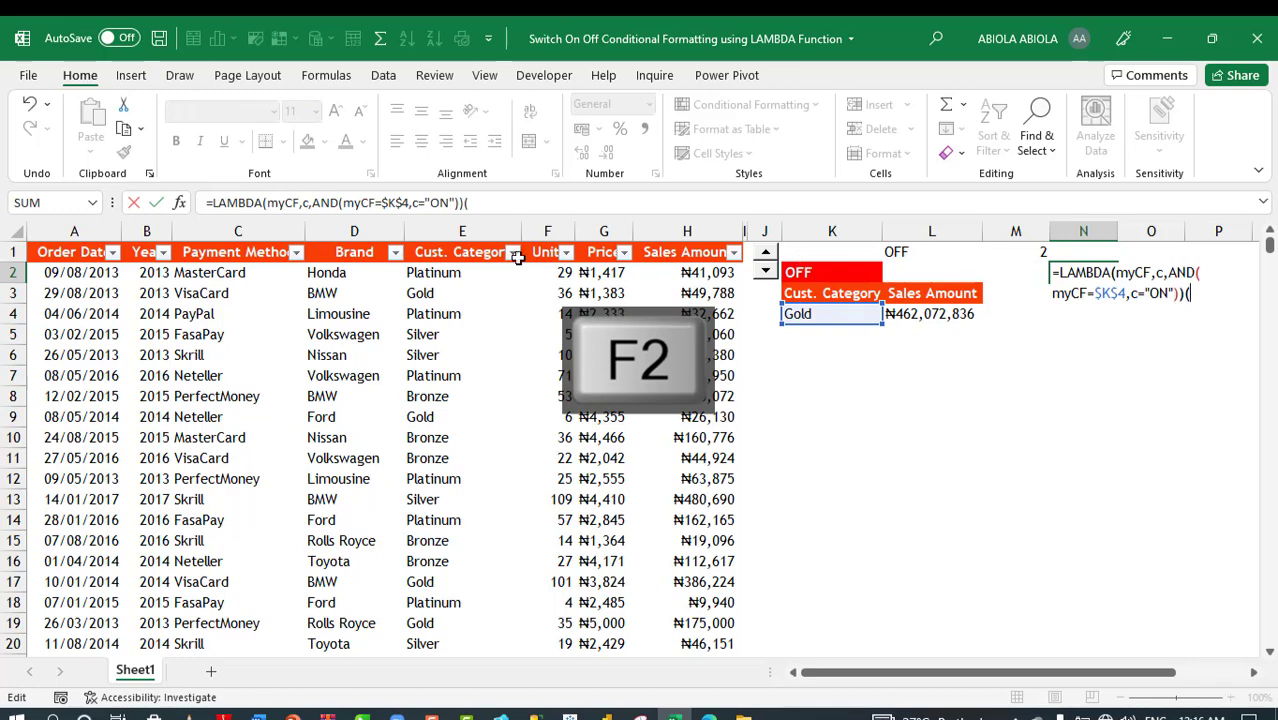
click(424, 274)
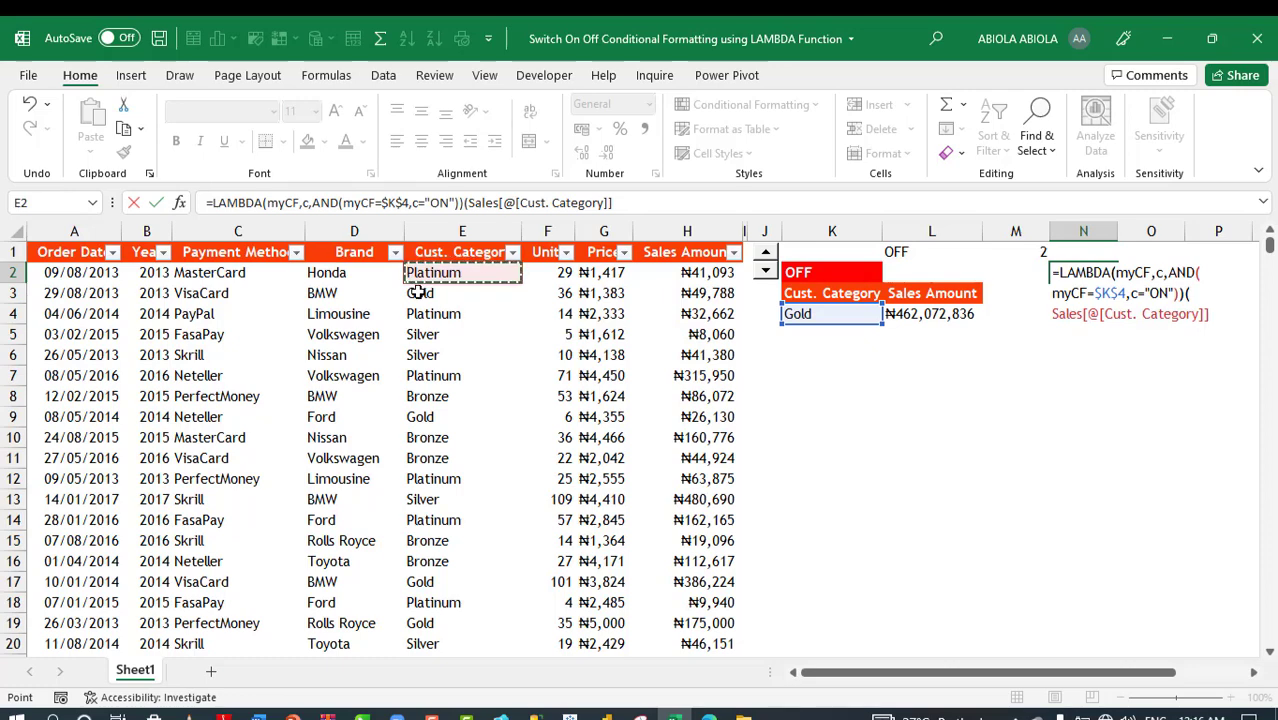
text(,)
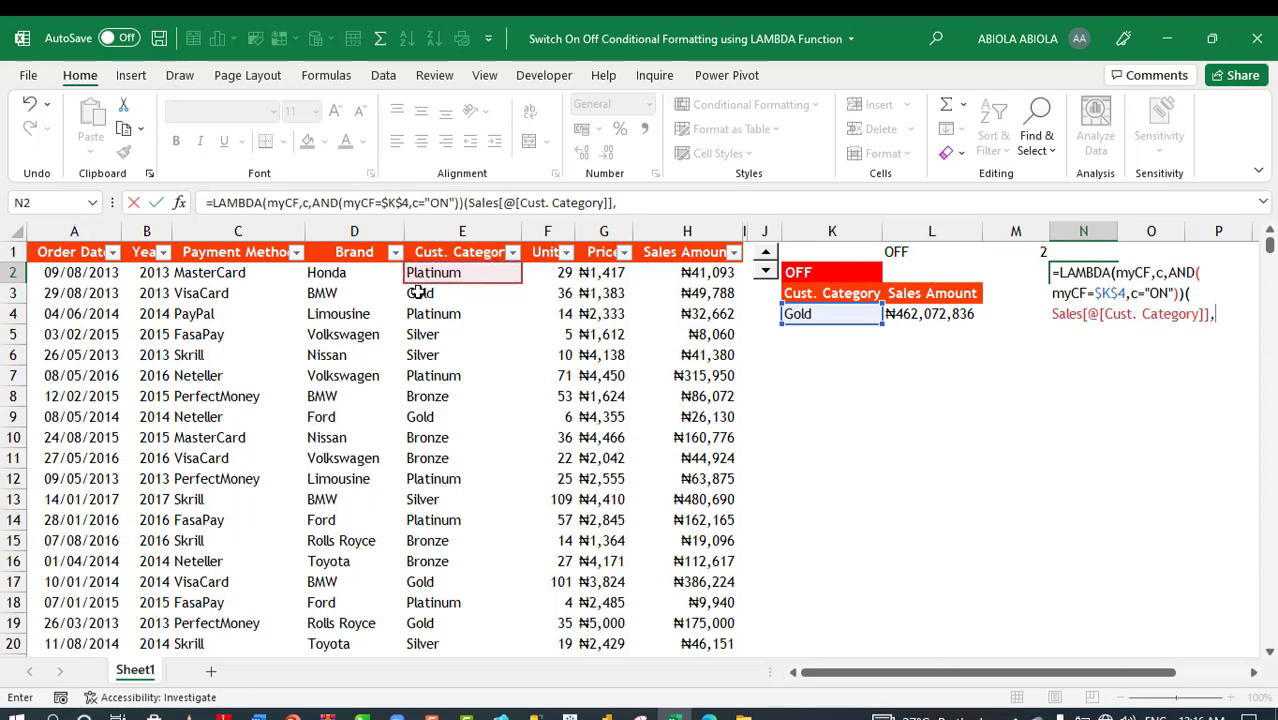
click(919, 252)
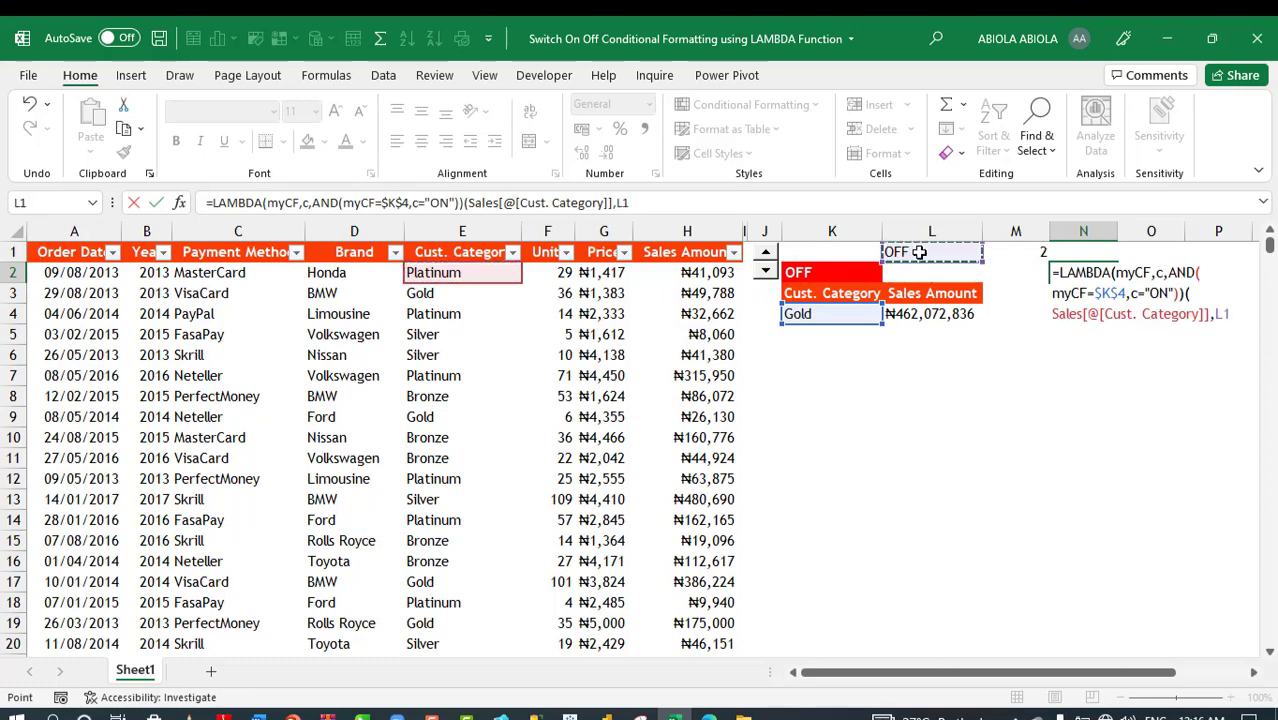
key(F4)
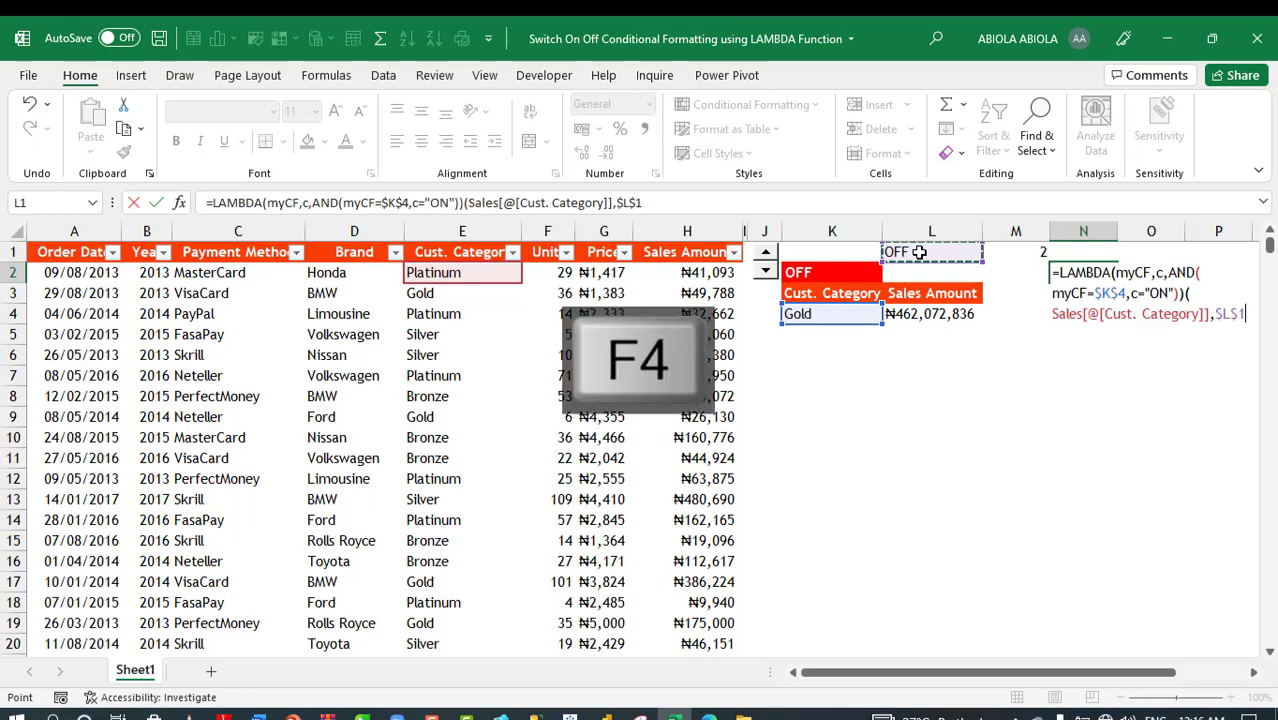
text())
key(ctrl+Return)
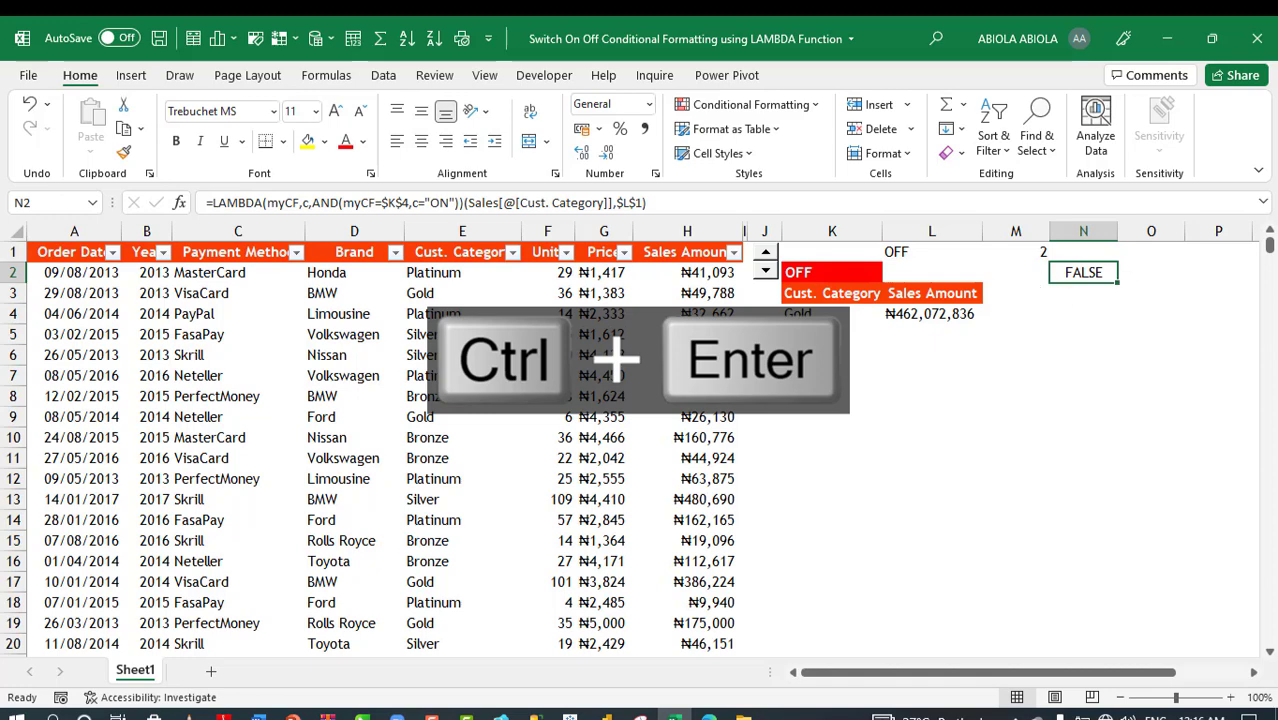
Test the formula by stepping the spinner to 1 and choosing Platinum in K4, checking the L1 and E2 inputs
click(822, 311)
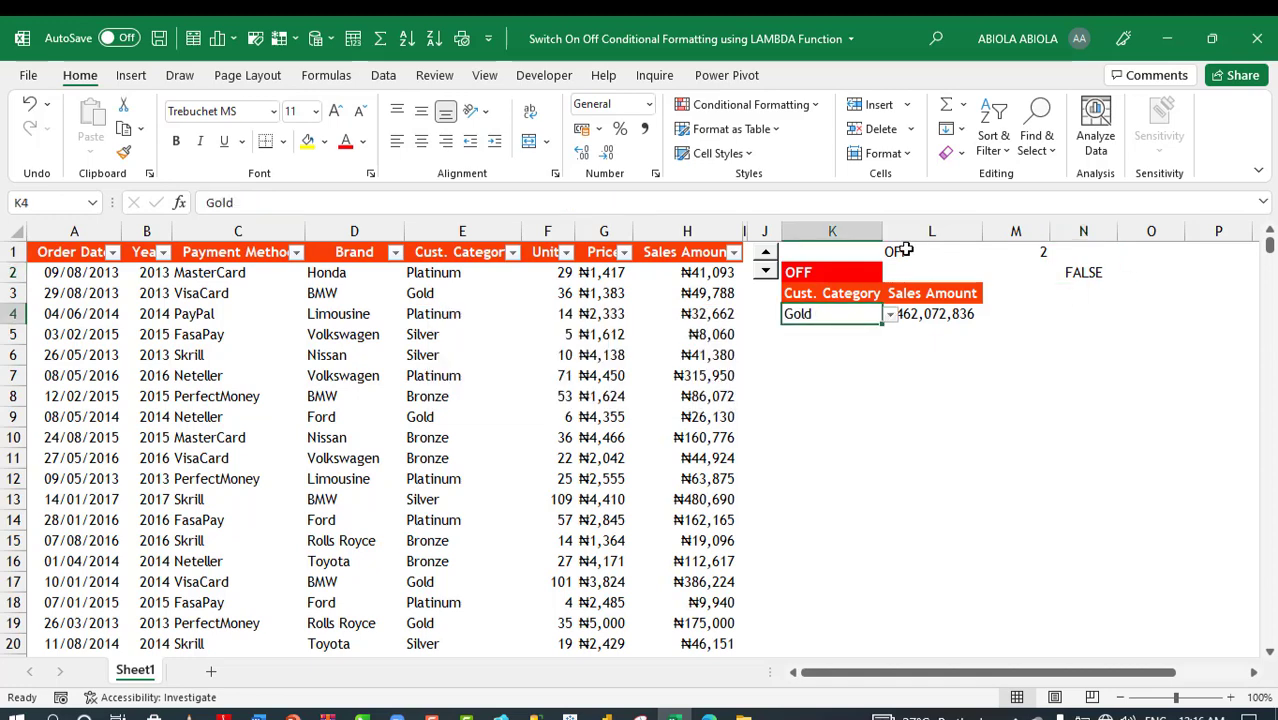
click(766, 270)
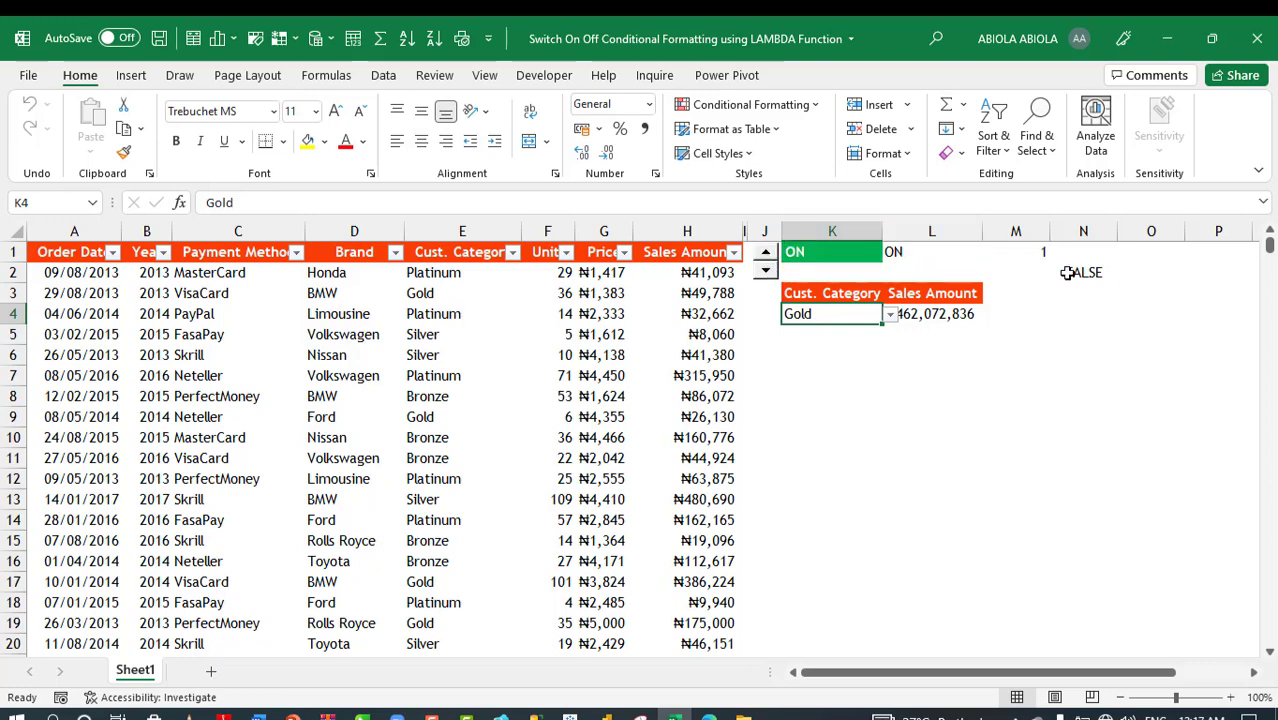
click(890, 315)
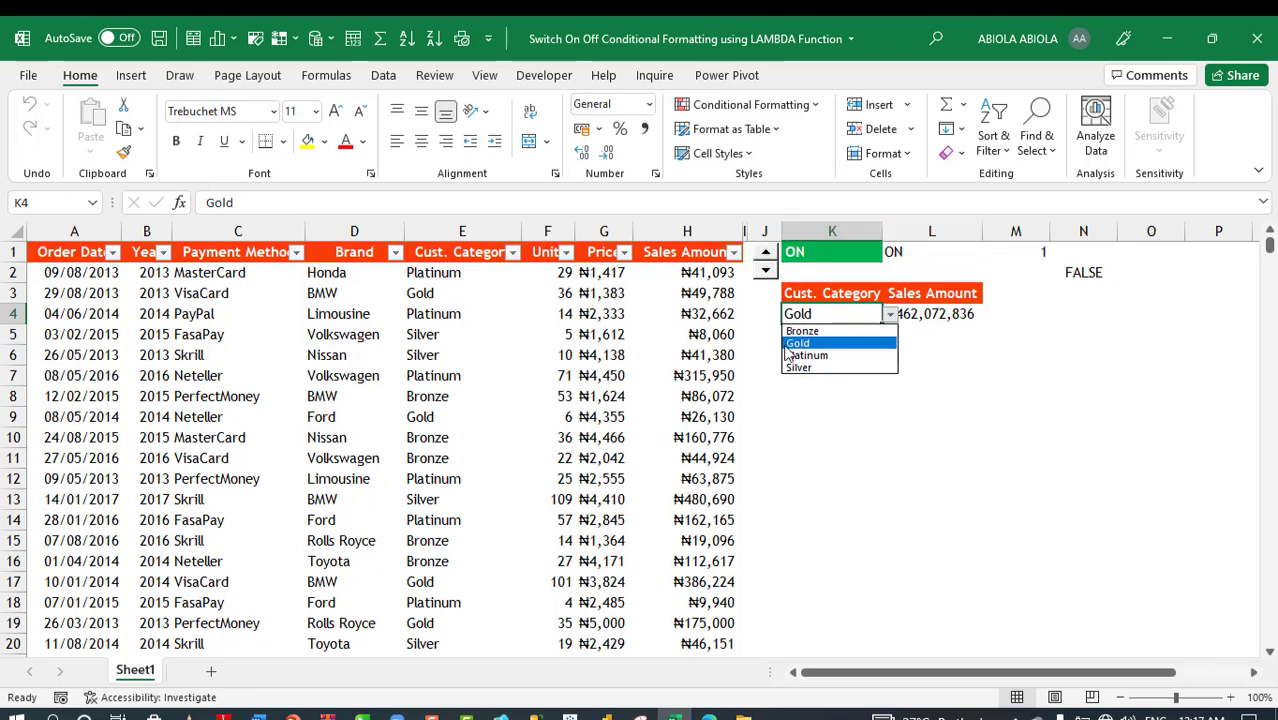
click(793, 357)
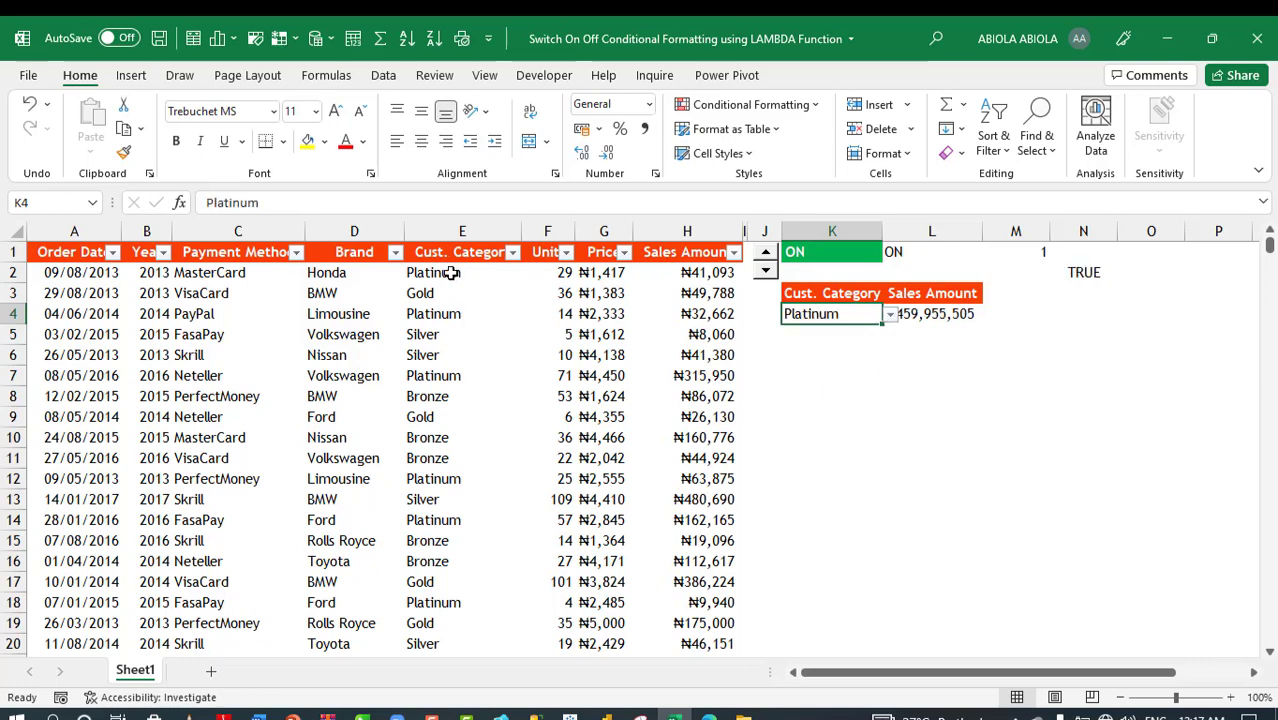
click(920, 252)
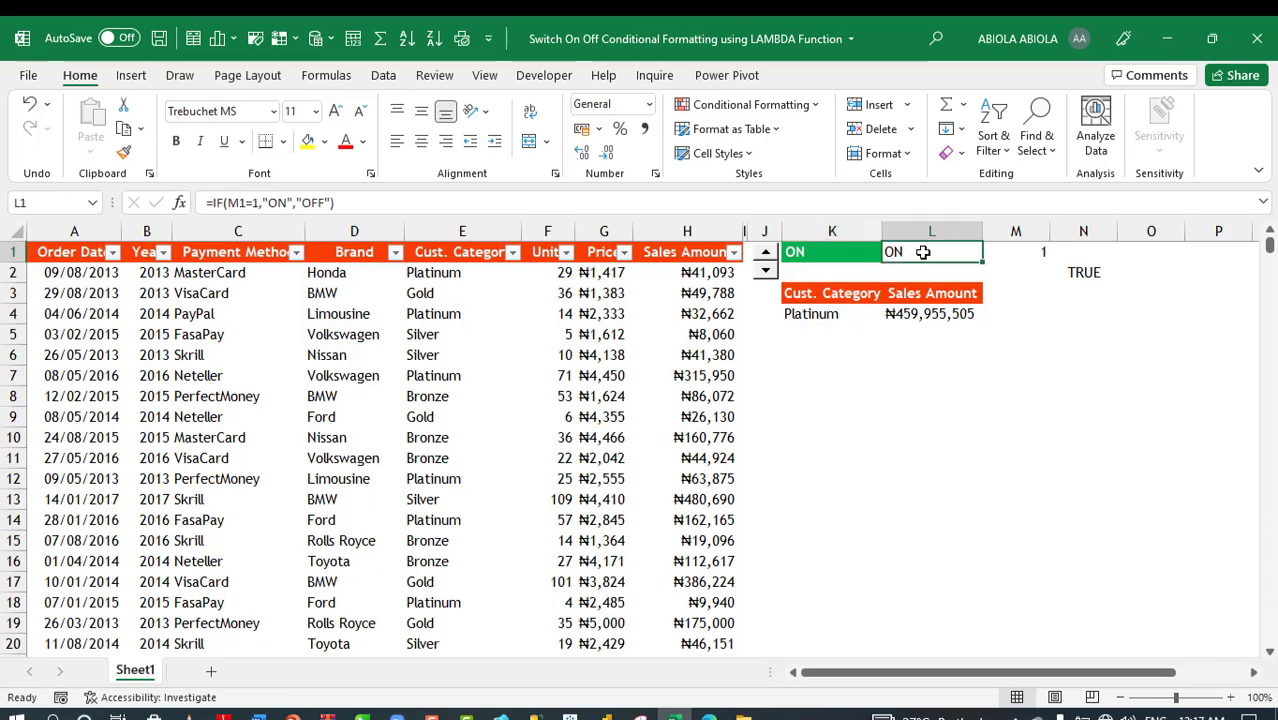
click(428, 272)
click(857, 314)
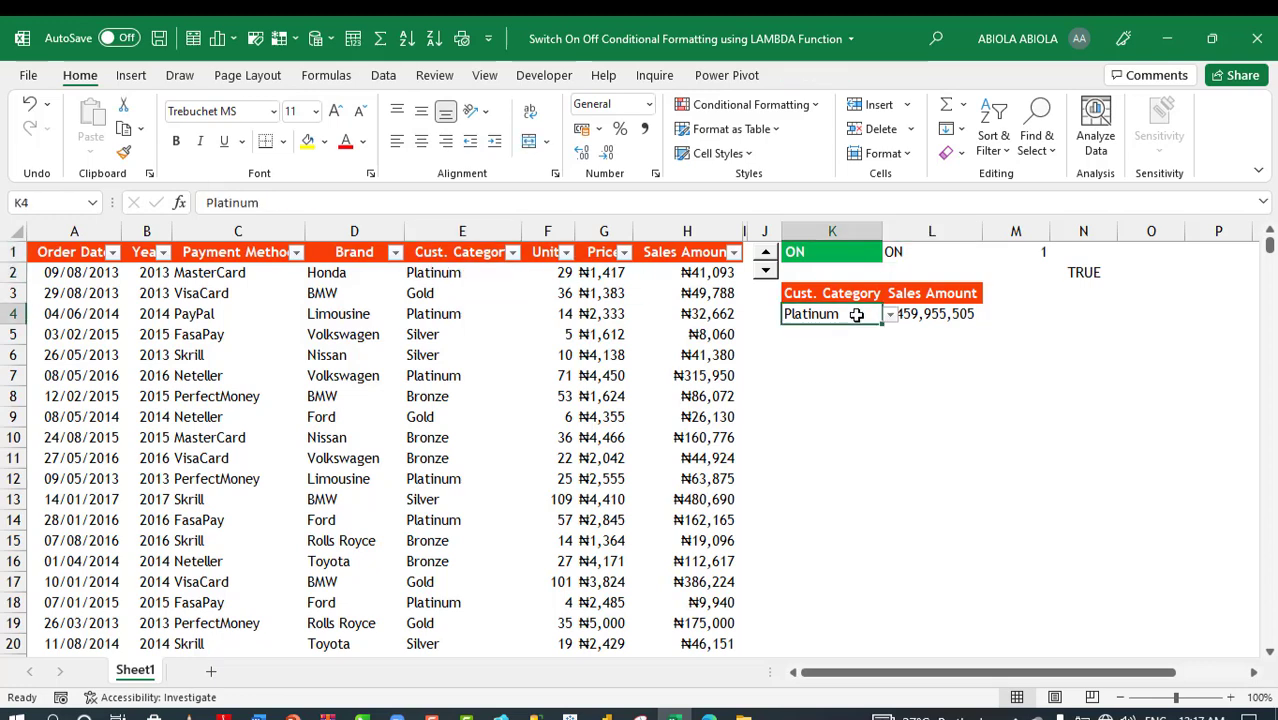
Fill the N2 formula down to N20 and check row 4's customer category against its result
click(1100, 274)
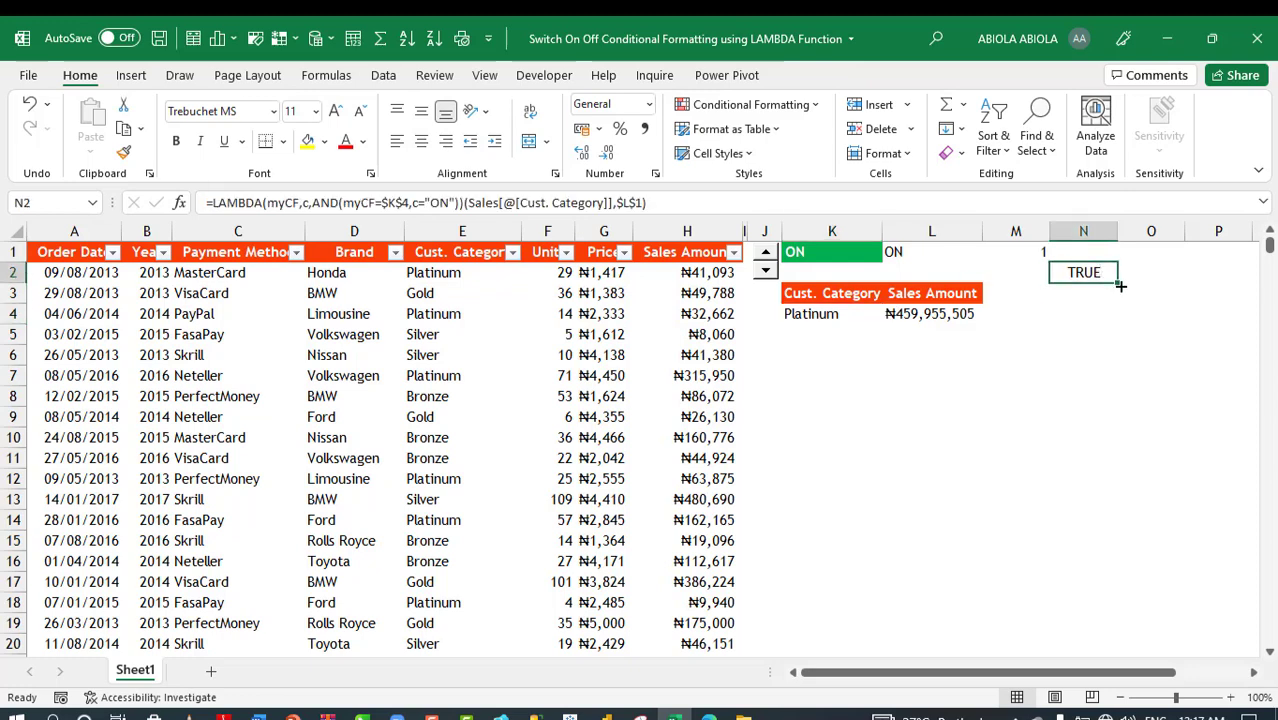
drag(1120, 286, 1108, 647)
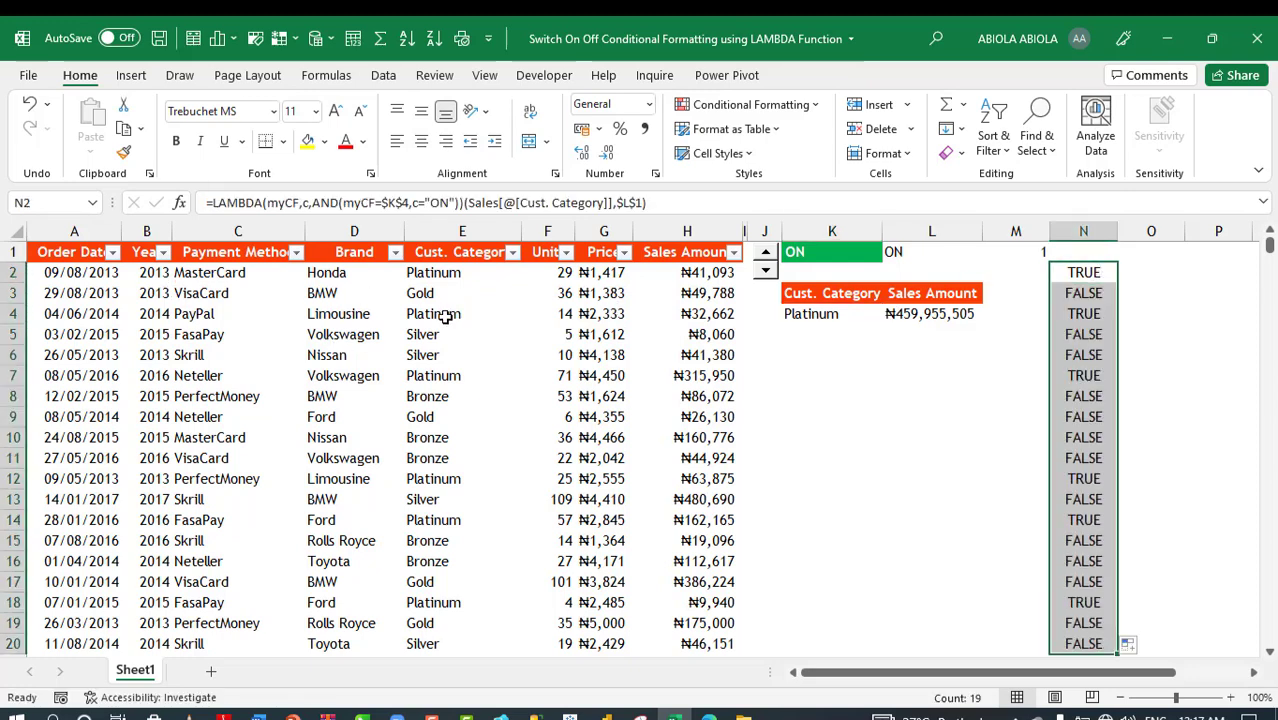
click(14, 314)
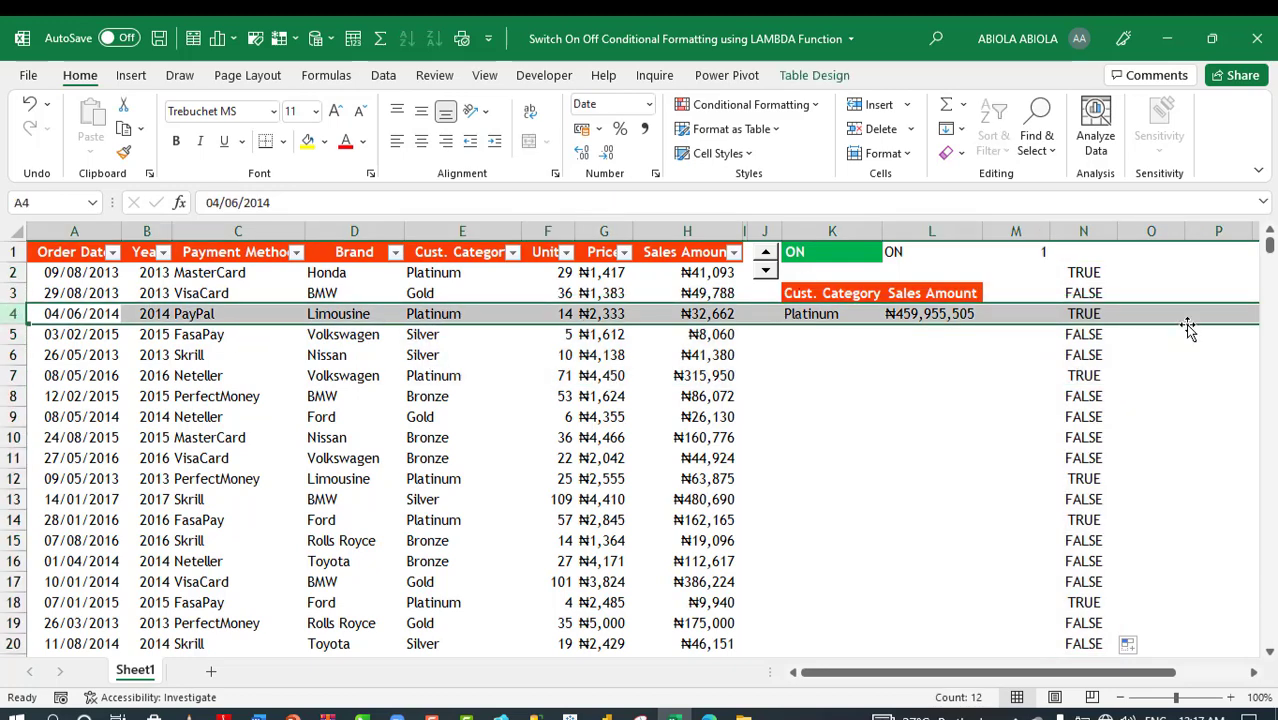
click(1062, 318)
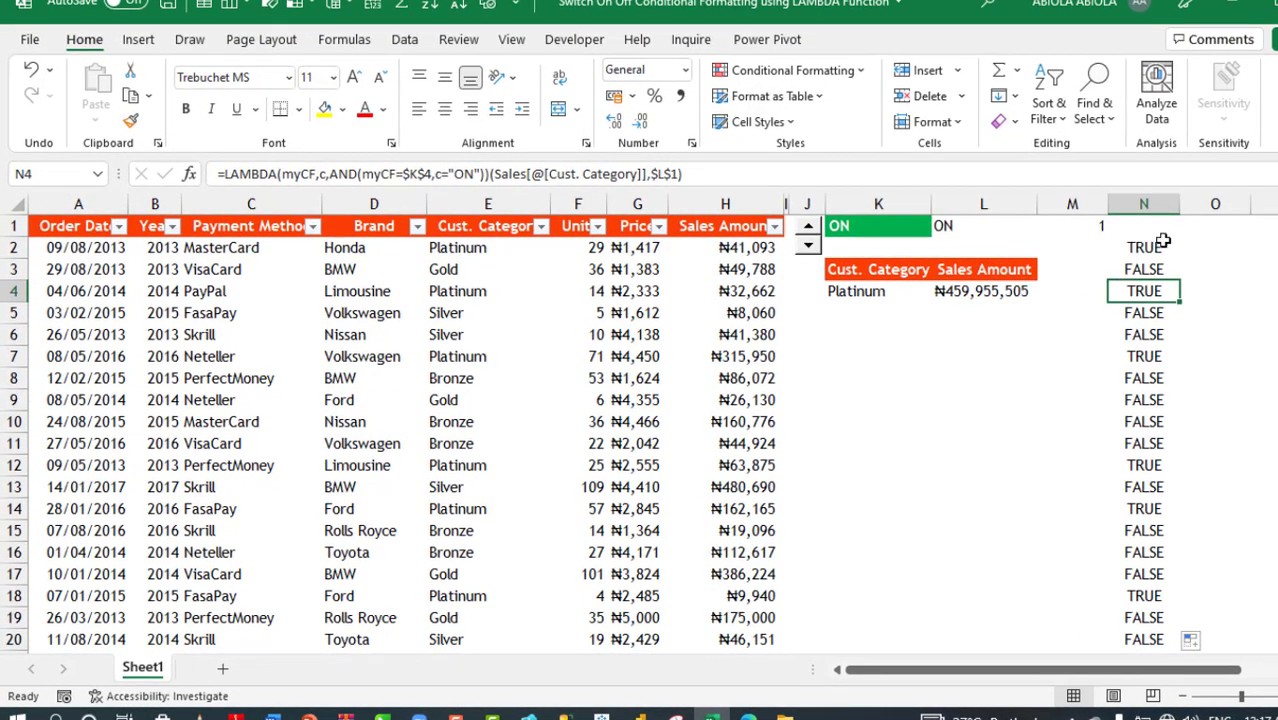
Copy only =LAMBDA(myCF,c,AND(myCF=$K$4,c="ON")) from the N2 formula, excluding the call arguments
click(1140, 248)
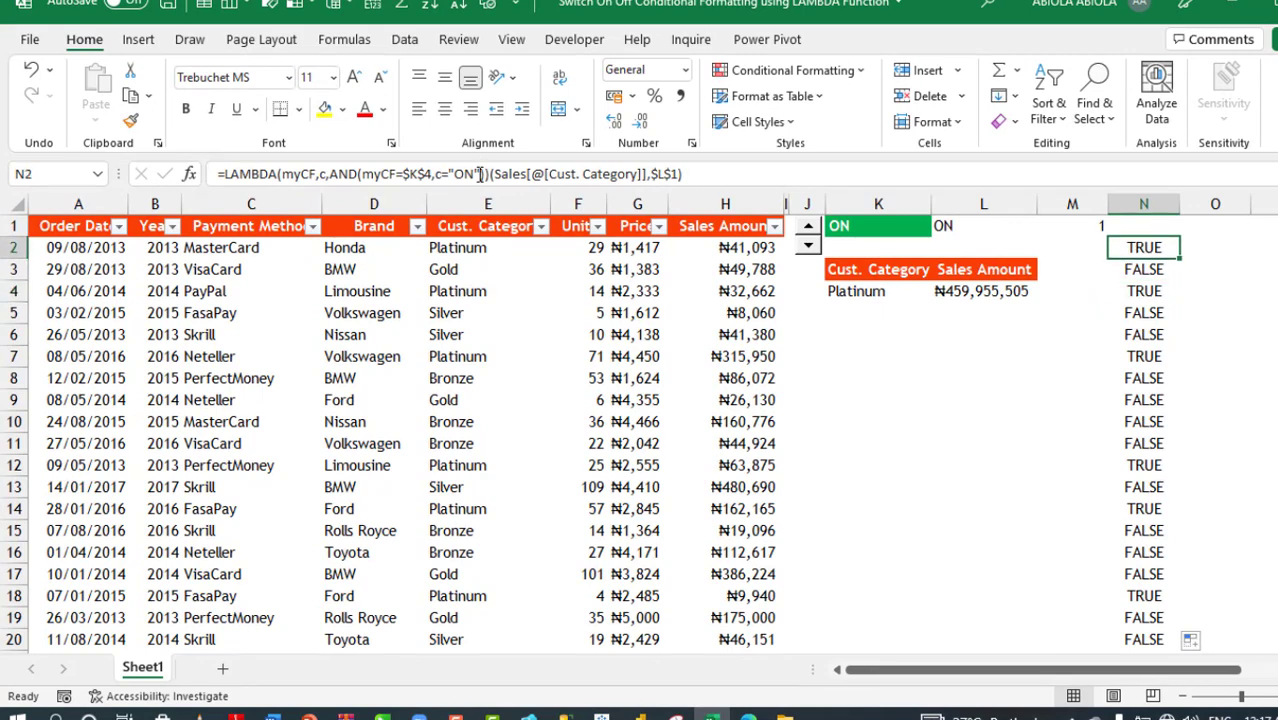
drag(490, 174, 205, 198)
key(ctrl+c)
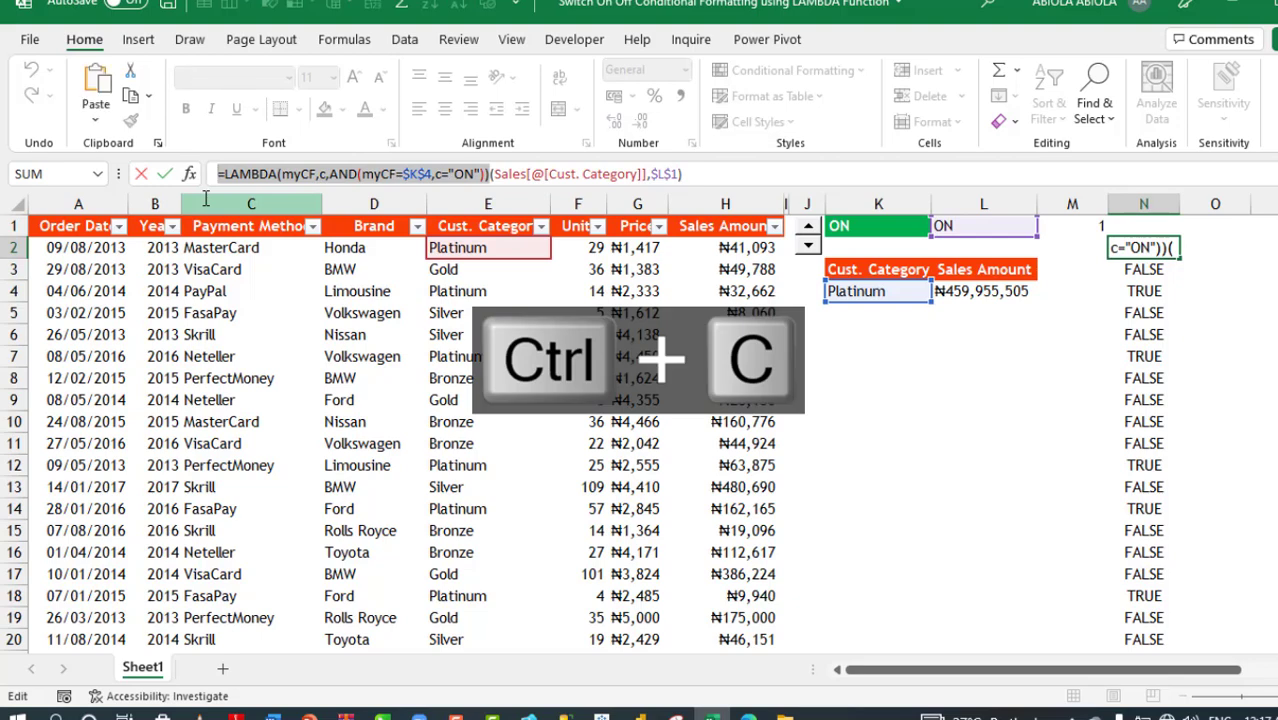
Define a workbook-scoped name MyConditionalFormatting that refers to the copied formula =LAMBDA(myCF,c,AND(myCF=$K$4,c="ON"))
key(Escape)
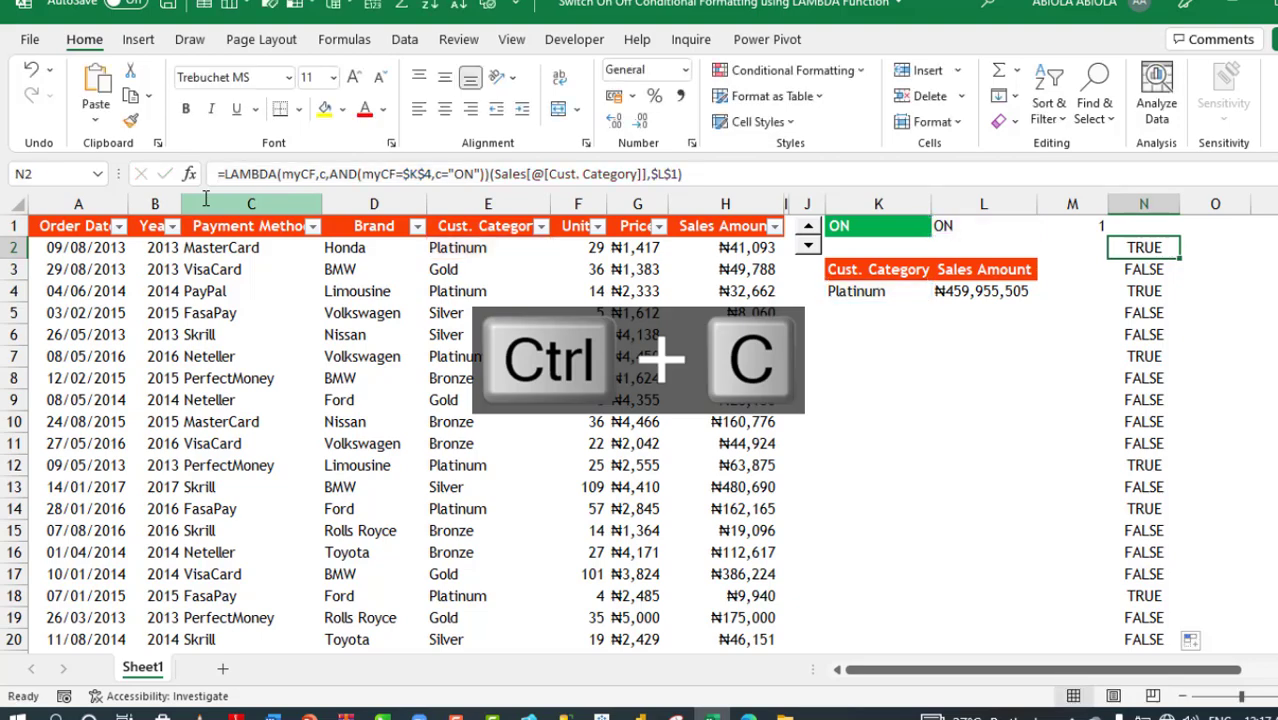
click(344, 42)
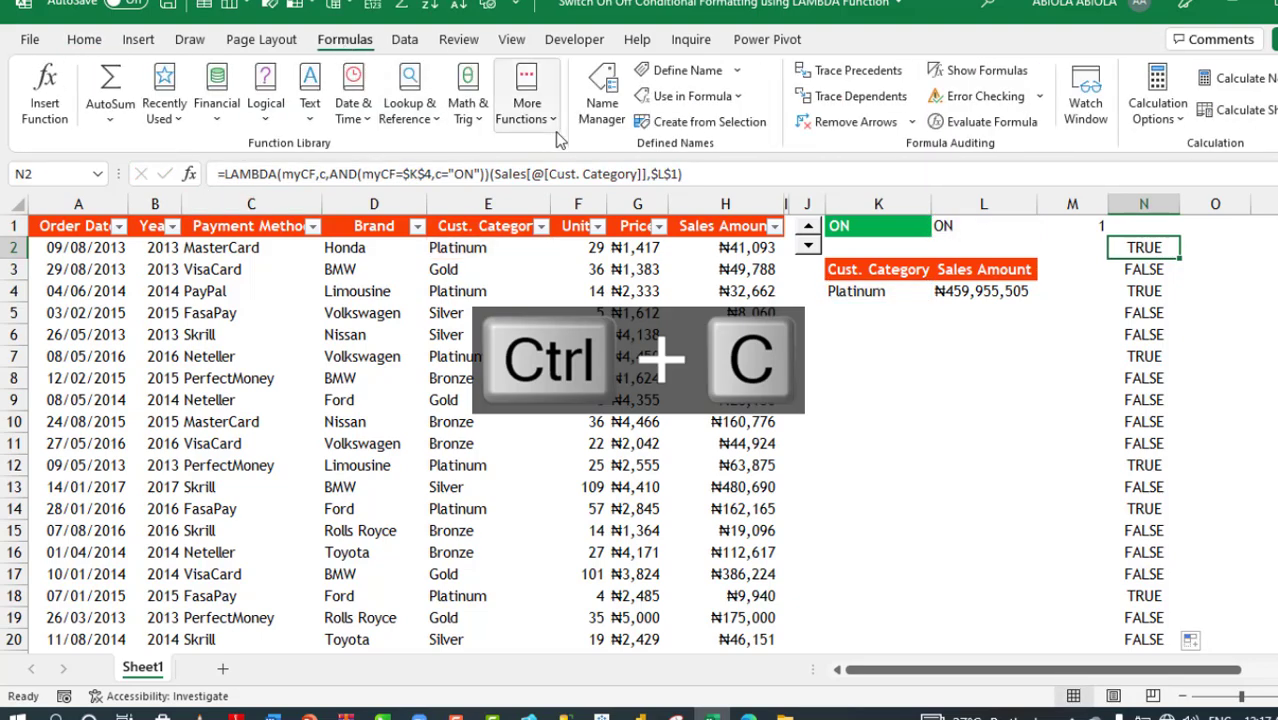
click(601, 108)
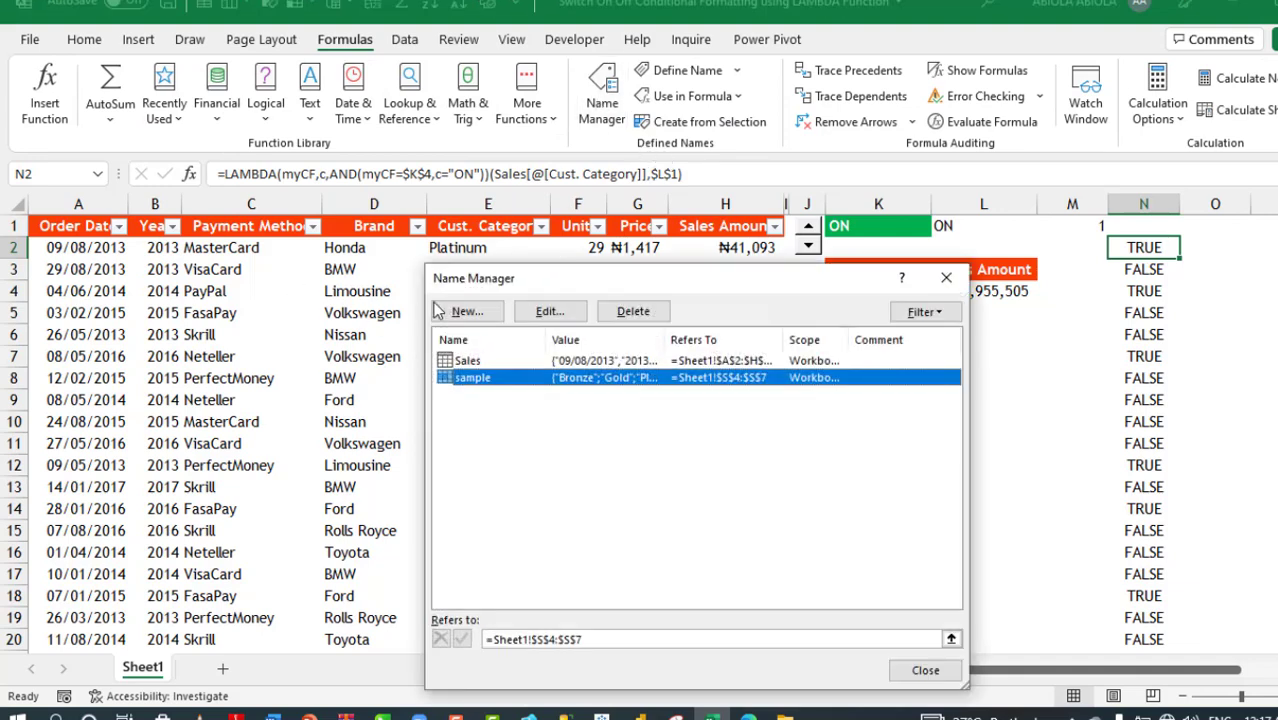
click(465, 312)
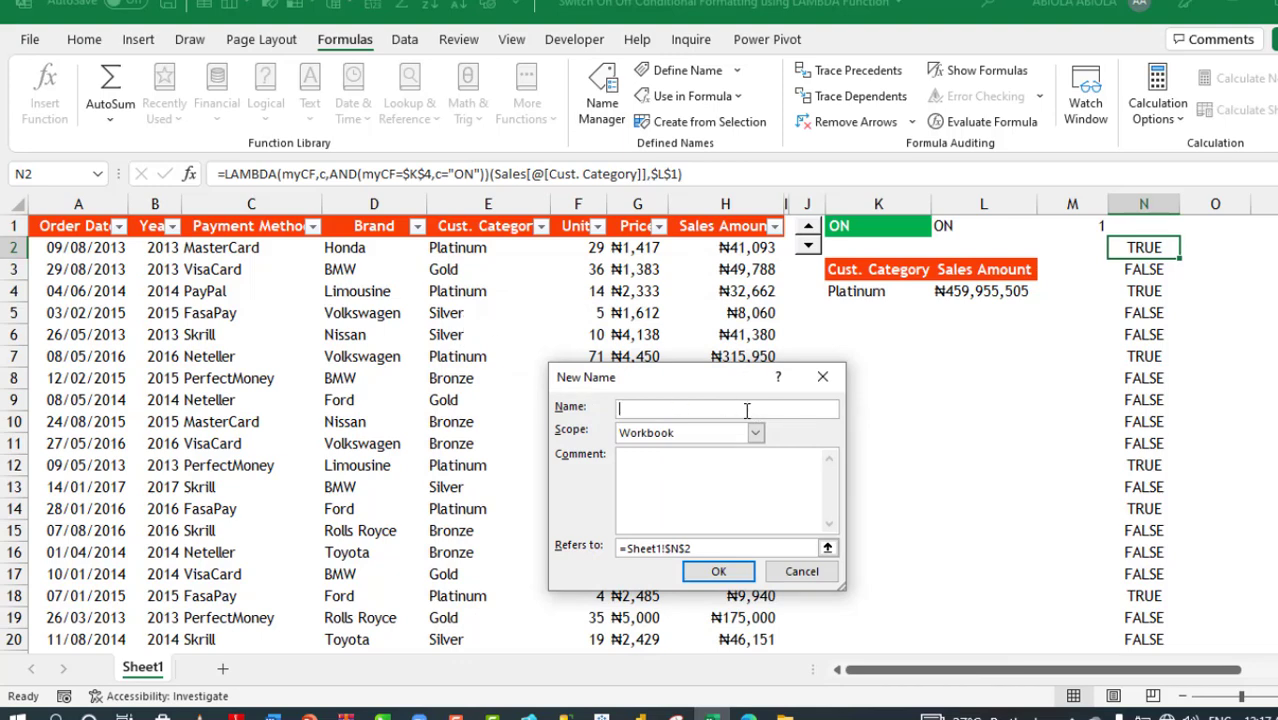
text(MyConditionalFormatting)
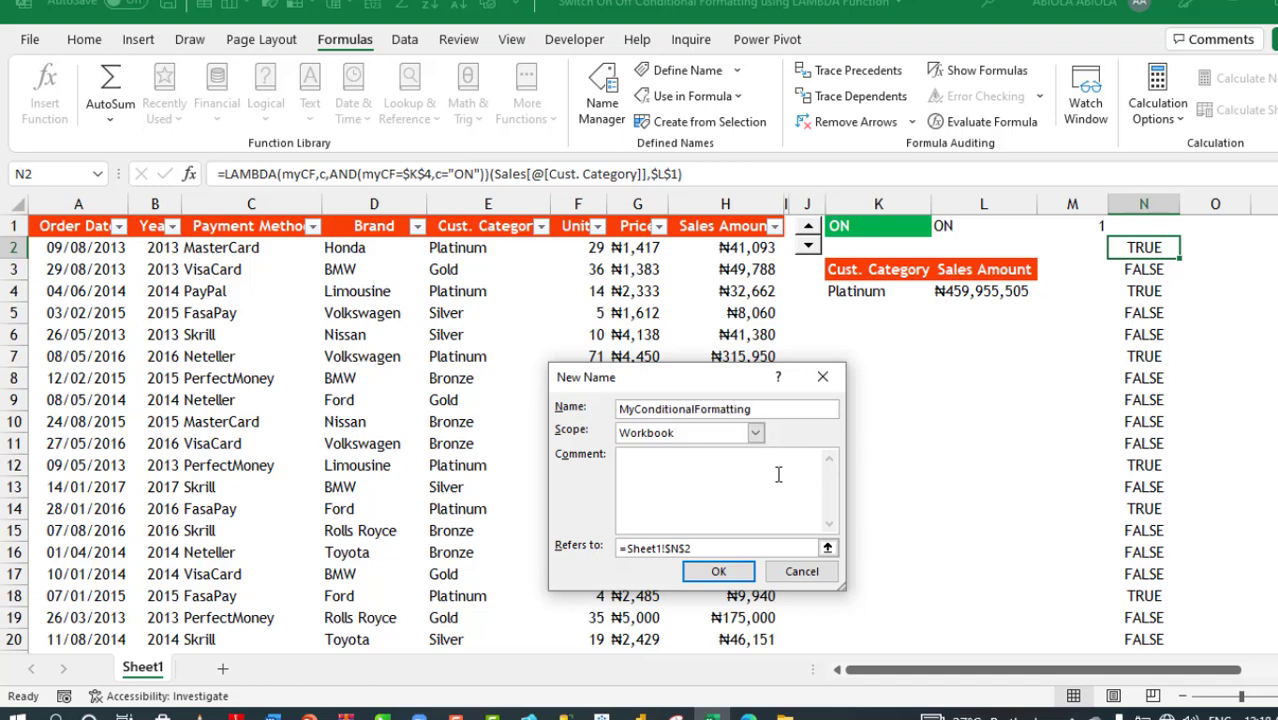
click(785, 548)
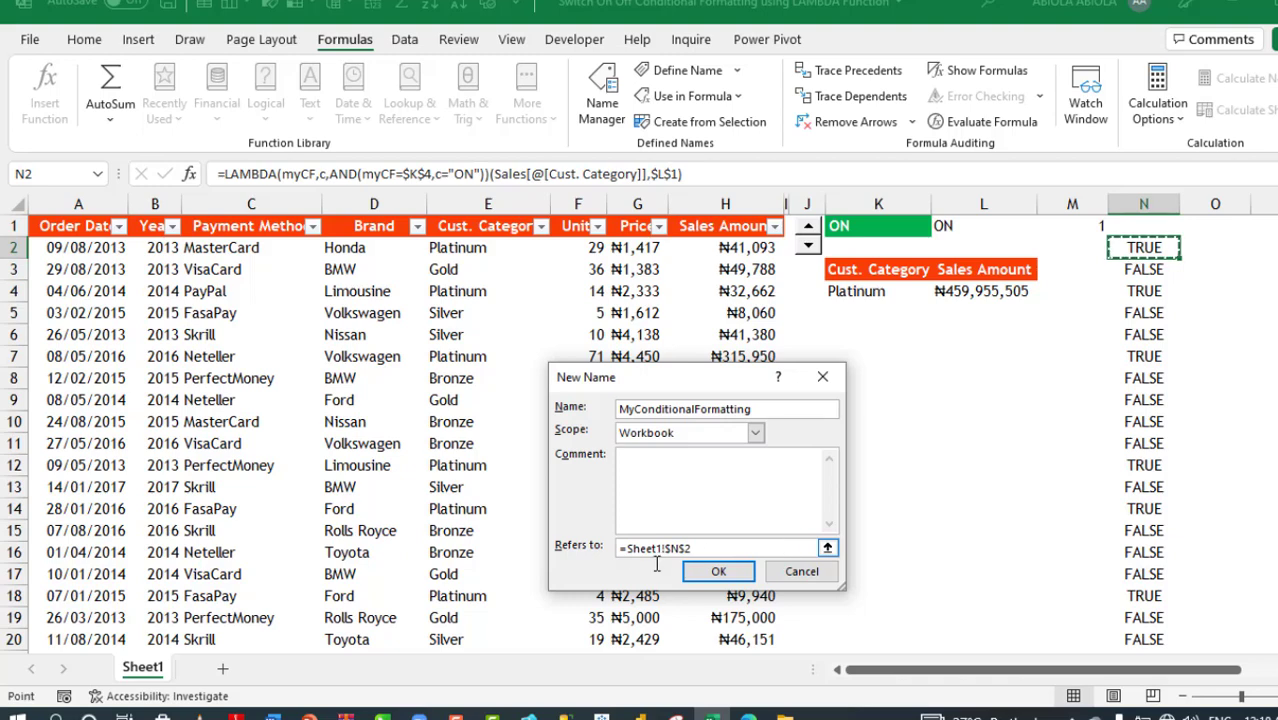
click(593, 550)
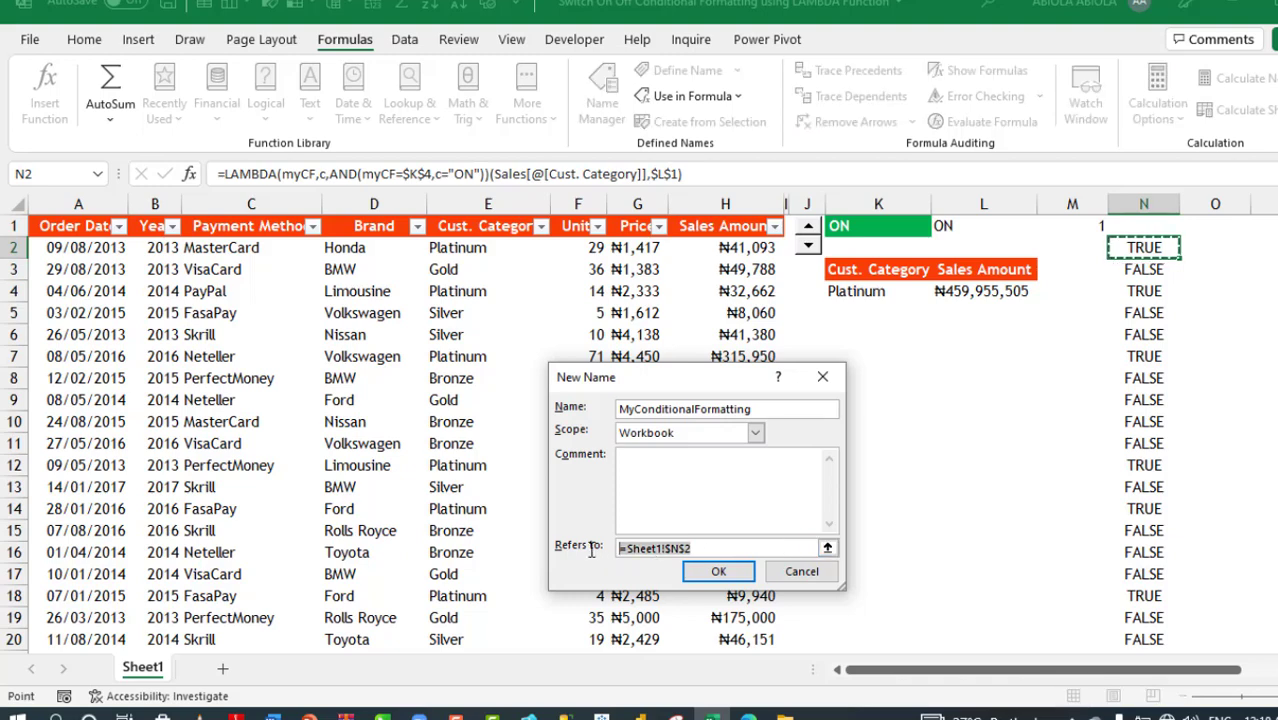
key(ctrl+v)
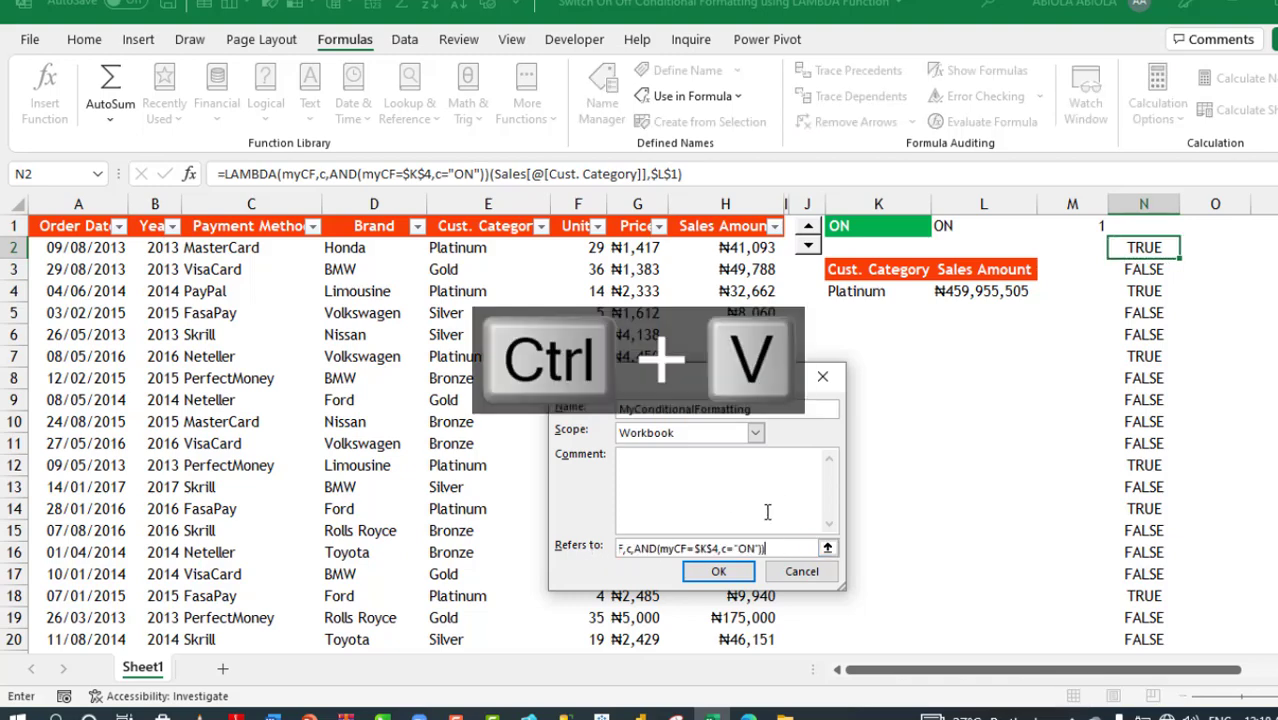
click(719, 572)
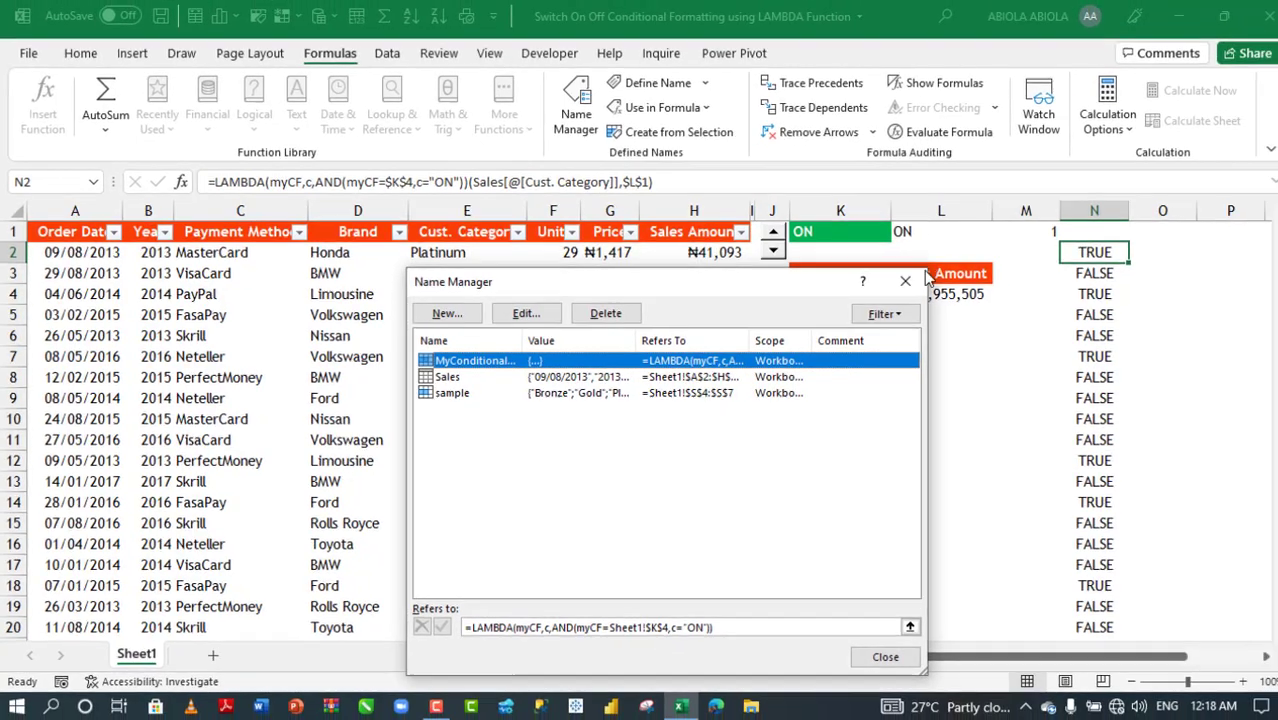
click(946, 278)
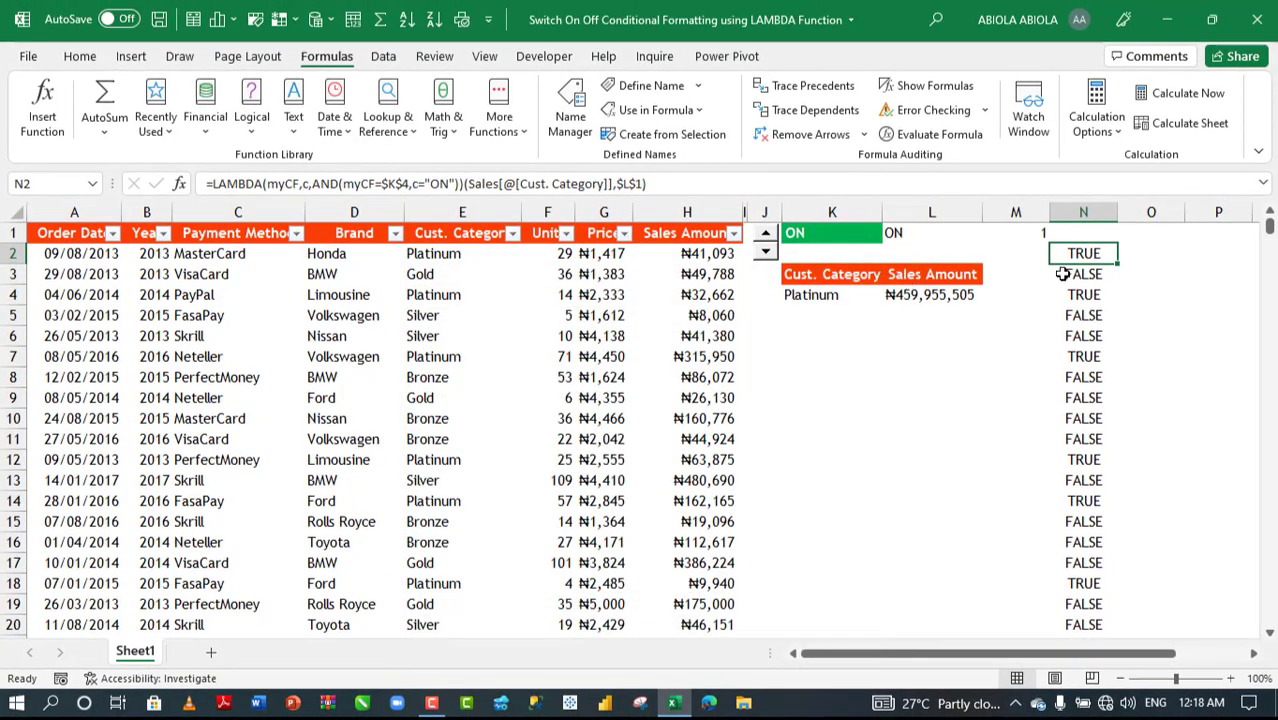
Enter =MyConditionalFormatting(Sales[@[Cust. Category]],$L$1) in O2
click(1151, 254)
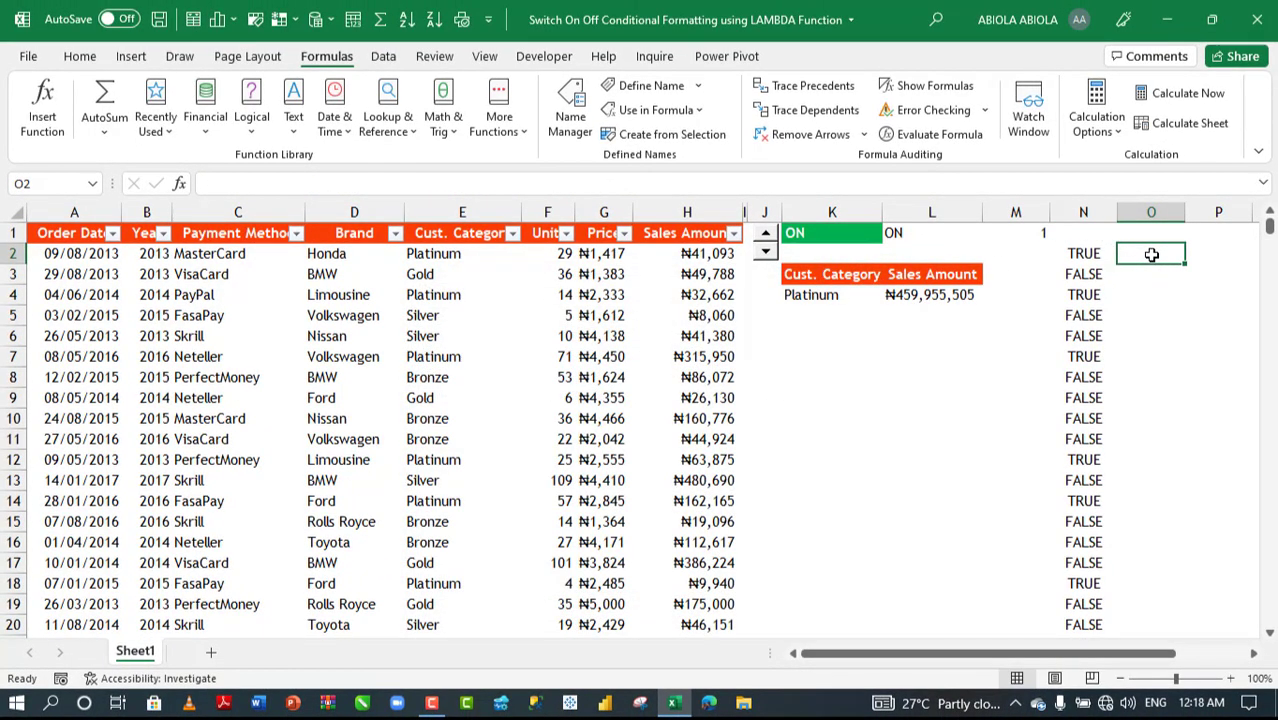
text(=my)
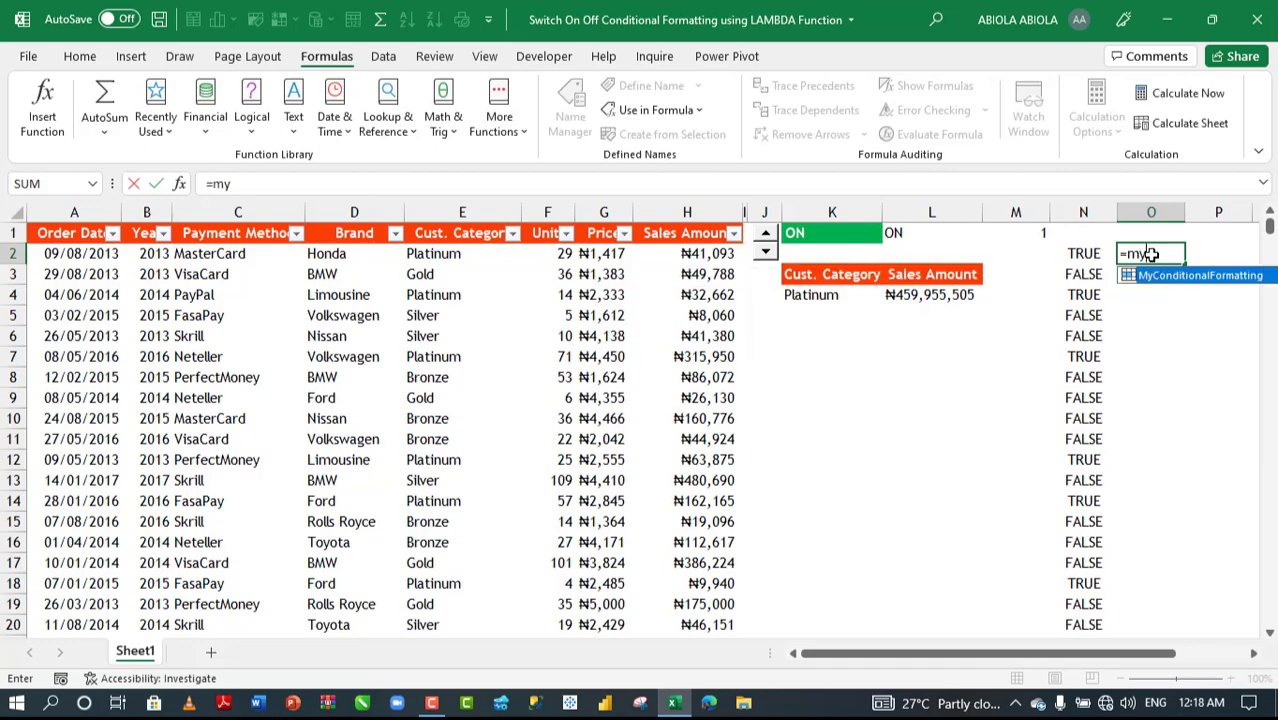
double_click(1230, 281)
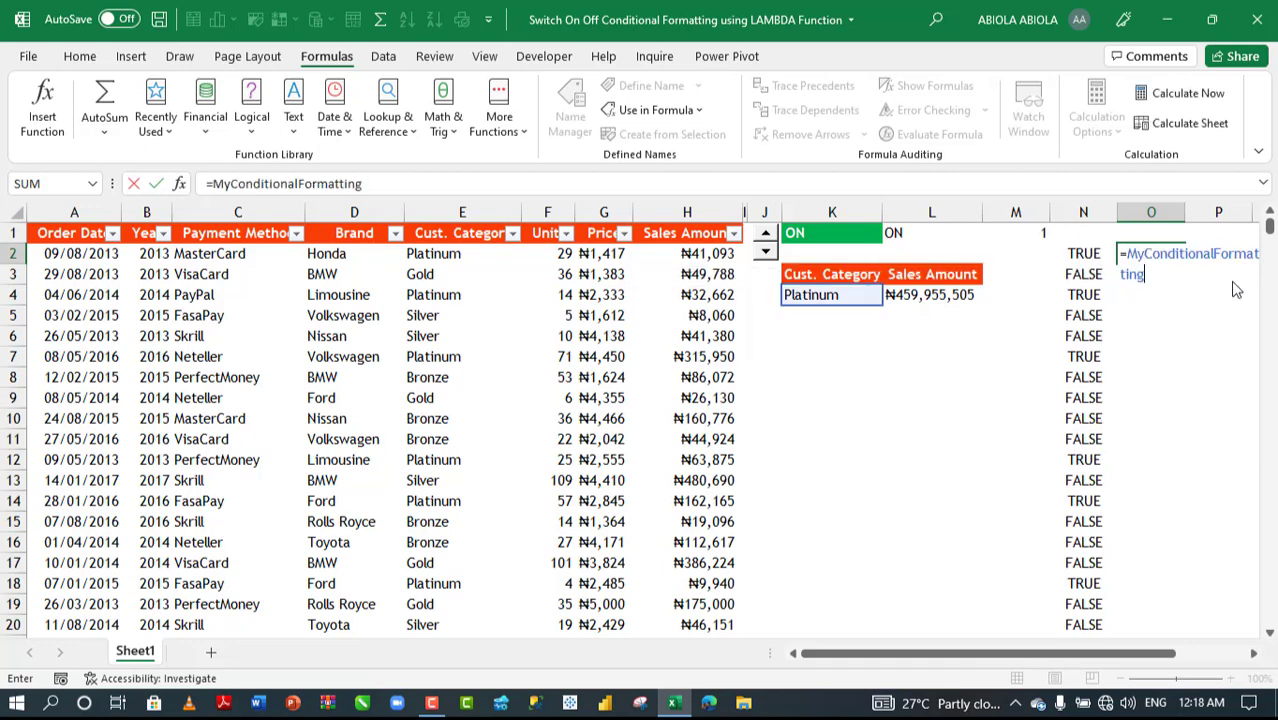
text(()
click(416, 254)
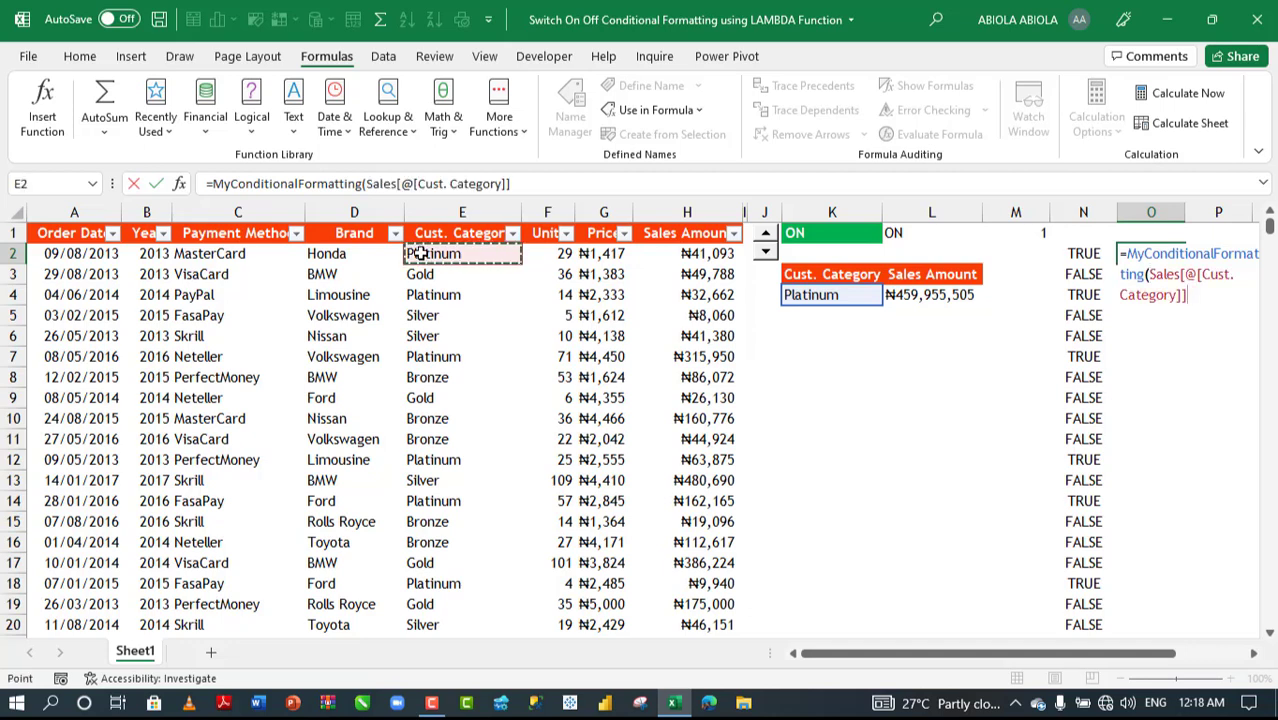
text(,)
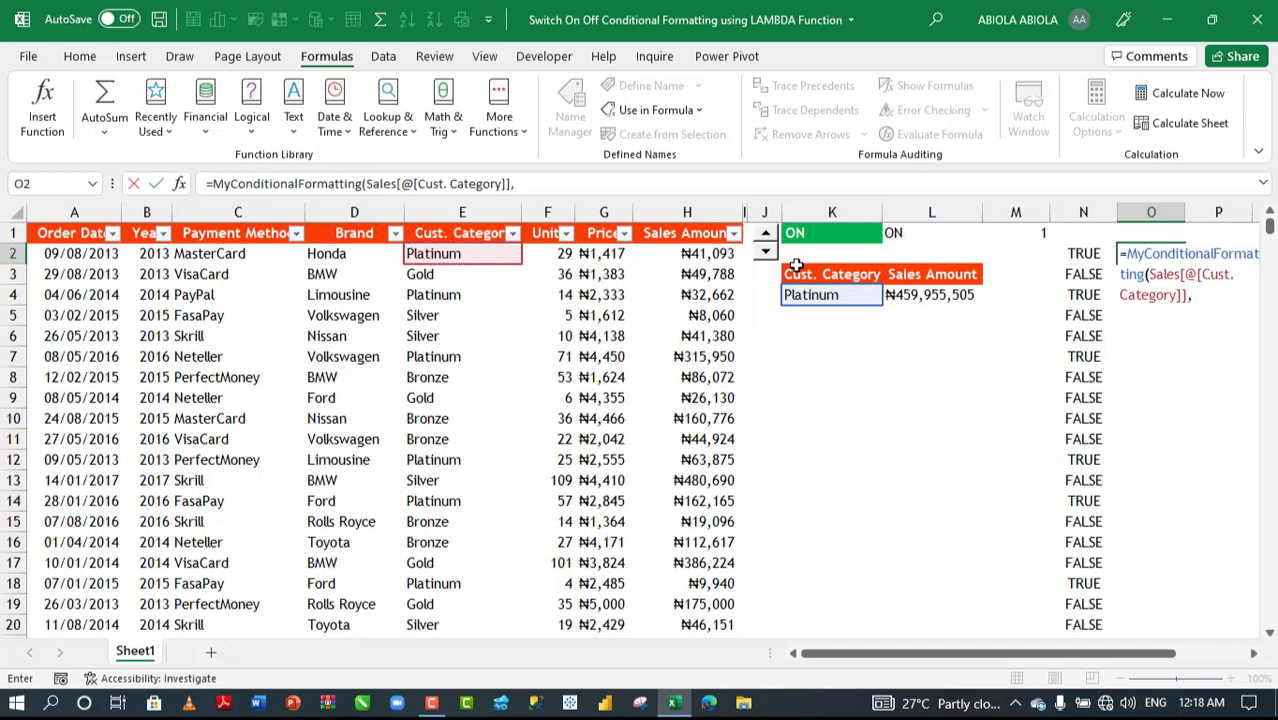
click(941, 233)
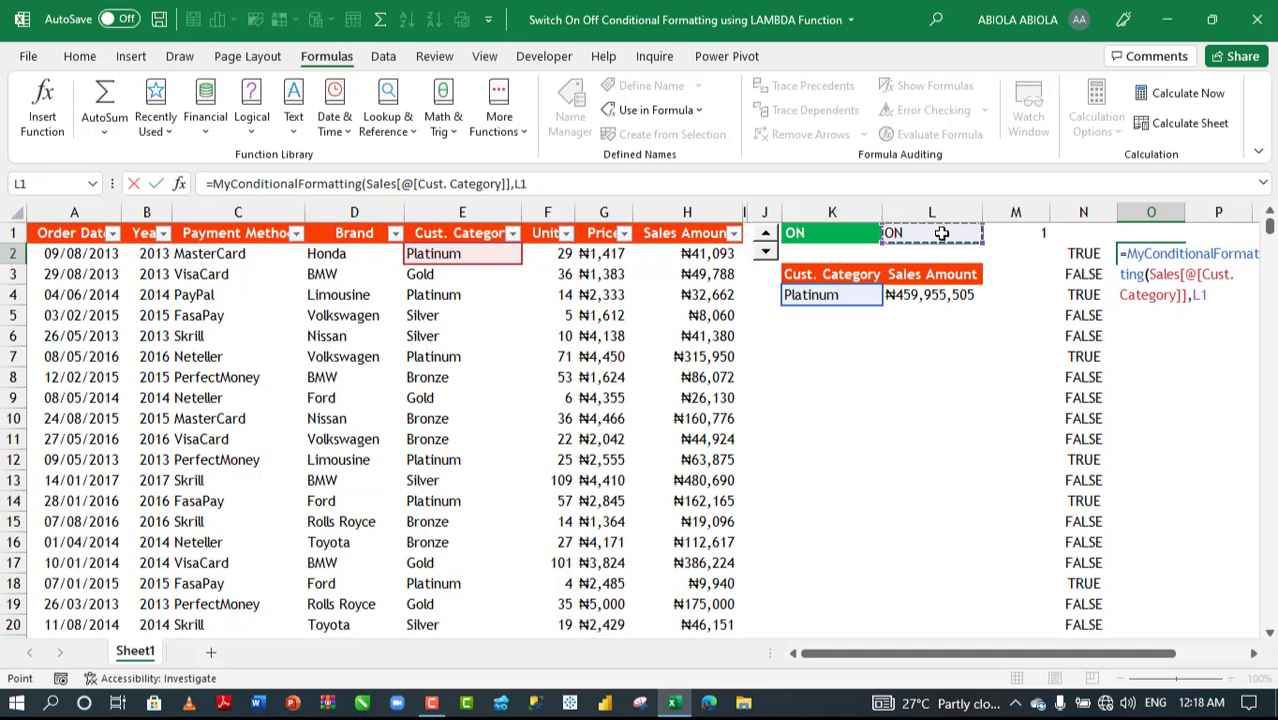
key(F4)
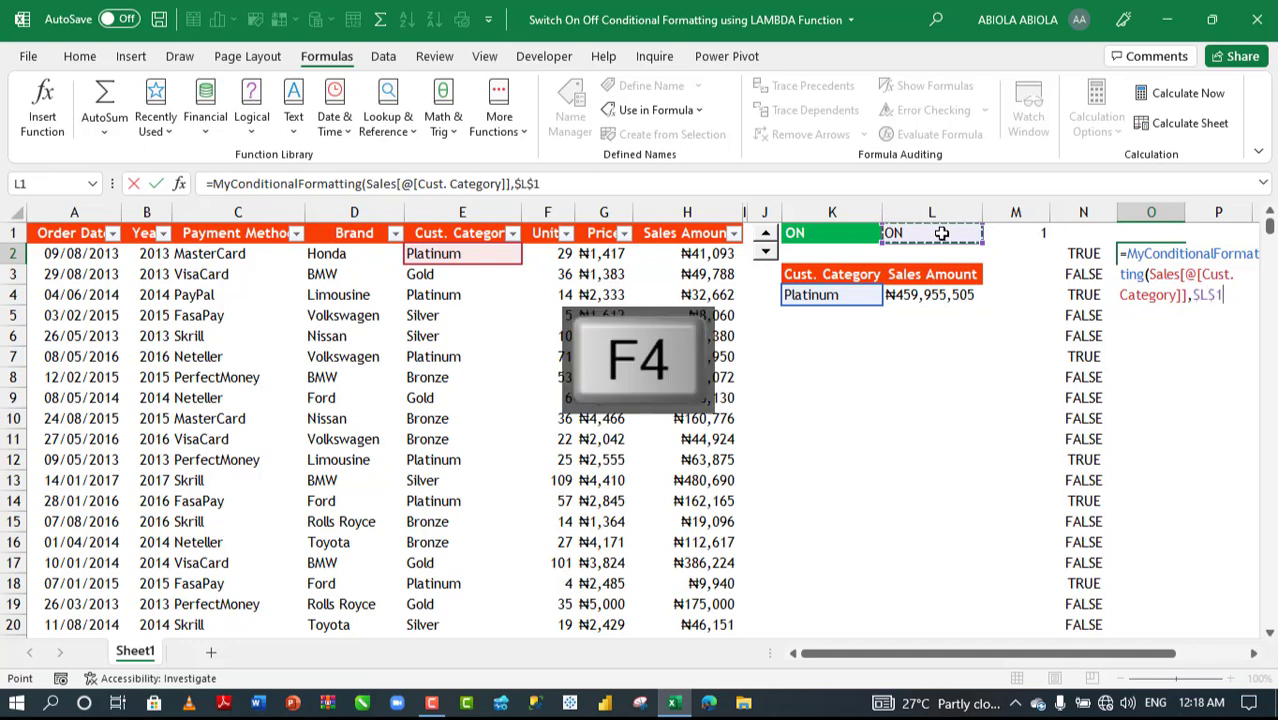
text())
key(ctrl+Return)
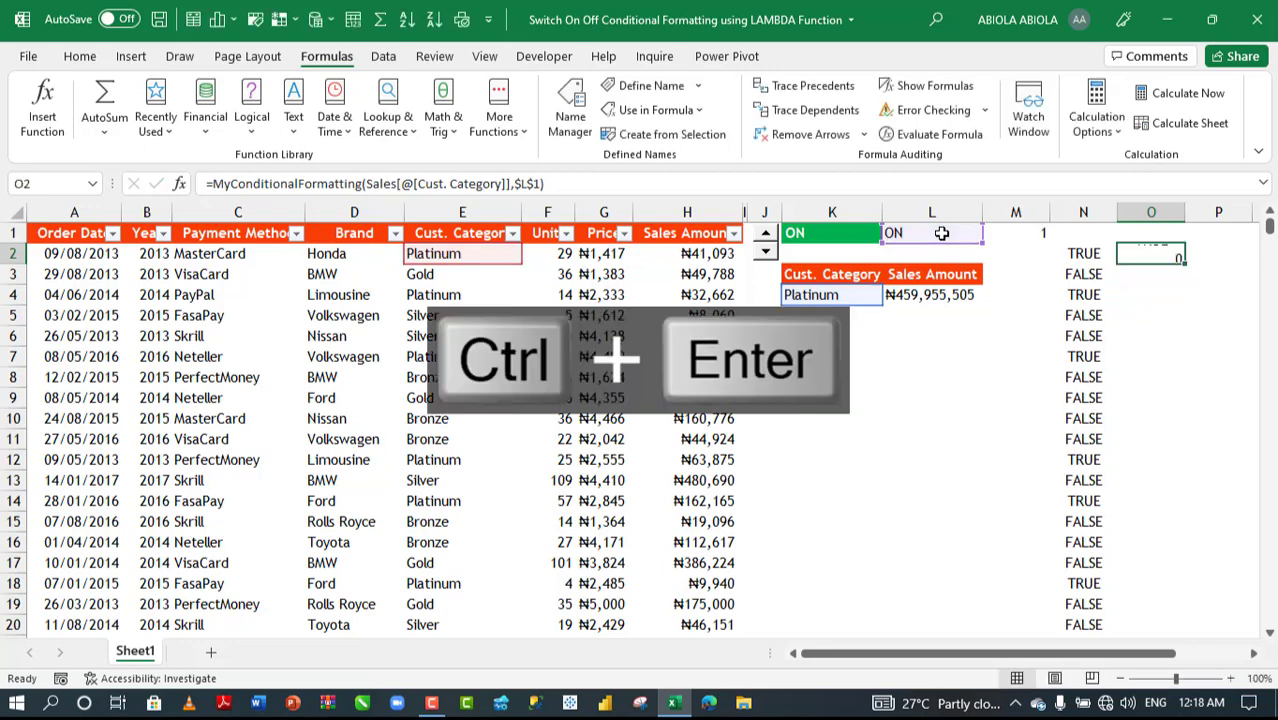
Fill the O2 formula down to row 20 and compare its results with the LAMBDA results in column N
double_click(1190, 265)
drag(1082, 258, 1092, 556)
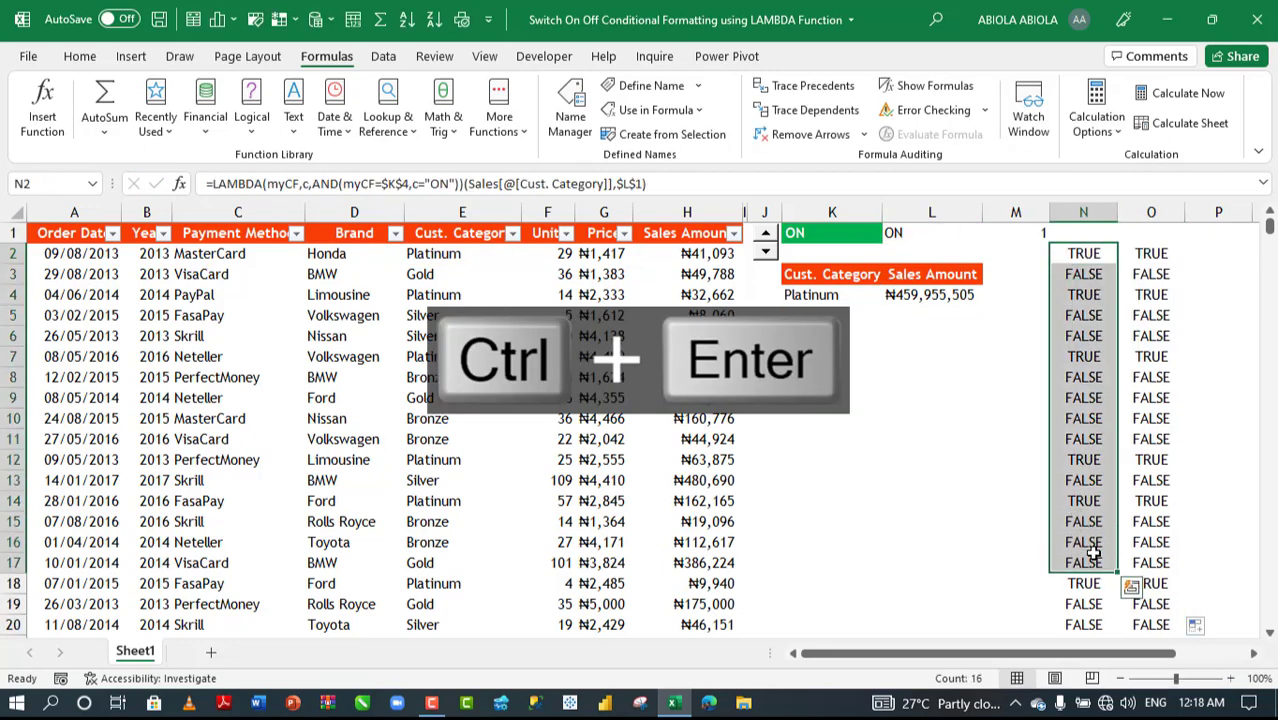
click(1152, 444)
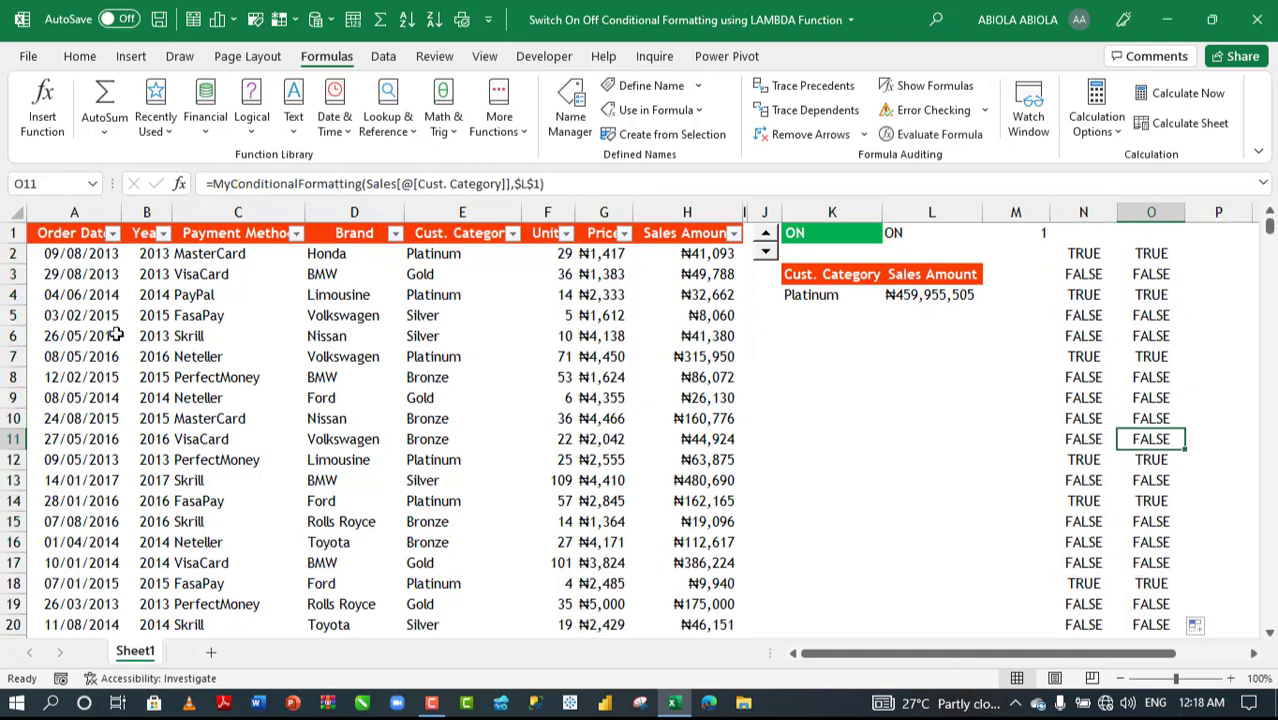
Start a new conditional formatting rule for all Sales table data, using a formula to determine which cells to format
click(20, 230)
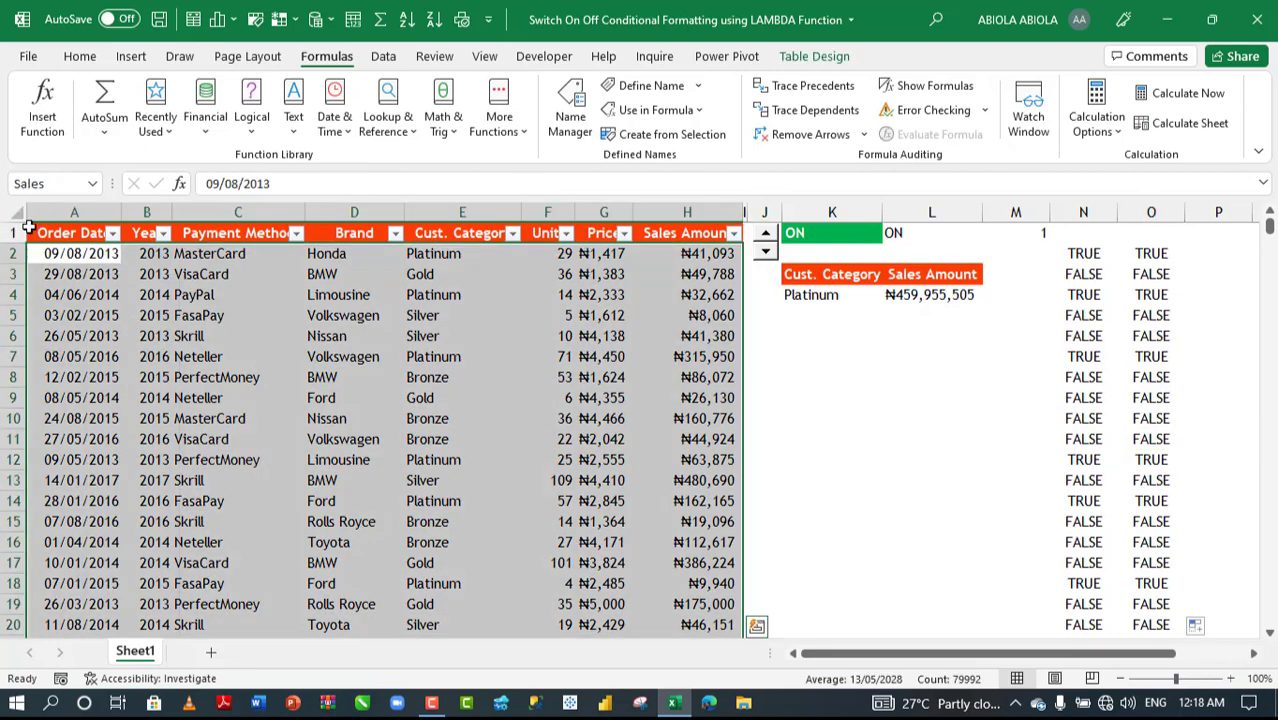
click(80, 56)
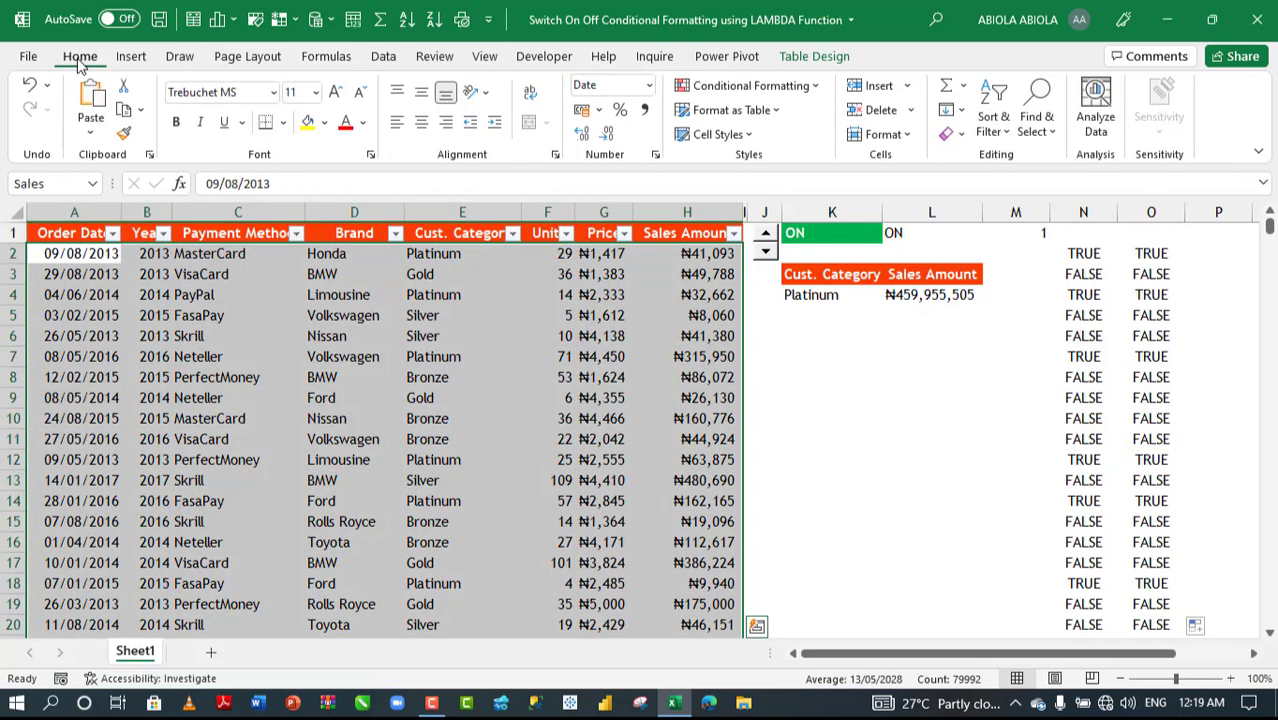
click(770, 86)
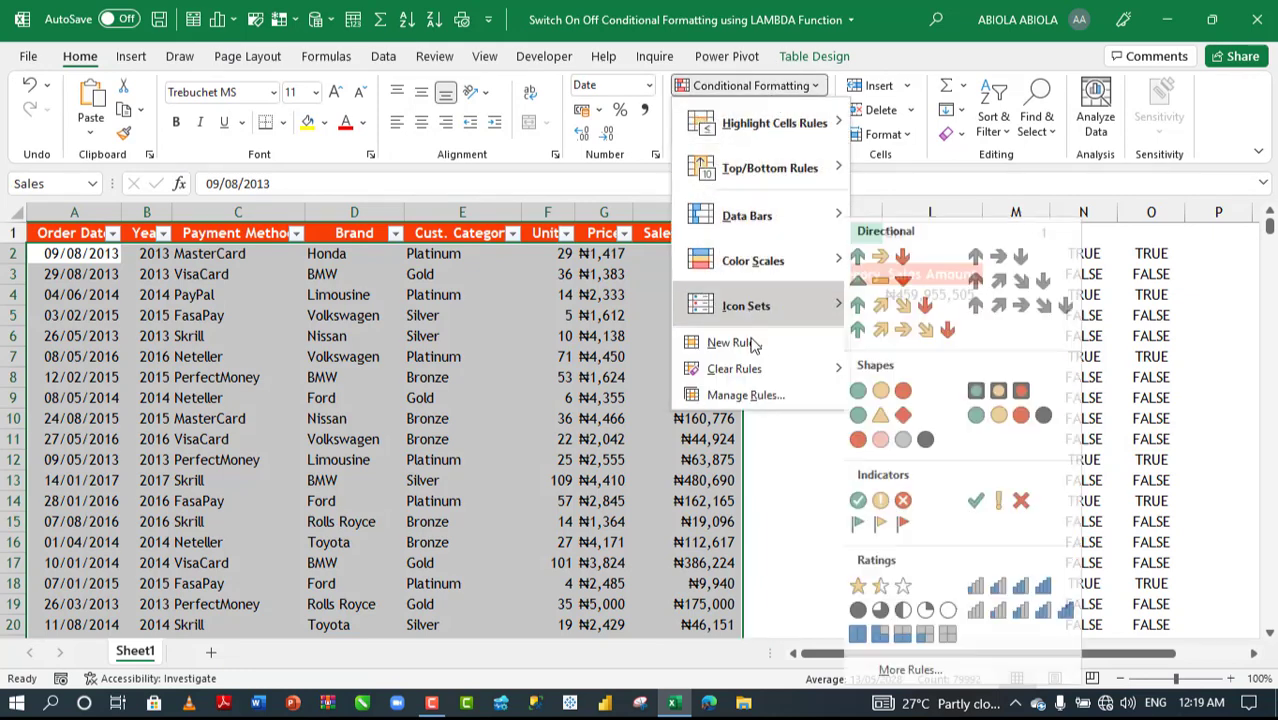
click(736, 342)
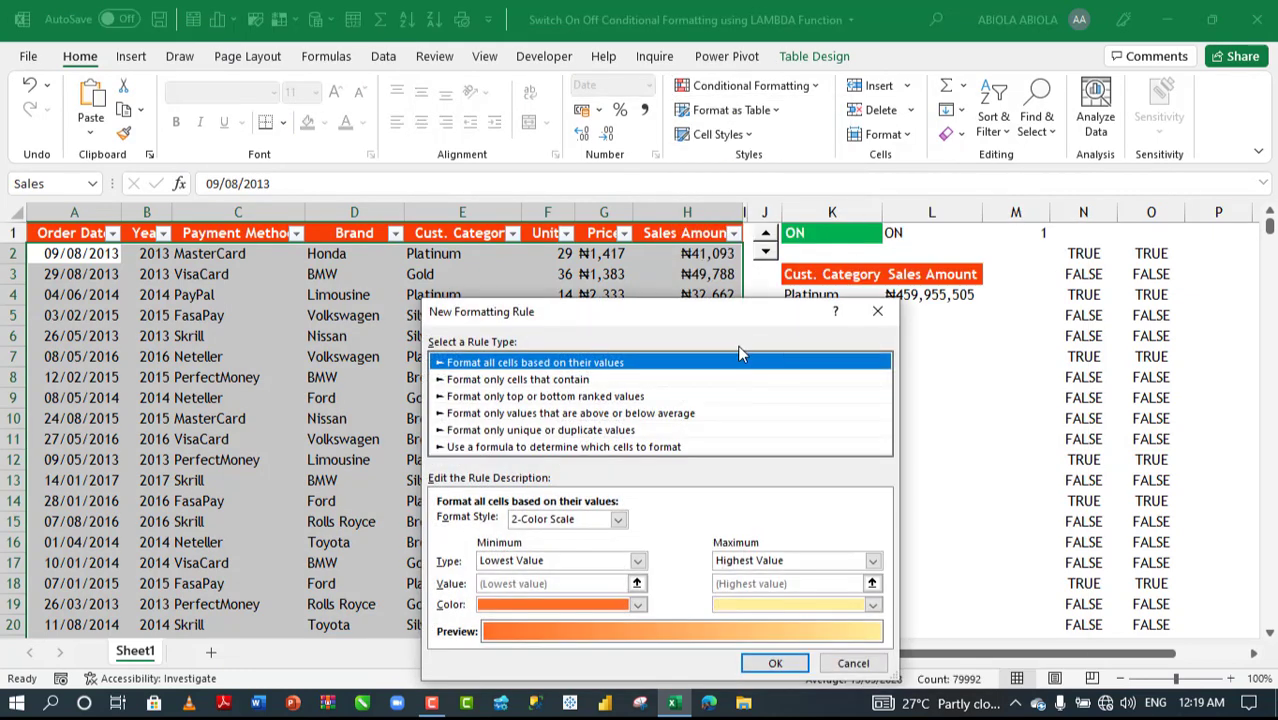
click(494, 449)
drag(688, 326, 807, 166)
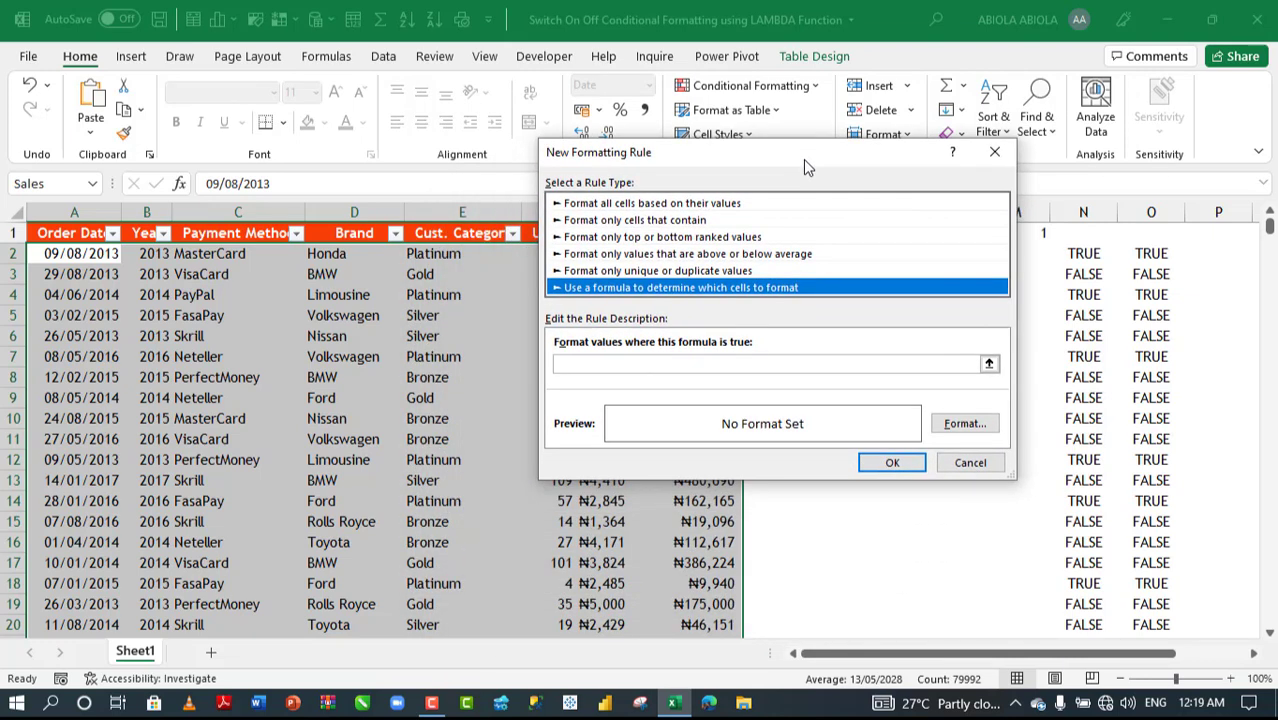
Insert the defined name MyConditionalFormatting from the list of names as the rule's formula
click(647, 367)
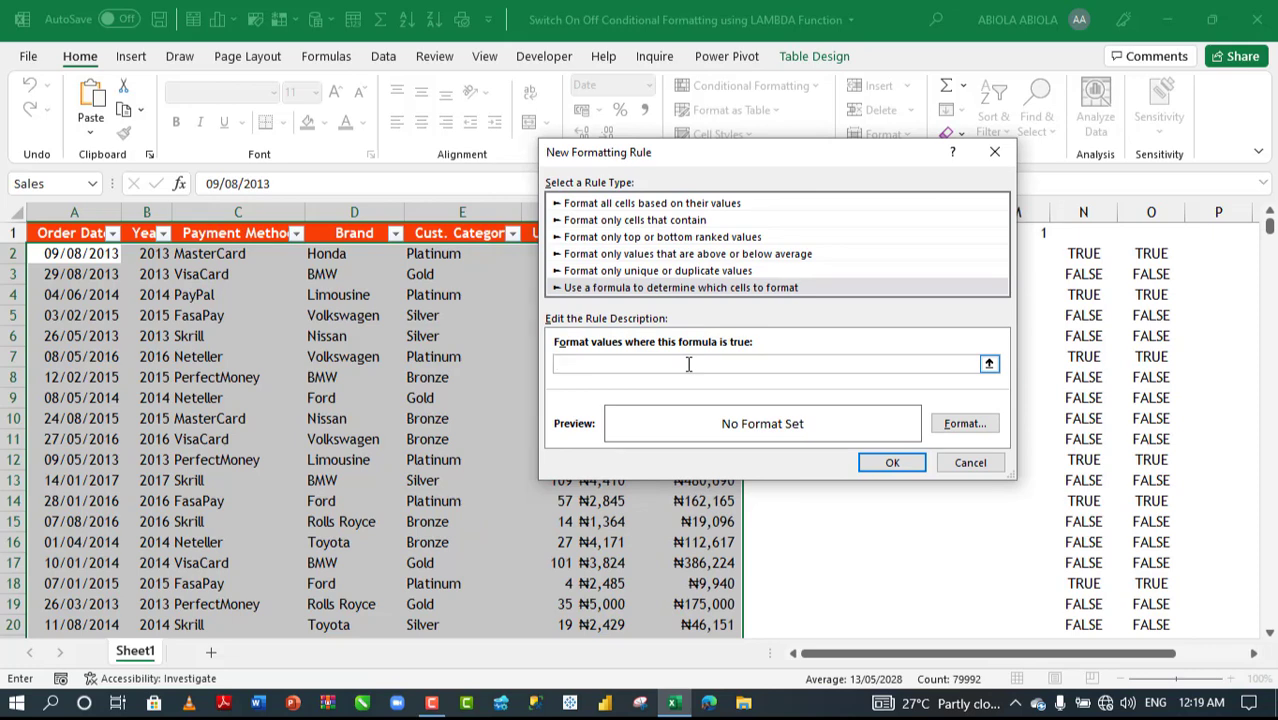
key(F3)
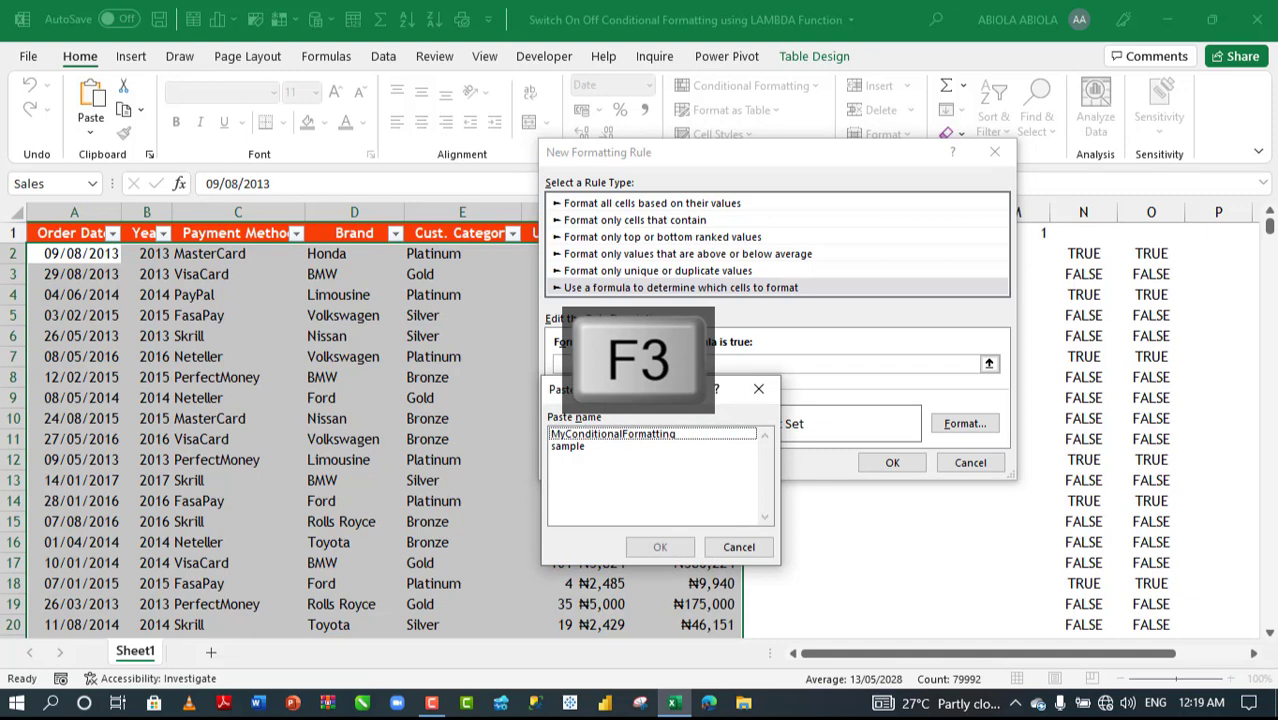
double_click(620, 443)
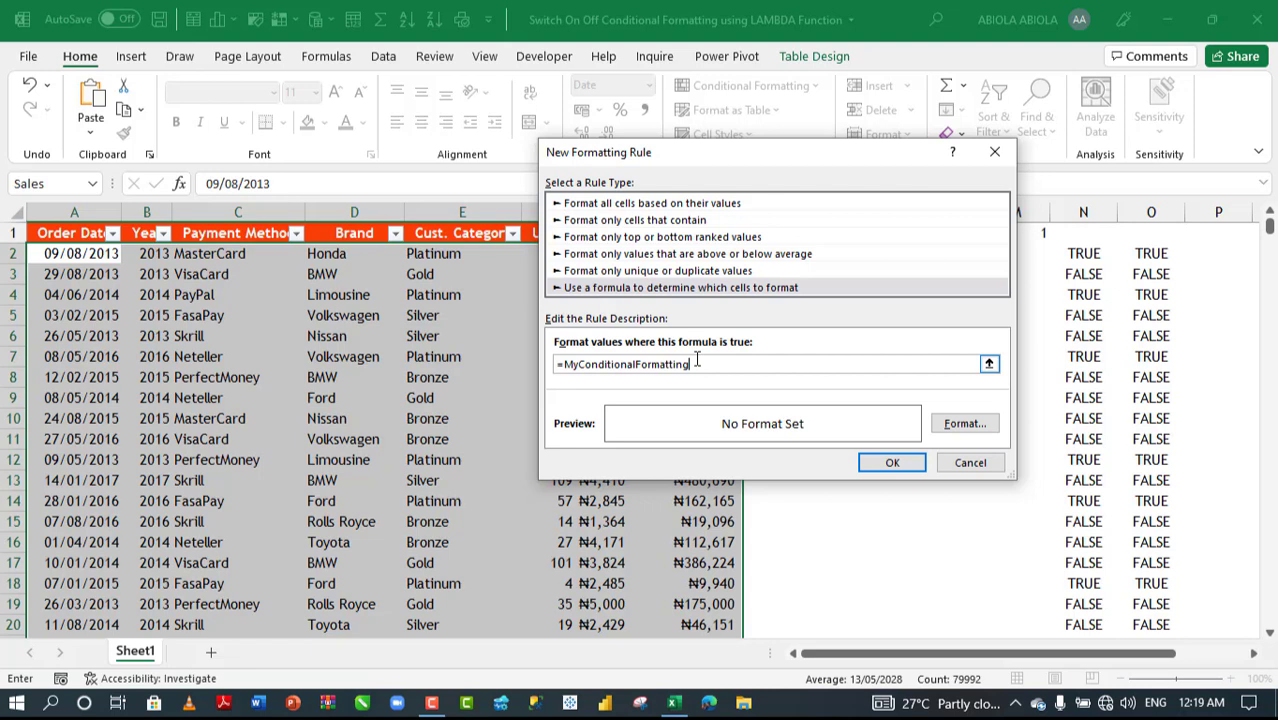
Set the rule's format to a dark purple background fill
click(955, 426)
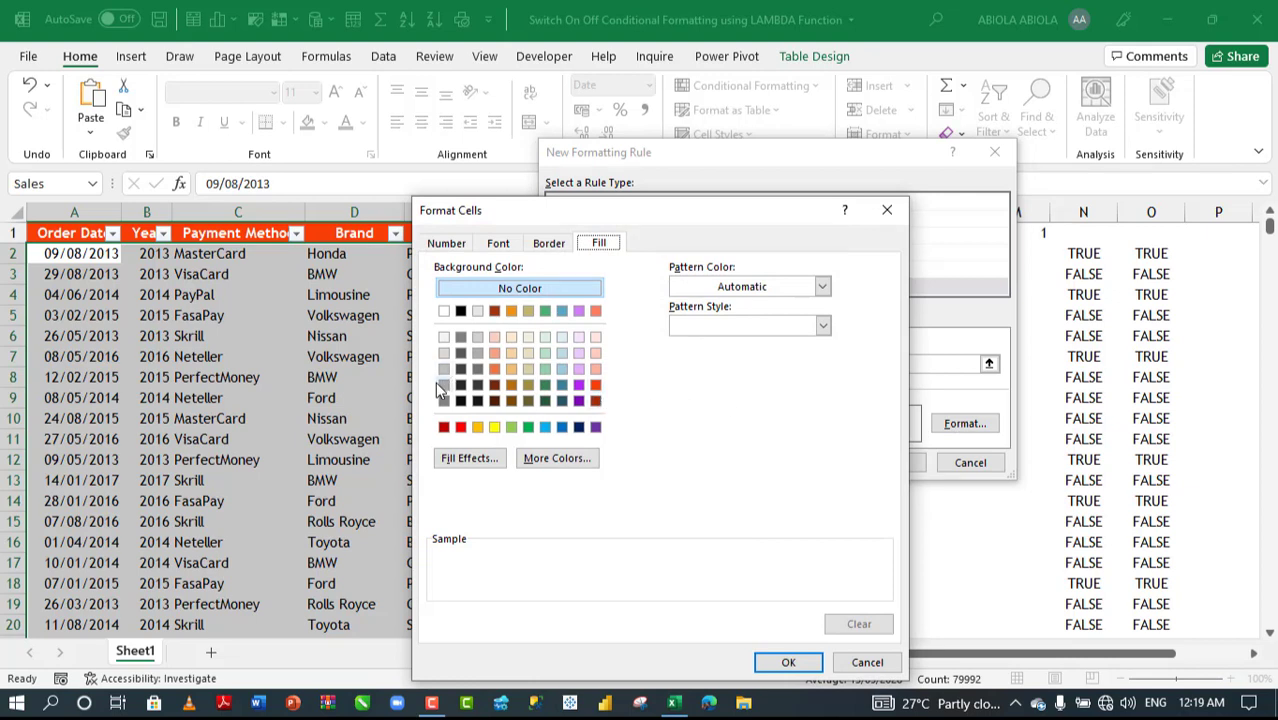
click(579, 402)
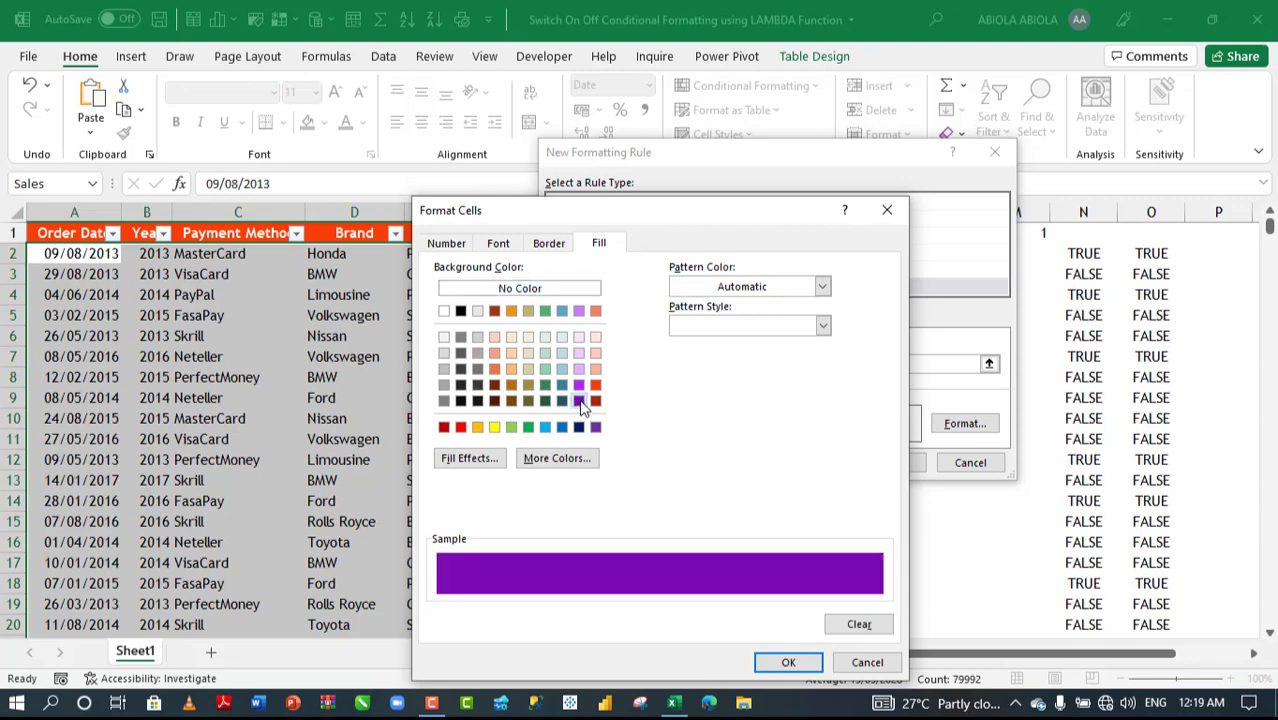
click(773, 670)
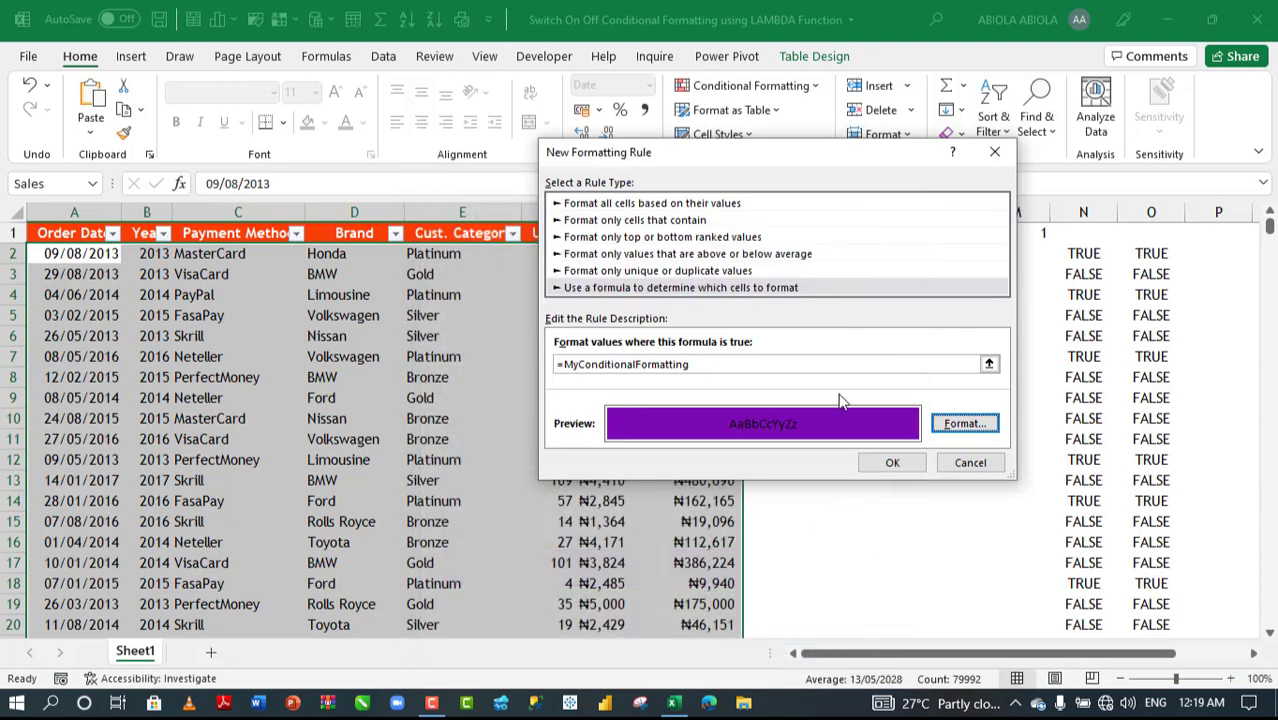
Complete the rule's formula as =MyConditionalFormatting($E2,$L$1), keeping the category row relative and the switch cell absolute
click(742, 365)
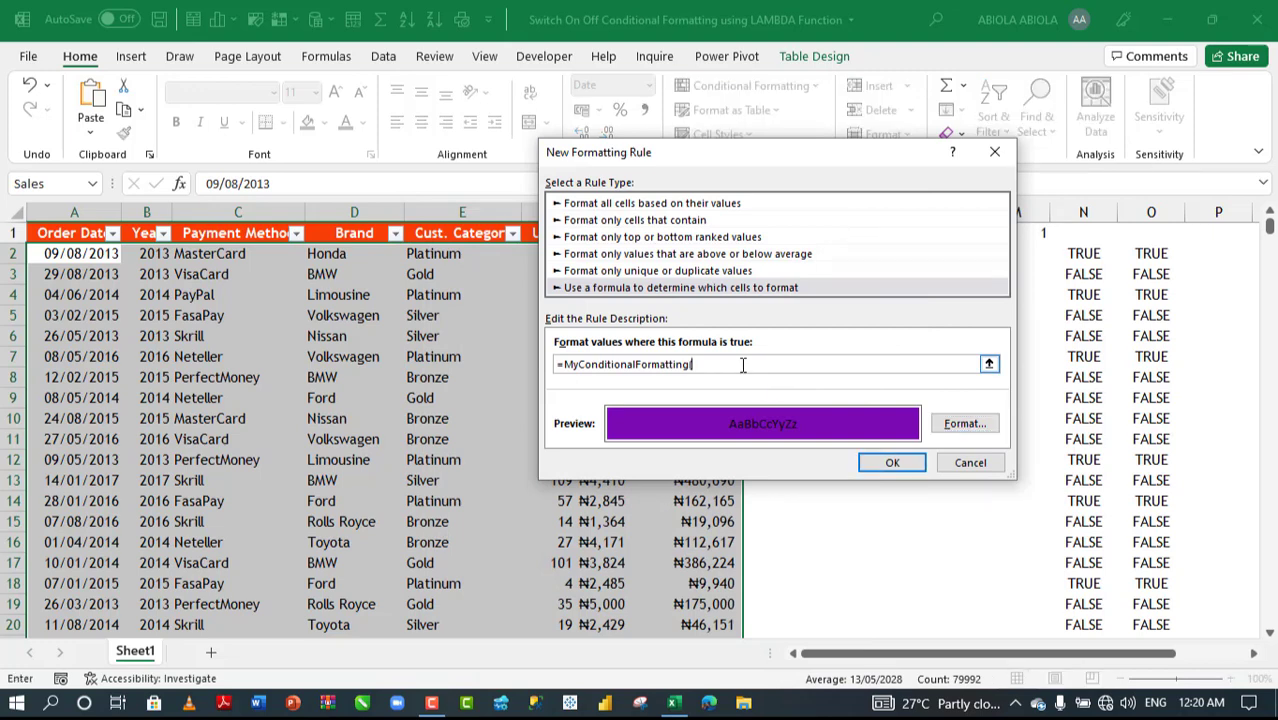
drag(778, 156, 928, 167)
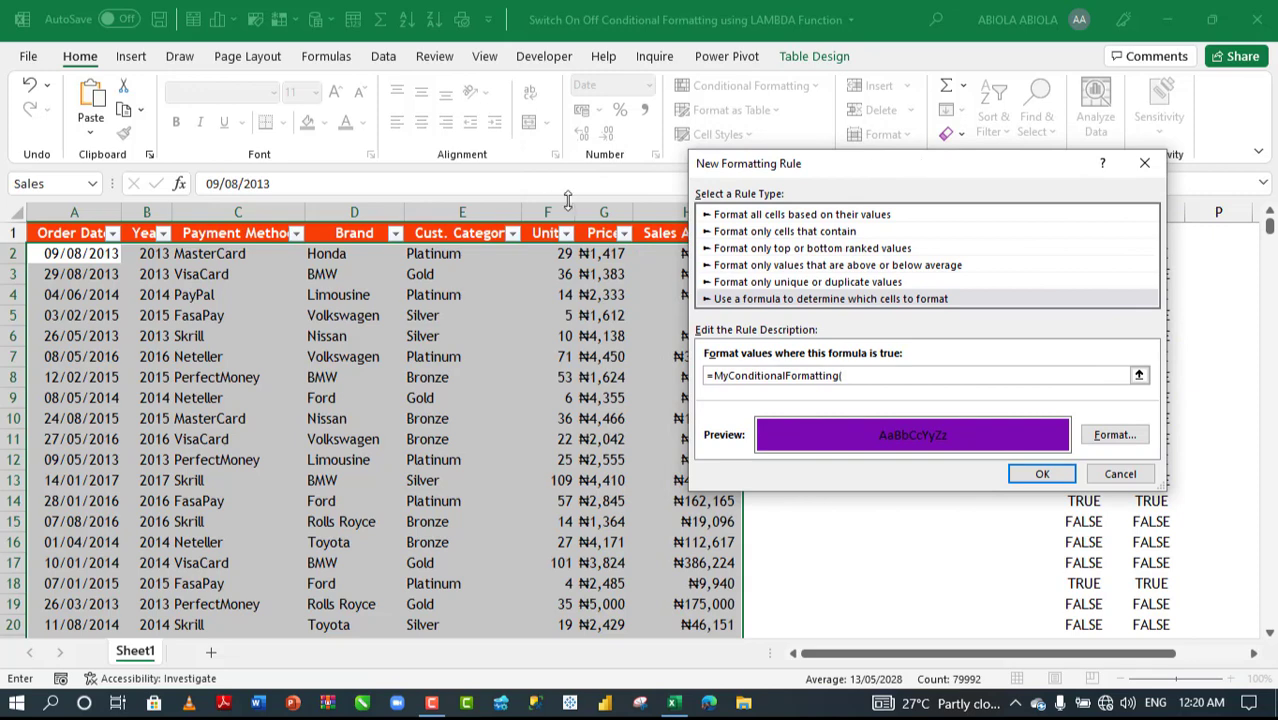
click(430, 253)
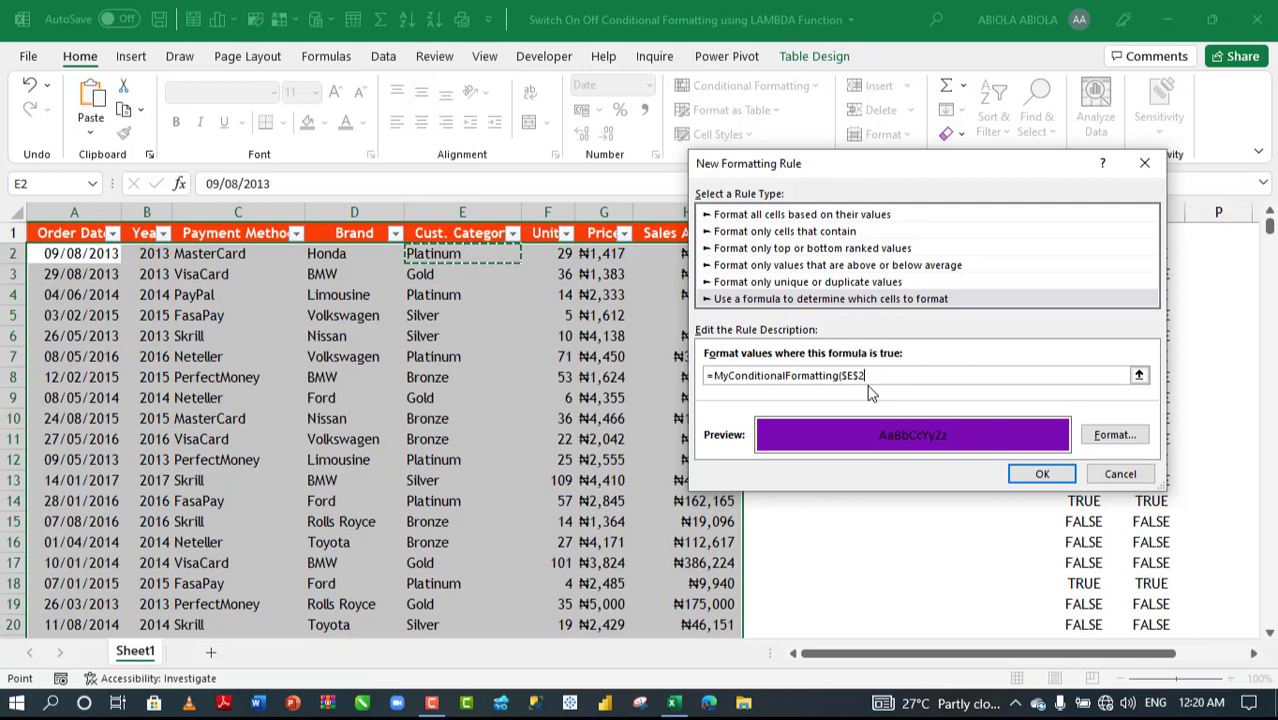
key(F4)
text(,)
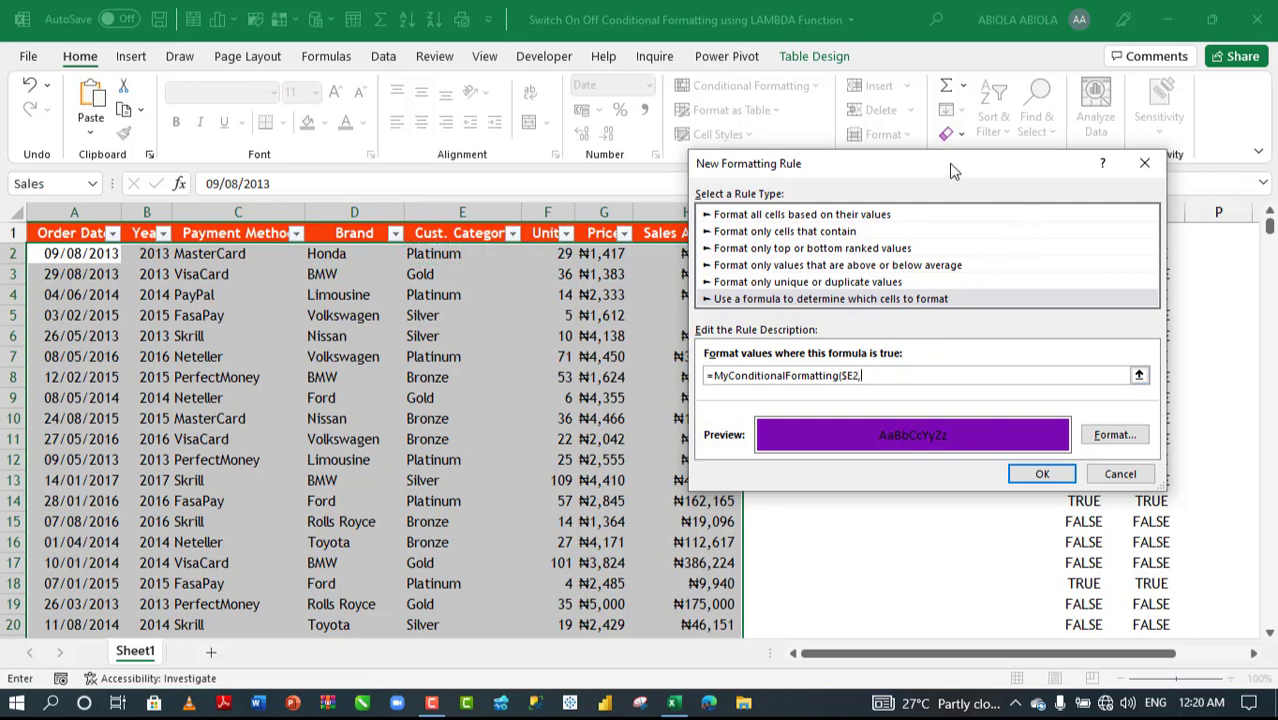
drag(952, 173, 571, 286)
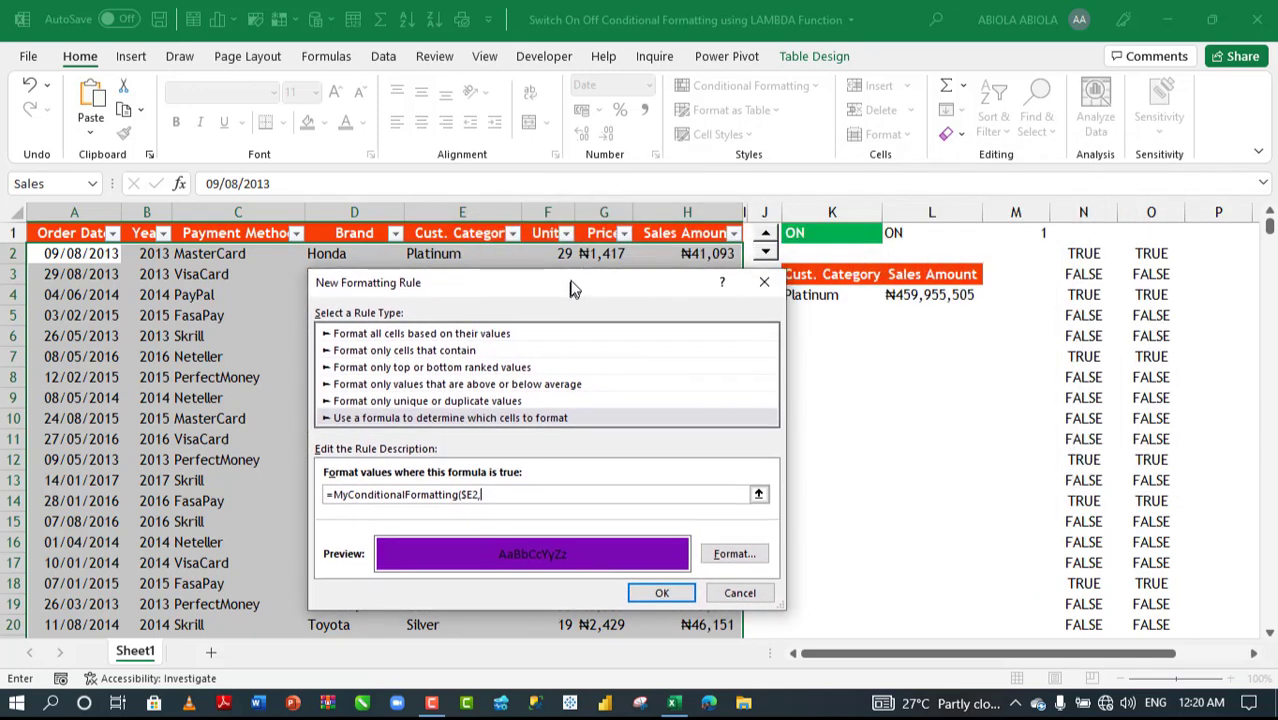
click(912, 232)
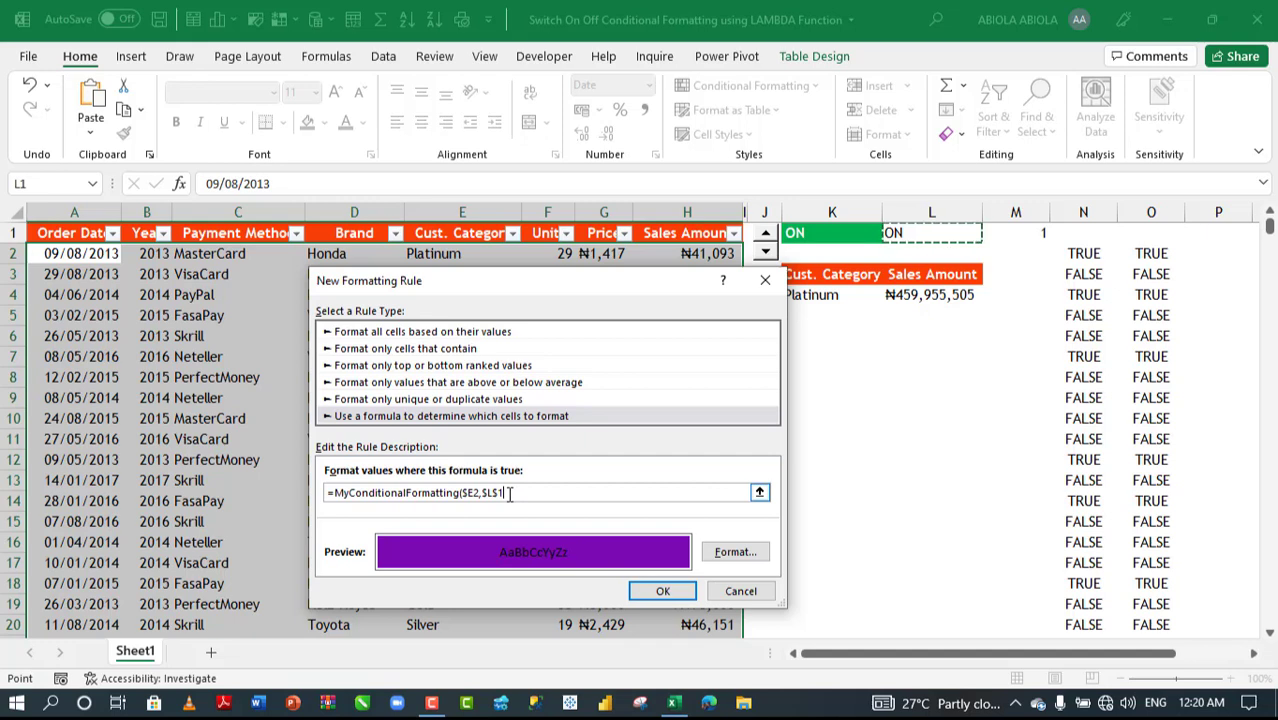
text())
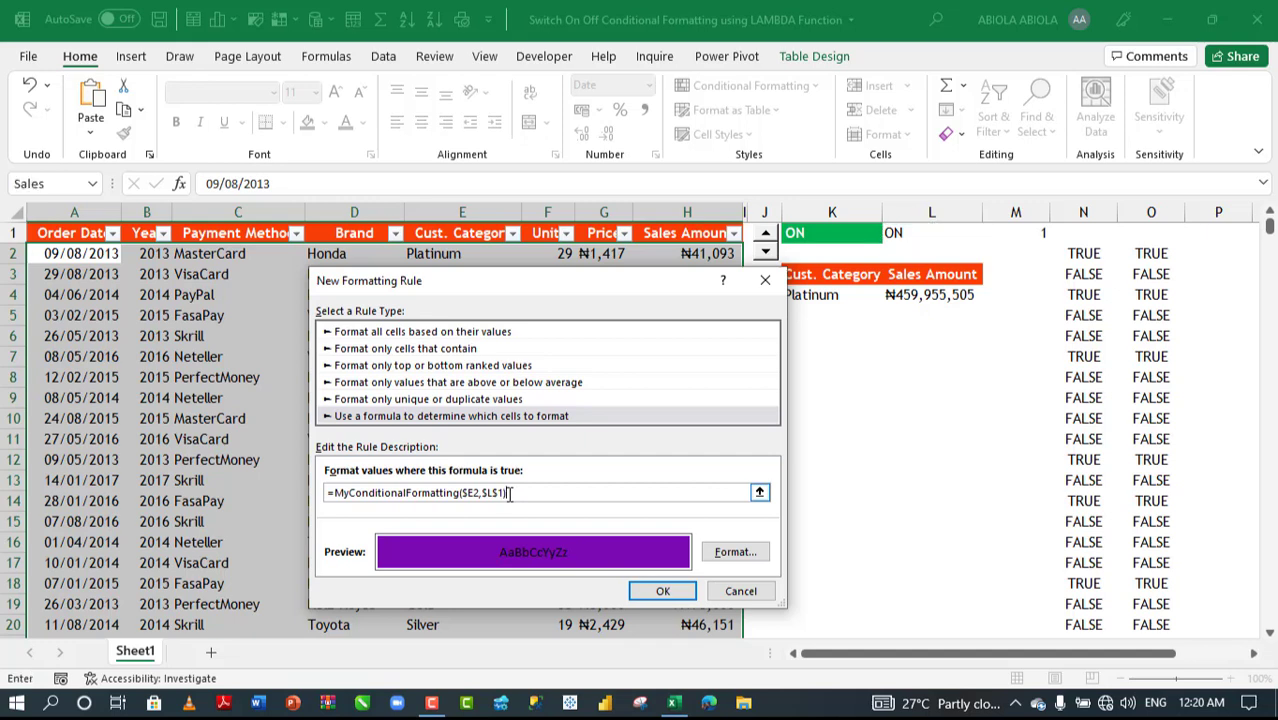
Add a bold white font to the rule's format and apply the rule to the Sales table
click(730, 553)
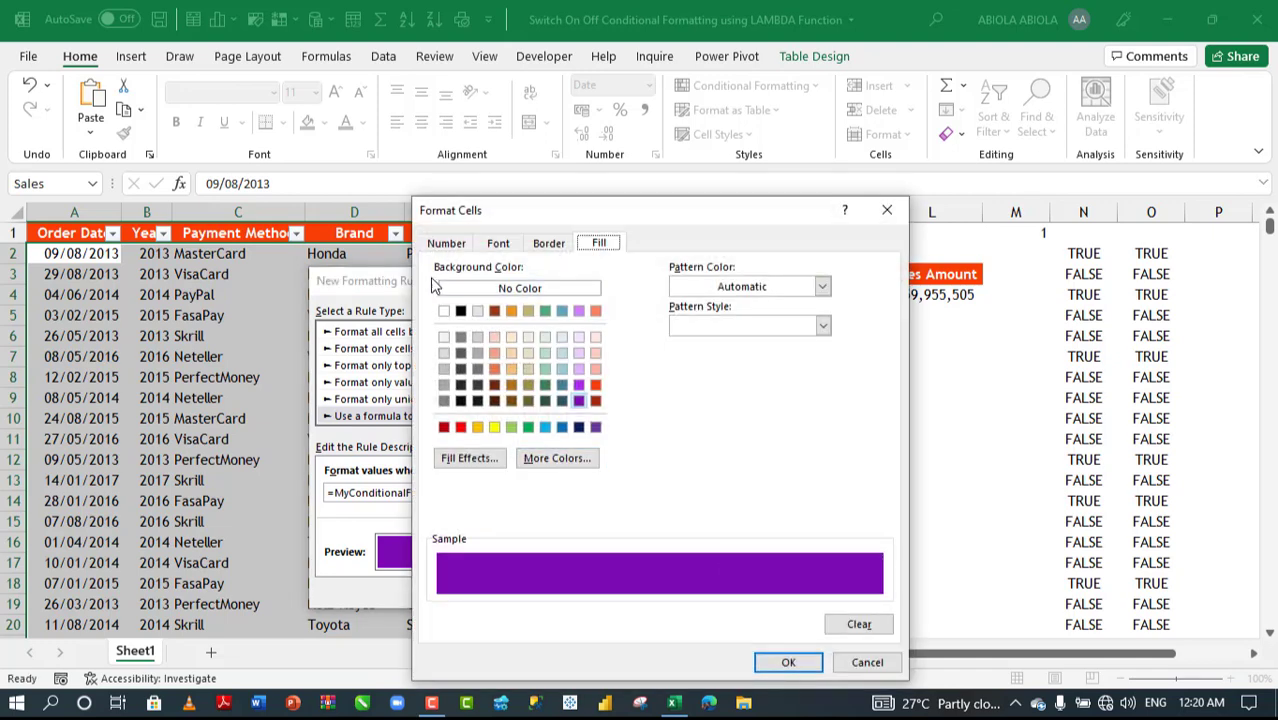
click(498, 243)
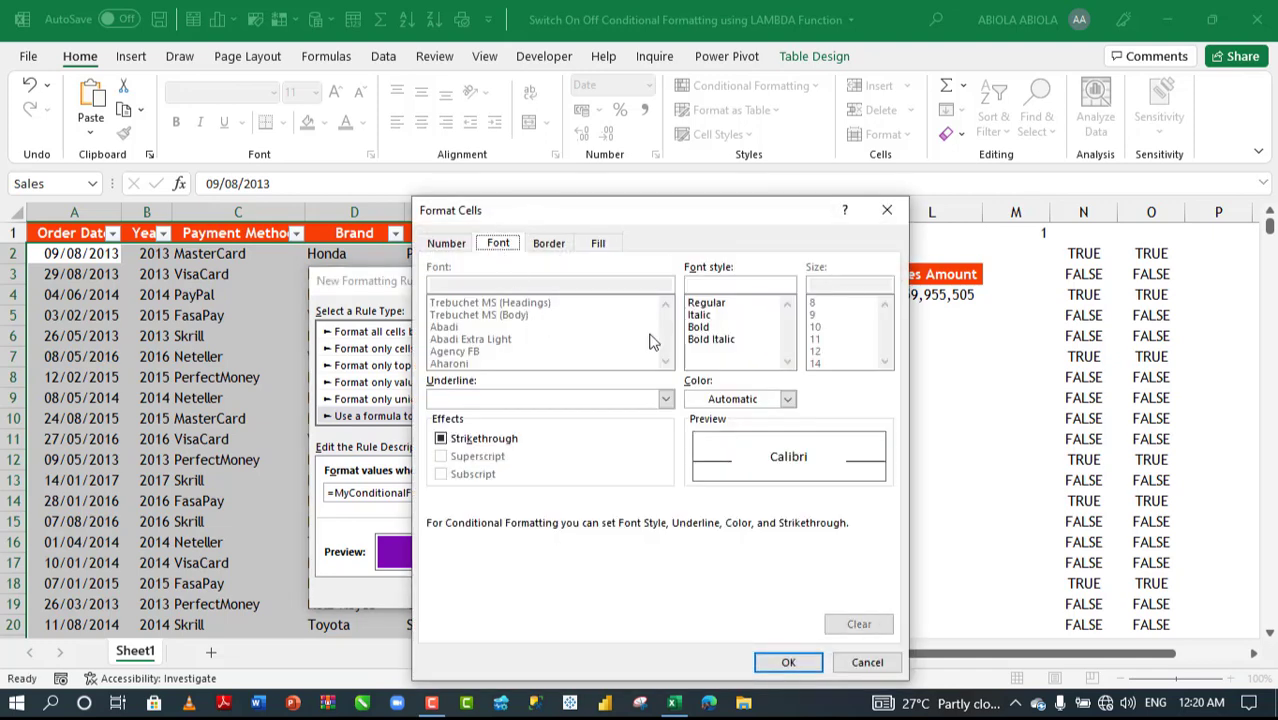
click(701, 327)
click(775, 399)
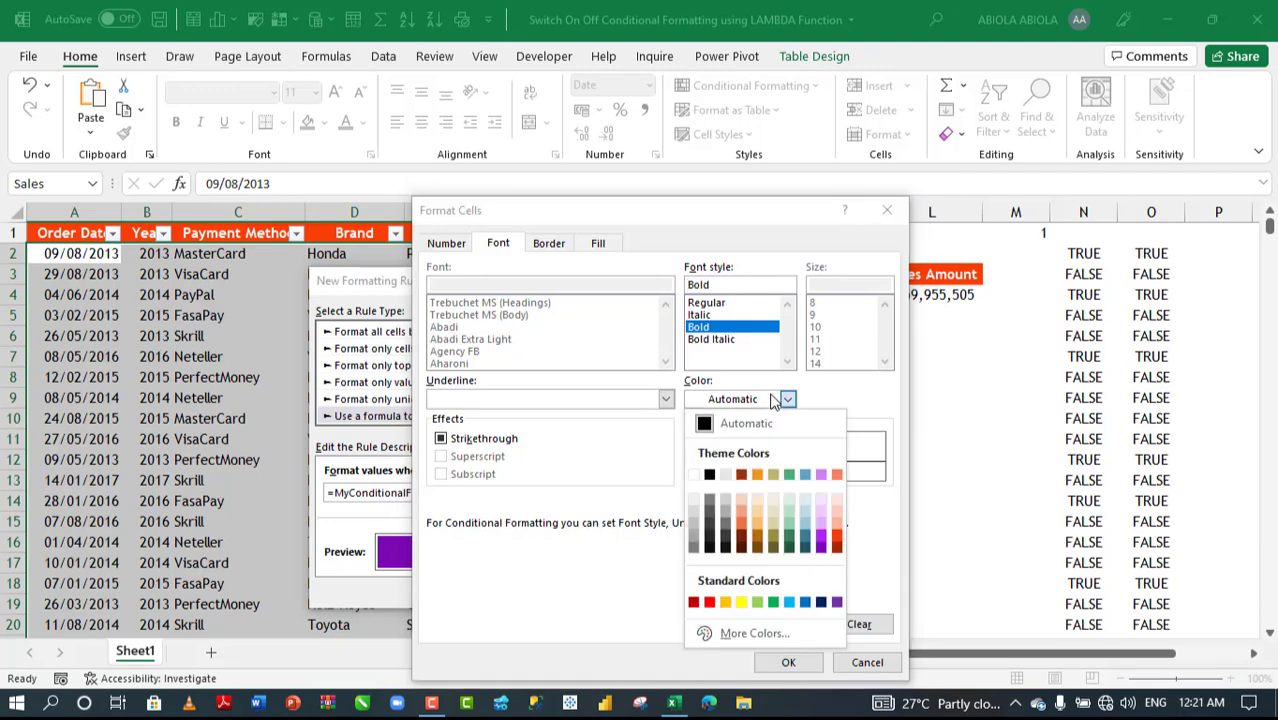
click(693, 474)
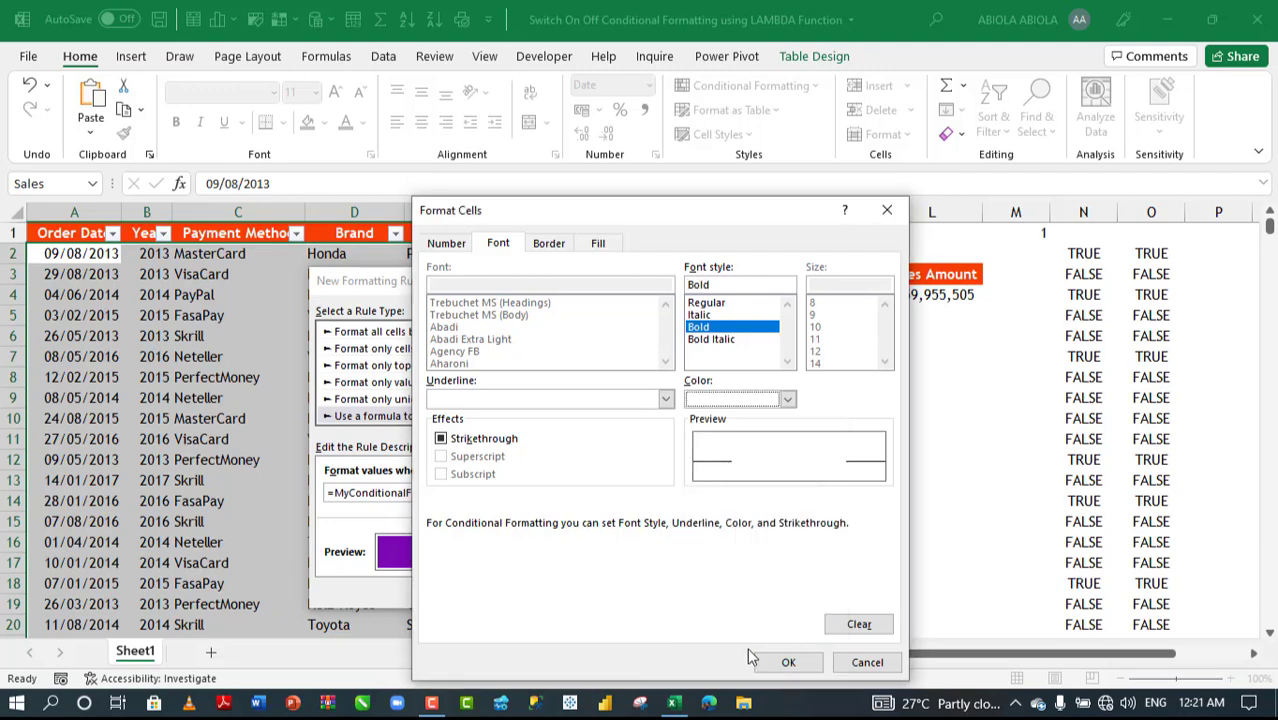
click(786, 662)
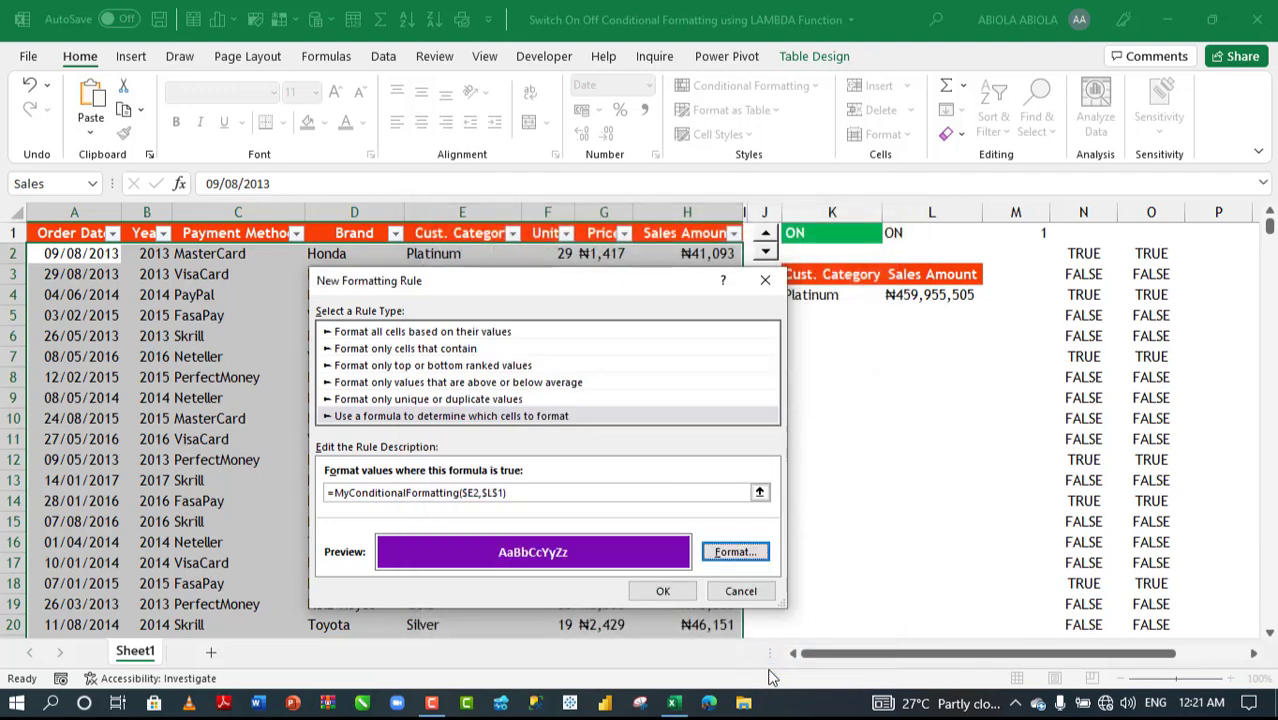
click(674, 595)
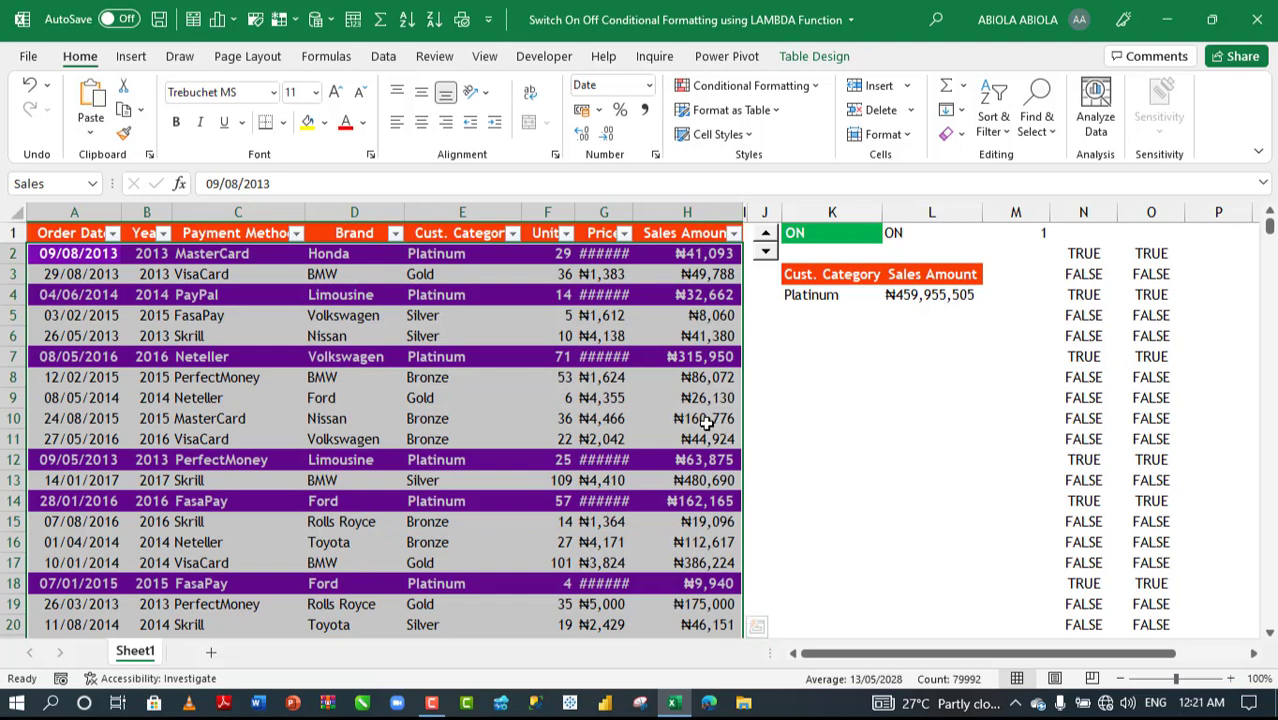
Widen the Price column so its bold values fit, and clear the table selection
drag(633, 212, 649, 212)
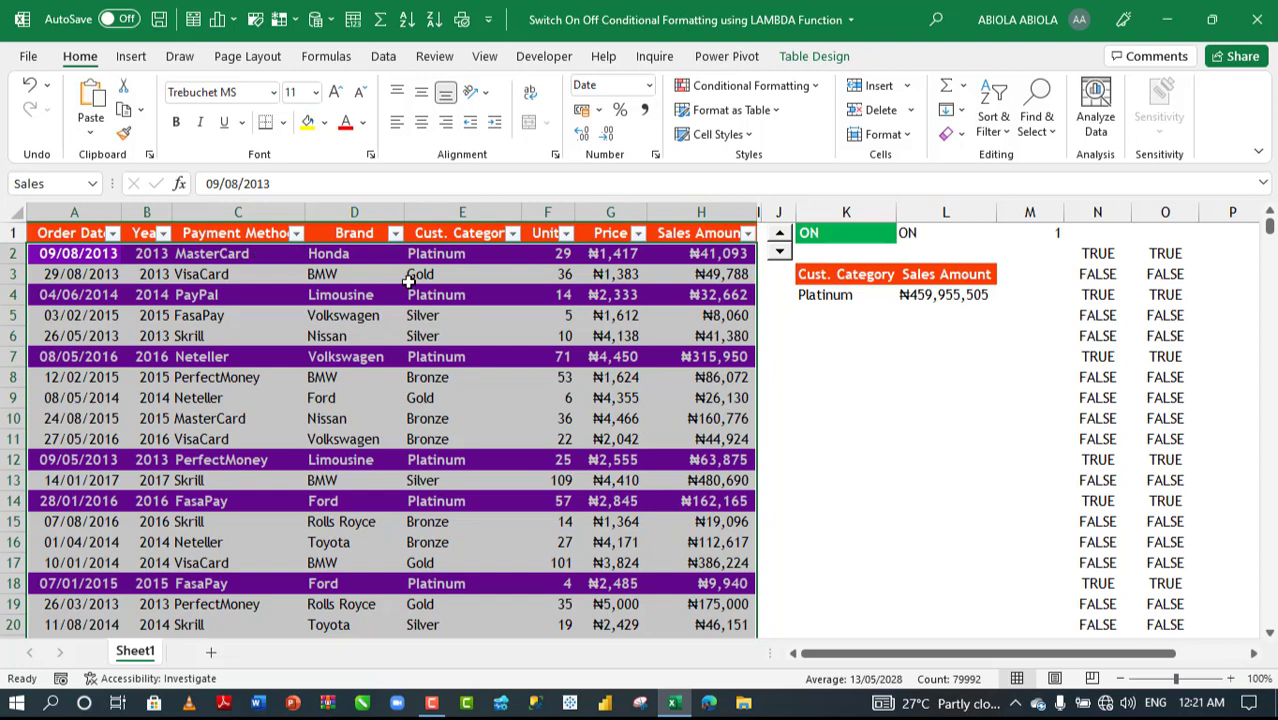
click(466, 336)
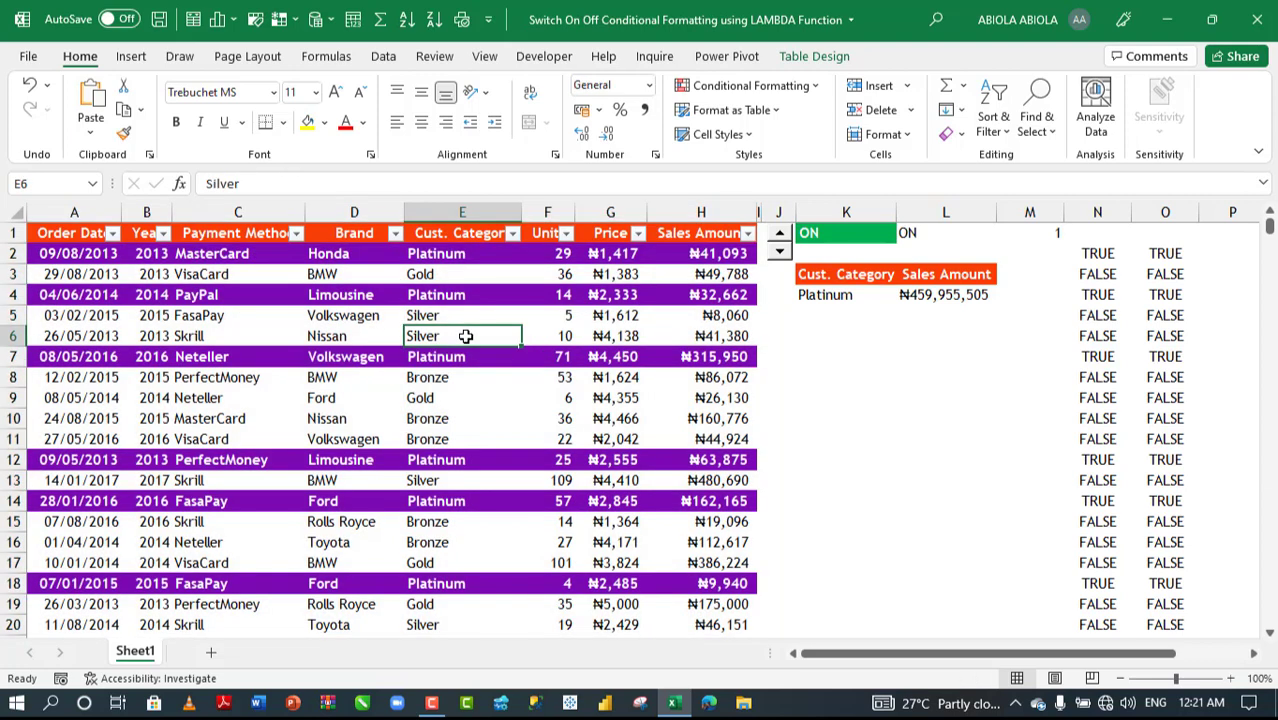
click(438, 503)
Test the rule by choosing Bronze as the customer category in K4, and turn the spinner switch OFF
click(852, 295)
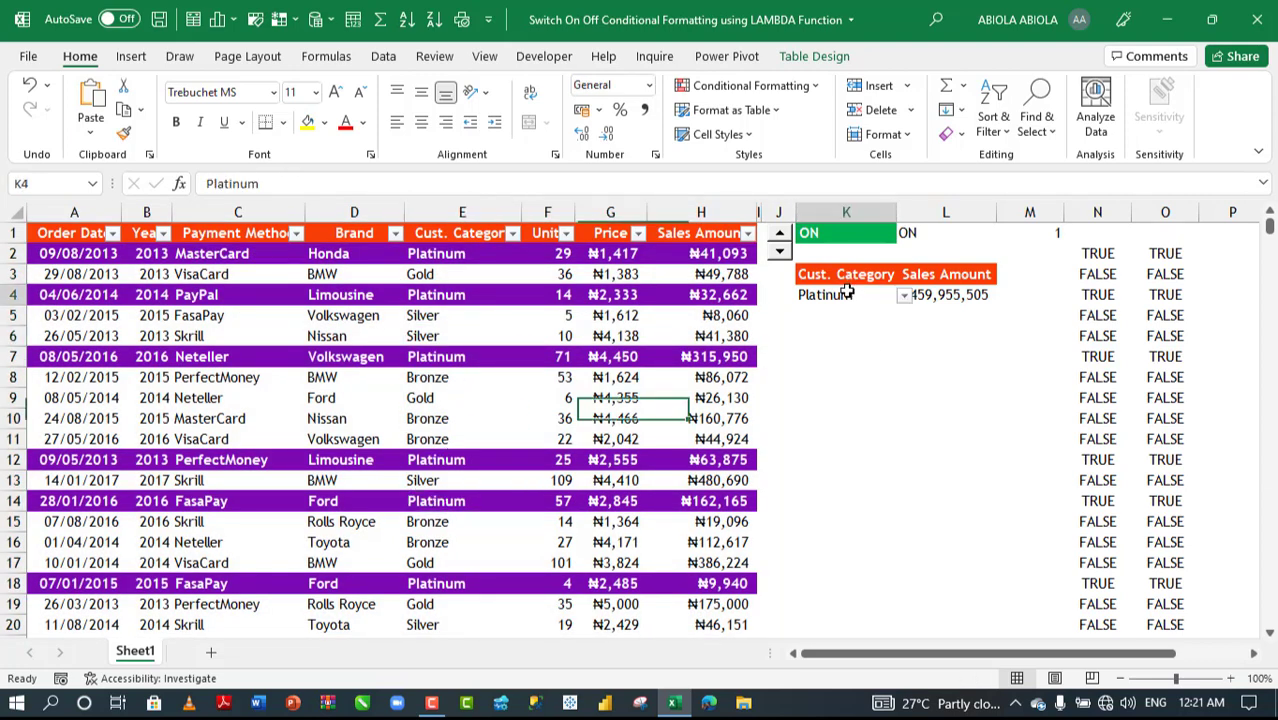
click(904, 296)
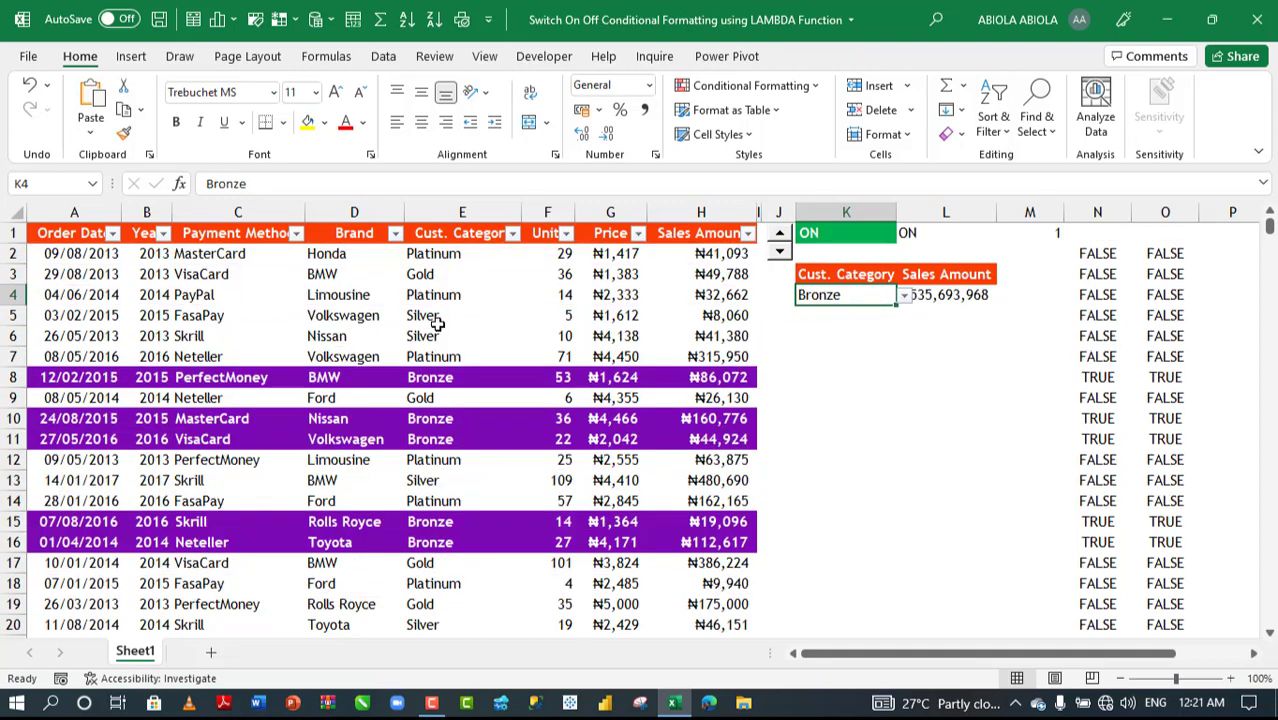
drag(44, 378, 455, 582)
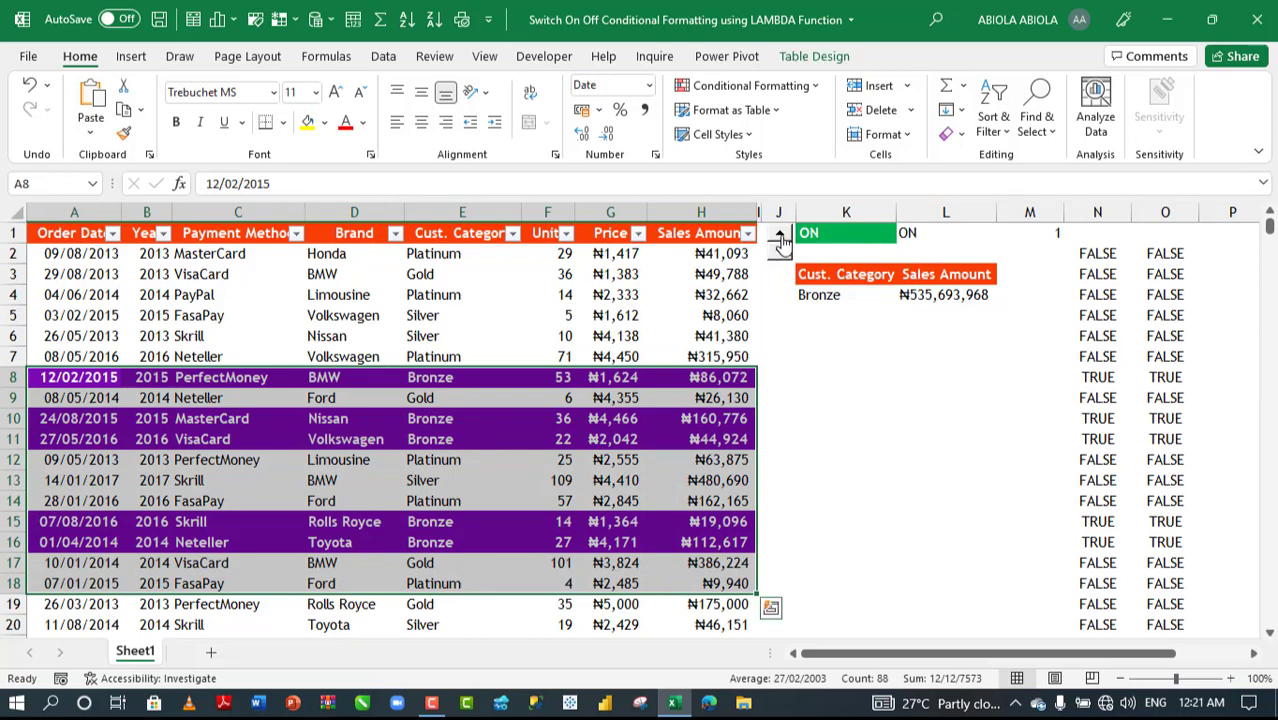
click(781, 240)
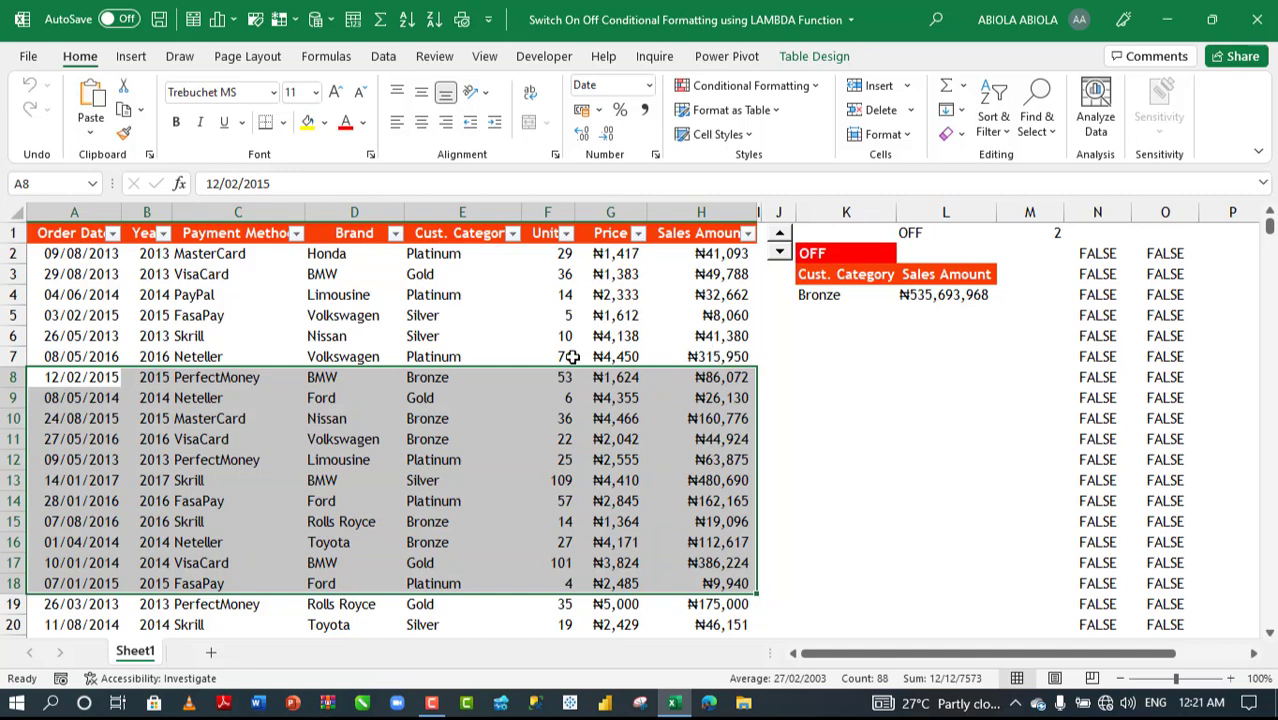
click(514, 311)
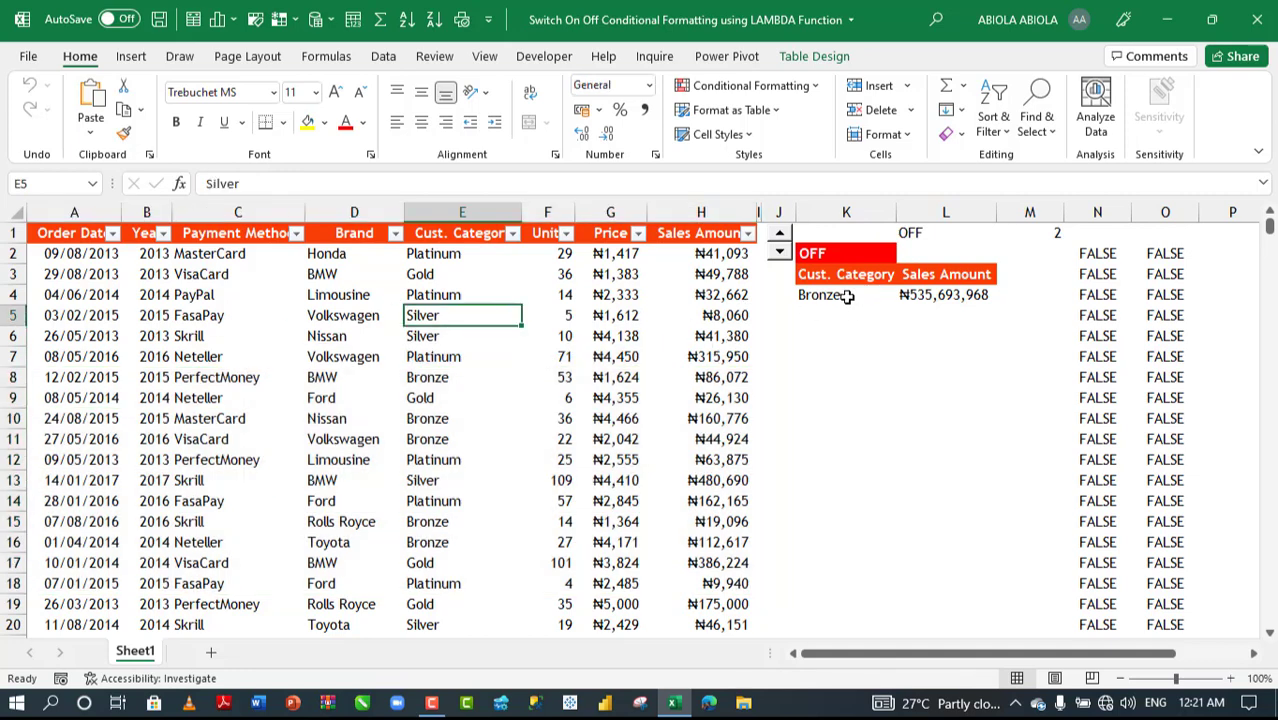
Choose Silver as the customer category in K4 and turn the spinner switch ON to highlight its rows
click(846, 296)
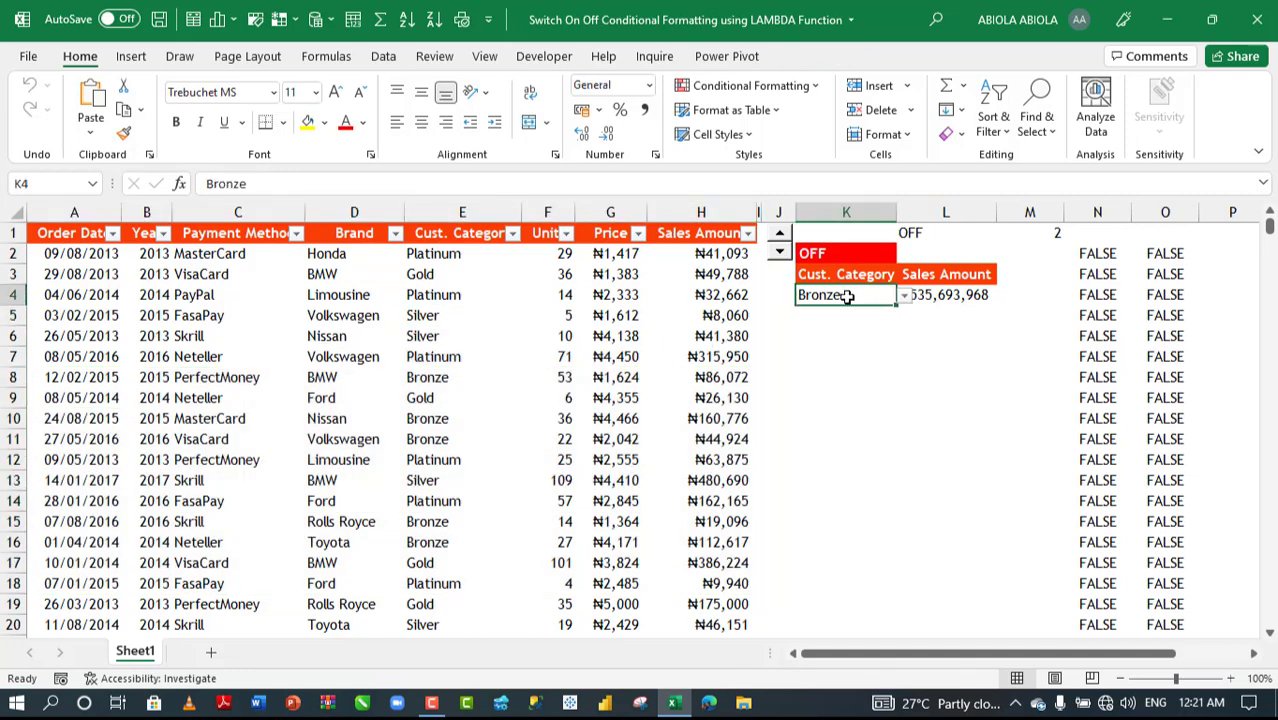
key(alt+Down)
key(Down)
key(Down)
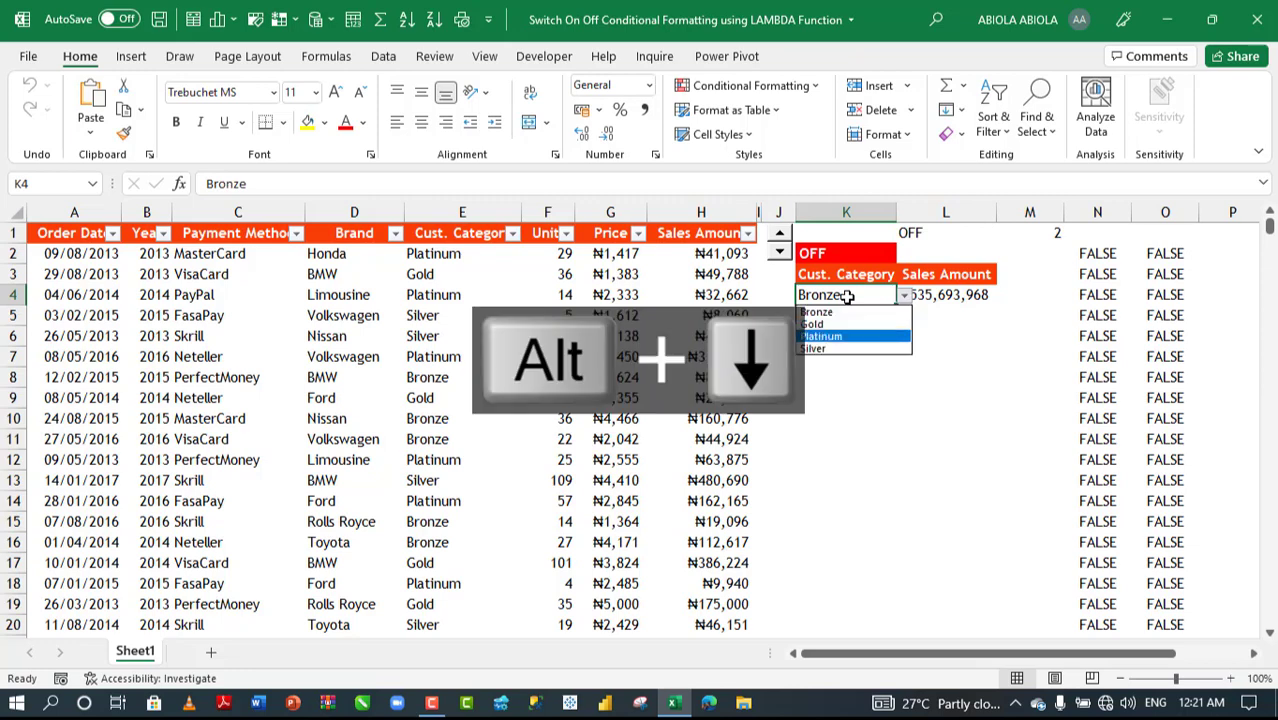
key(Down)
key(Return)
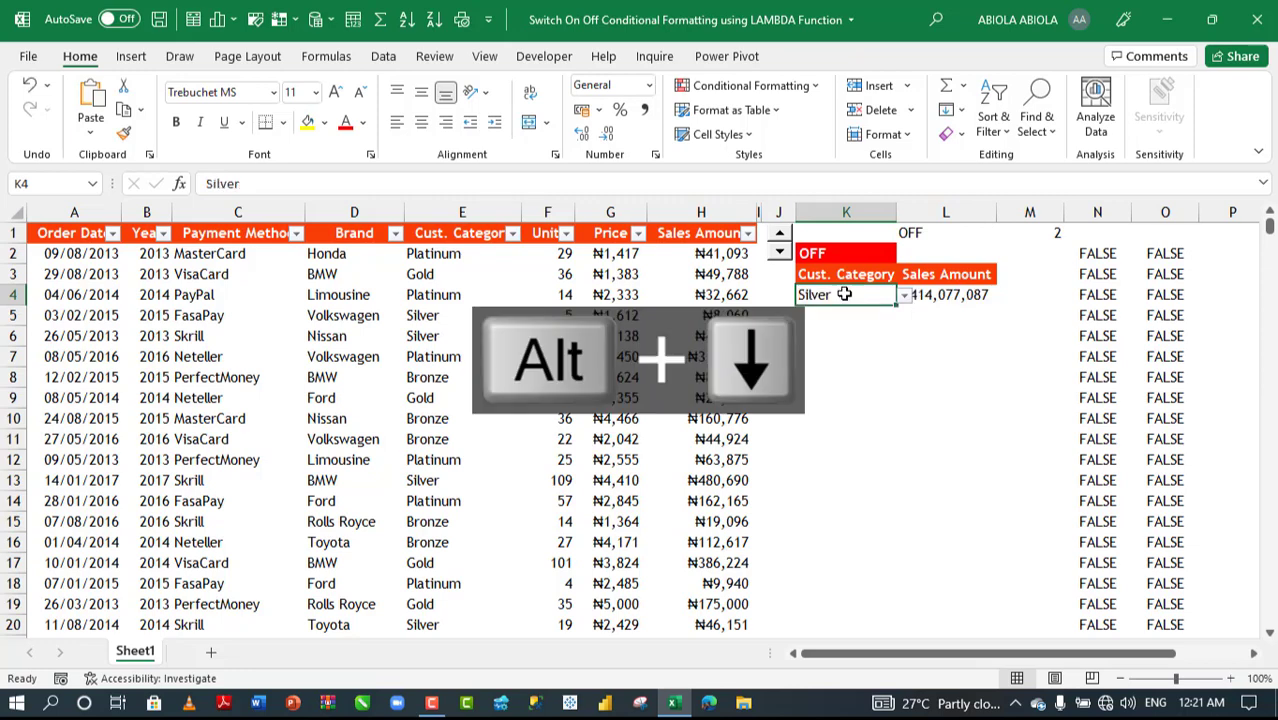
click(781, 255)
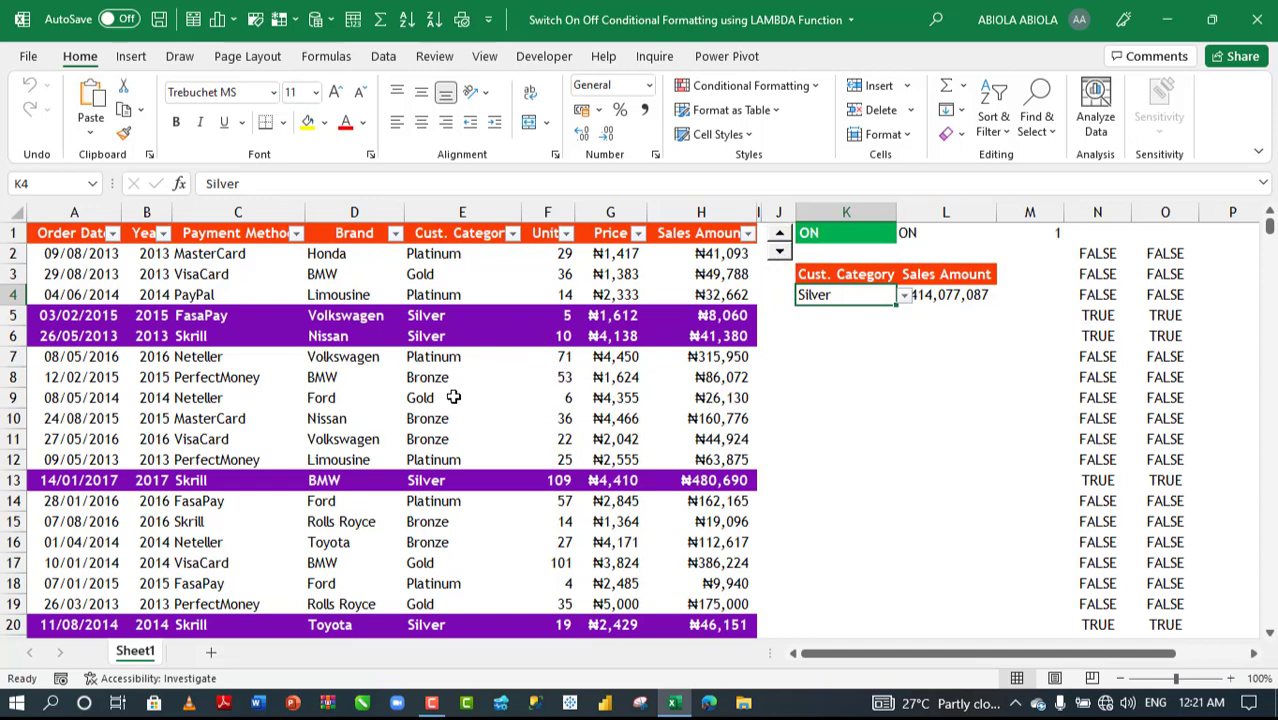
click(948, 295)
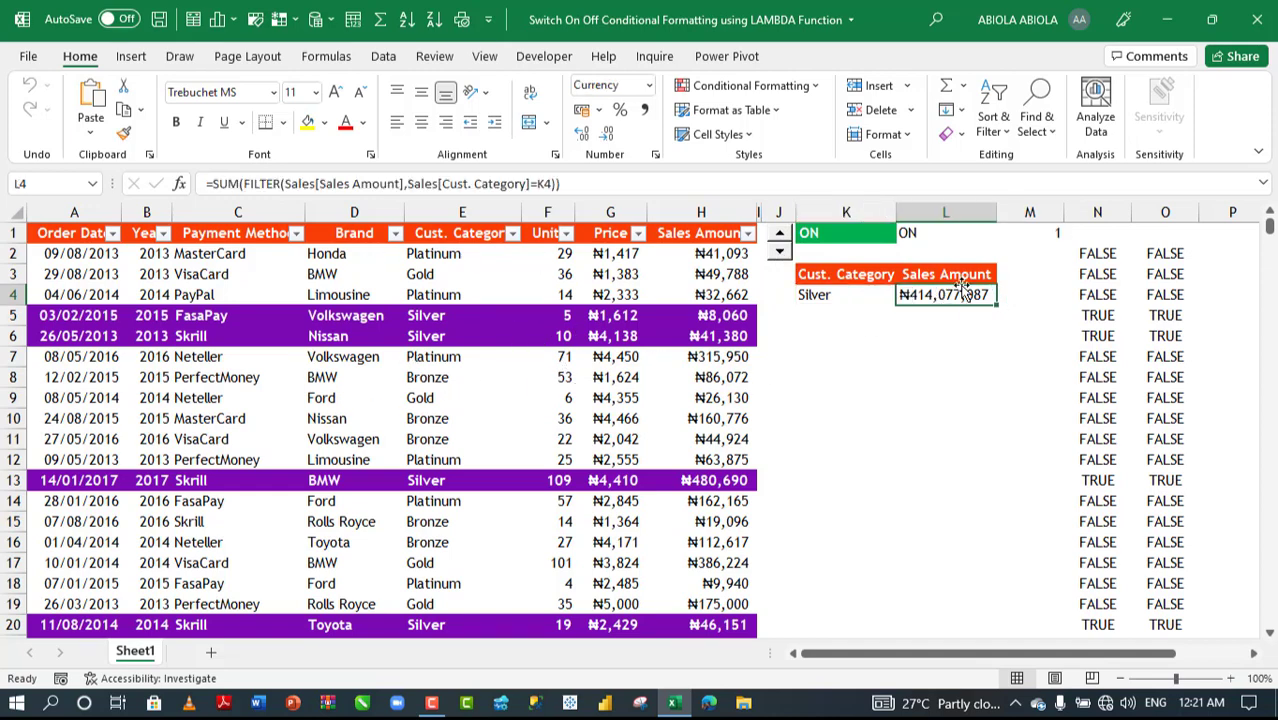